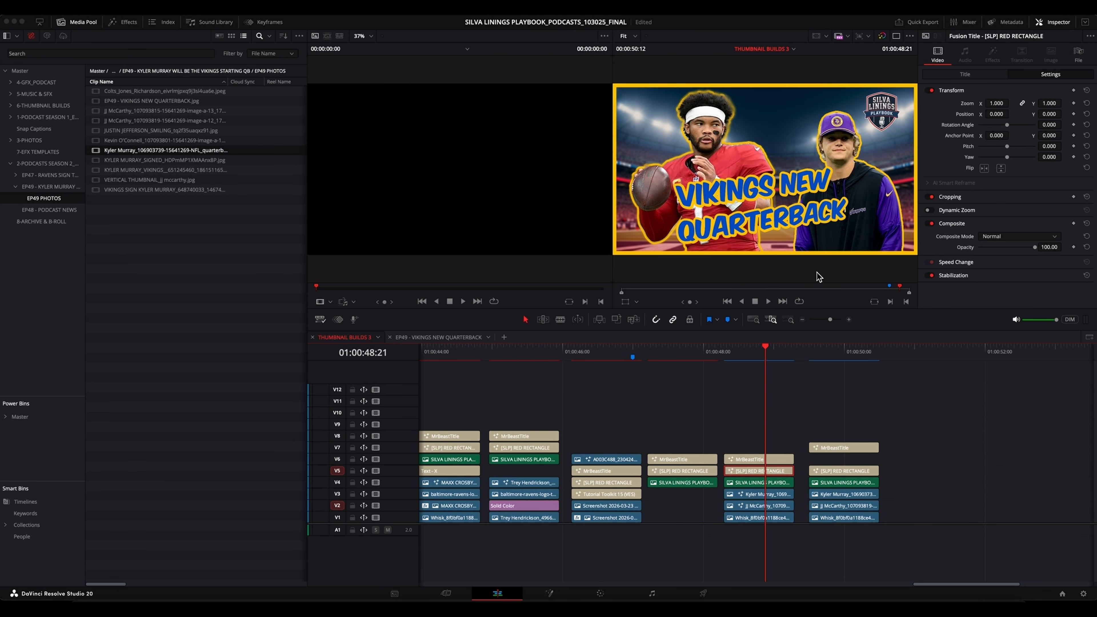
Add the [SLP] RED RECTANGLE Fusion title on V6 over the last clip stack and trim it to the stack's end at 01:00:50:12.
{"action": "left_click", "coordinate": [126, 22]}
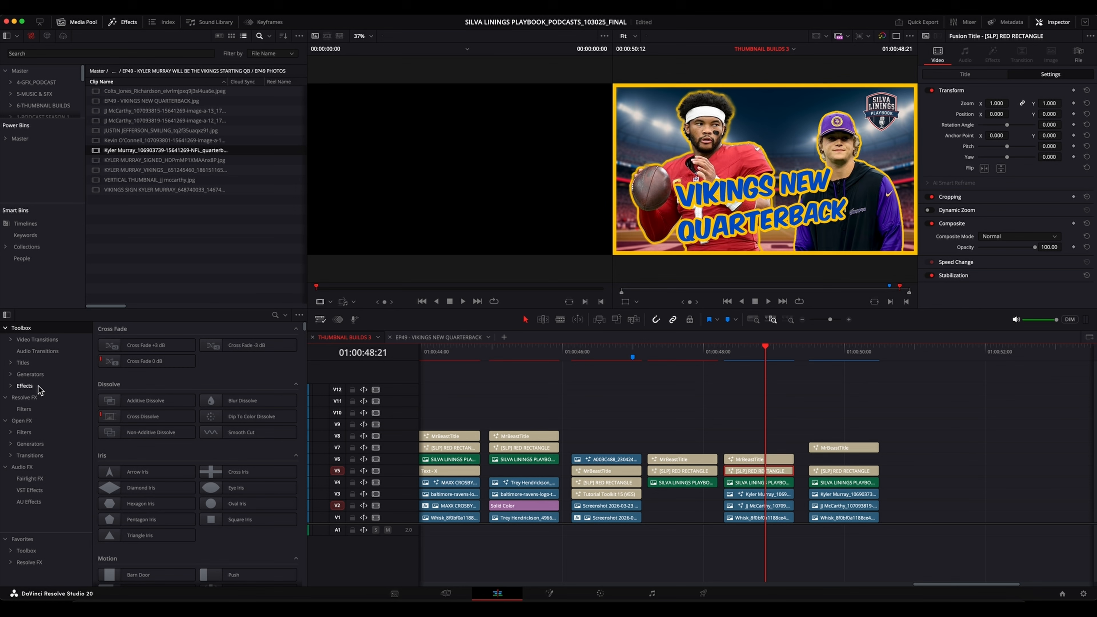
{"action": "left_click", "coordinate": [35, 363]}
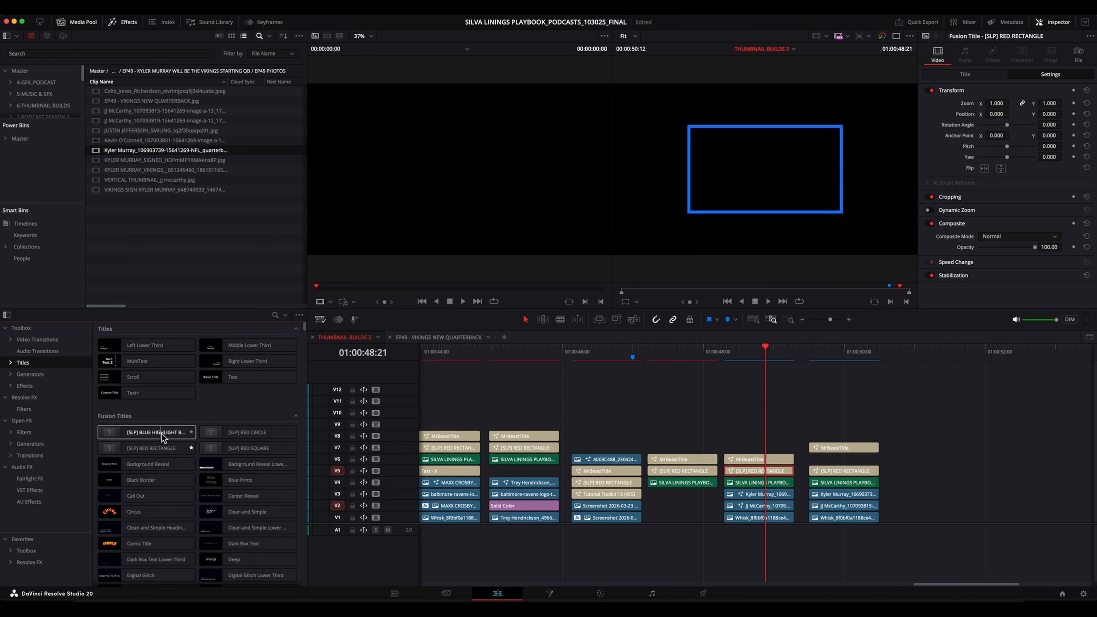
{"action": "left_click_drag", "start_coordinate": [151, 448], "coordinate": [842, 458]}
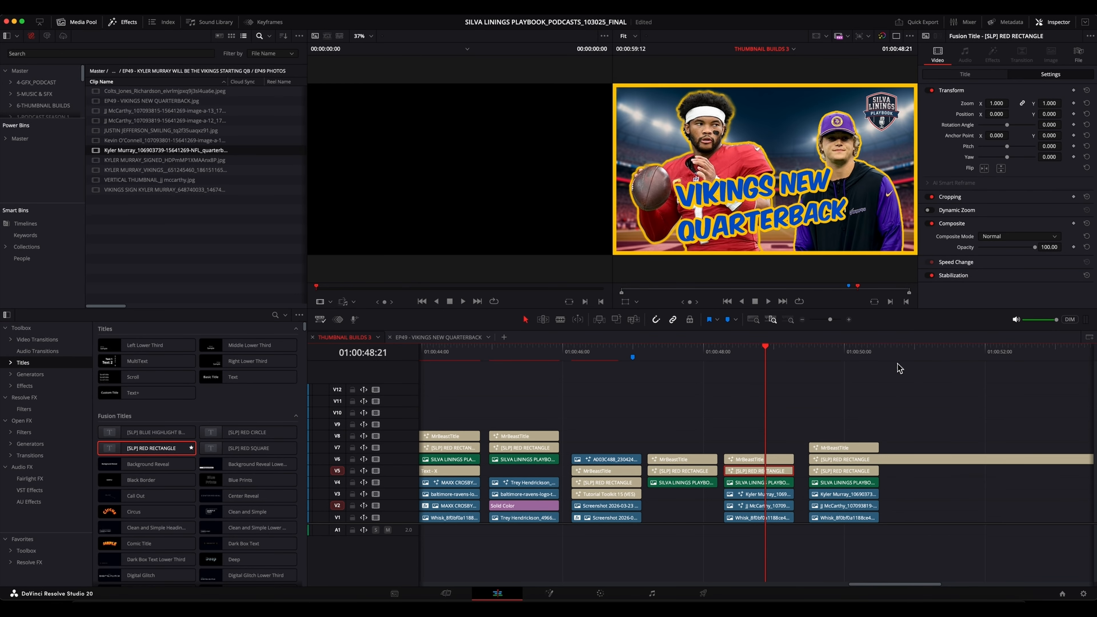
{"action": "left_click", "coordinate": [881, 351]}
{"action": "left_click", "coordinate": [893, 462]}
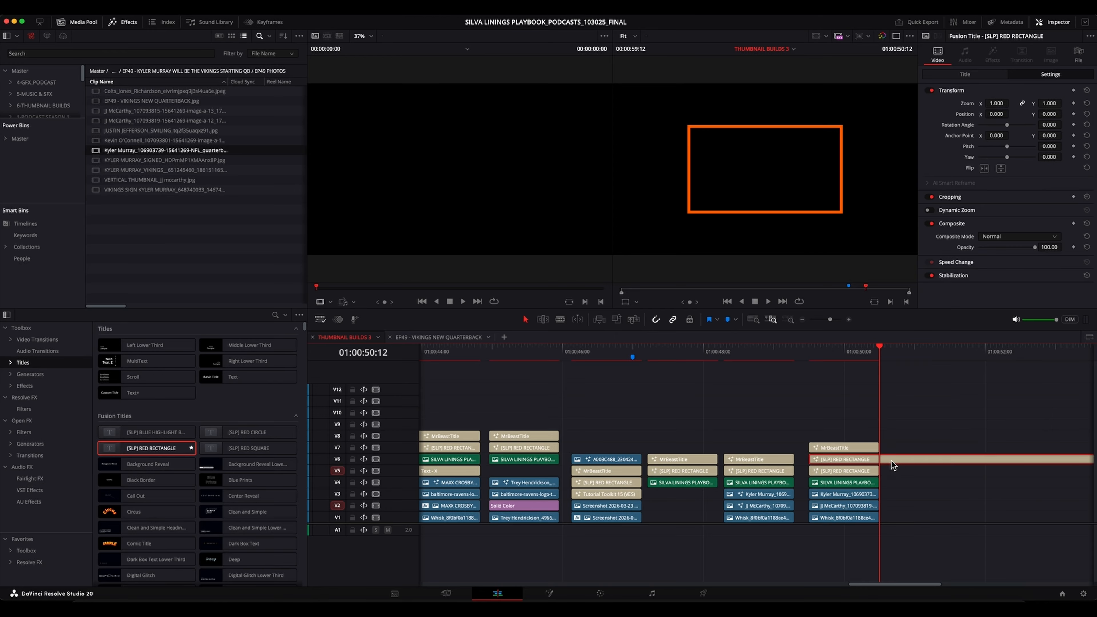
{"action": "key", "text": "Delete"}
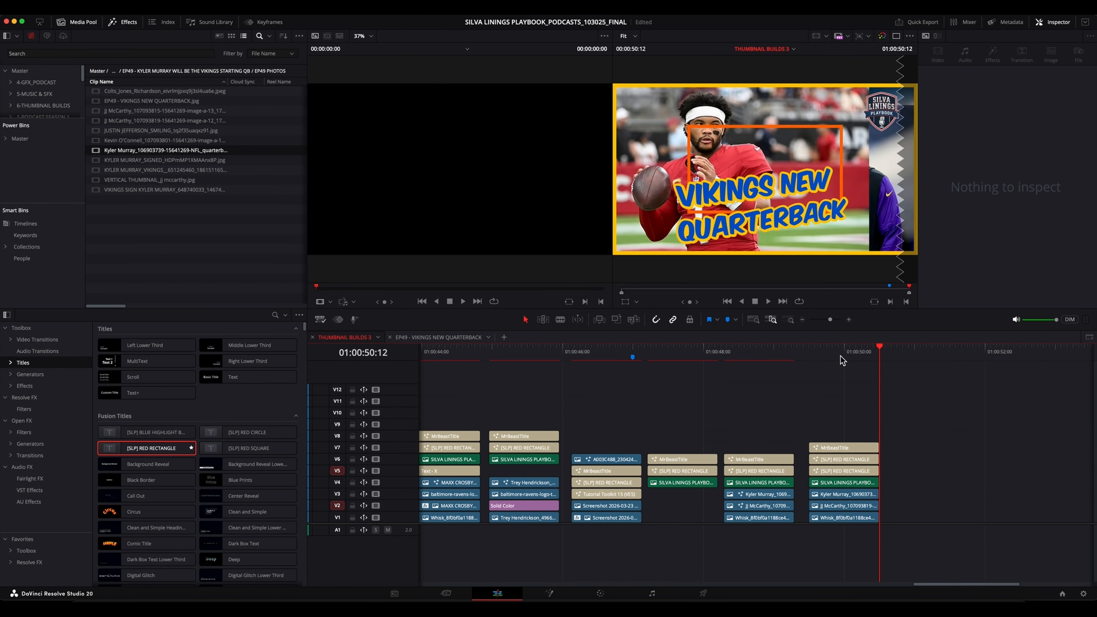
Move the older V5 rectangle, both player photos and the stadium background to empty timeline space after the last stack, keeping their tracks.
{"action": "left_click", "coordinate": [841, 355]}
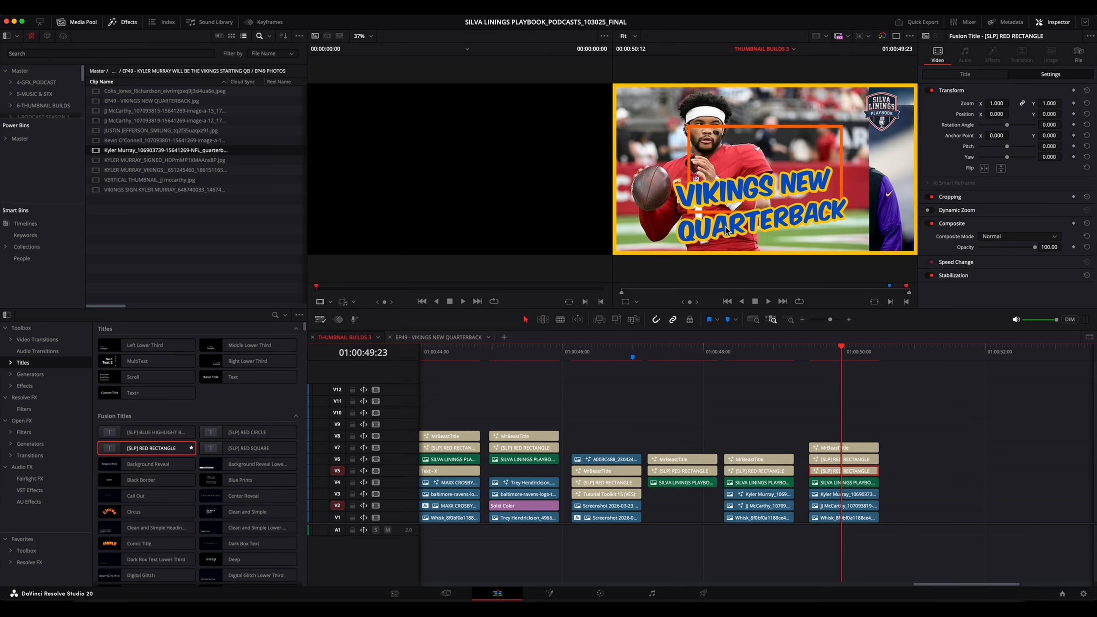
{"action": "left_click", "coordinate": [833, 459]}
{"action": "left_click_drag", "start_coordinate": [834, 469], "coordinate": [929, 476]}
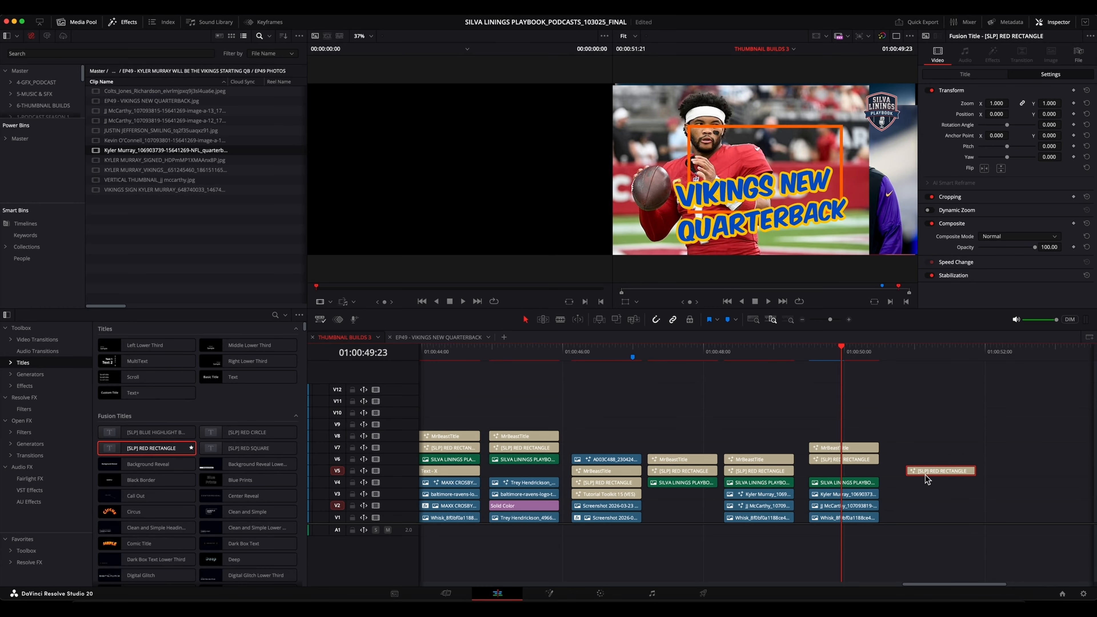
{"action": "left_click", "coordinate": [832, 459]}
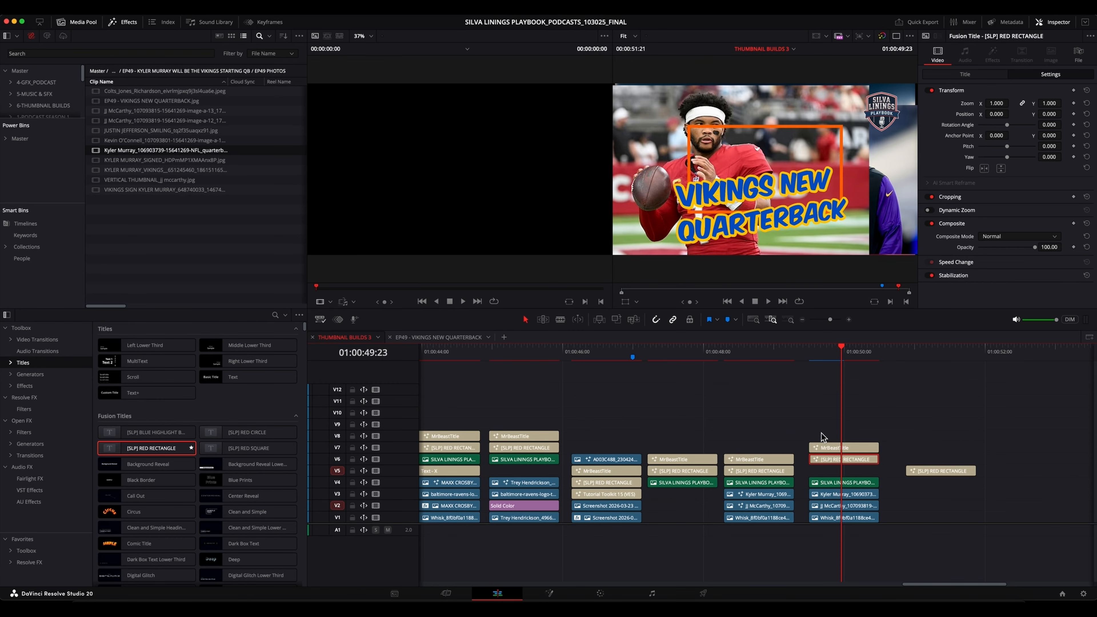
{"action": "left_click", "coordinate": [851, 537]}
{"action": "mouse_move", "coordinate": [847, 540]}
{"action": "left_mouse_down"}
{"action": "mouse_move", "coordinate": [836, 498]}
{"action": "mouse_move", "coordinate": [932, 501]}
{"action": "left_mouse_up"}
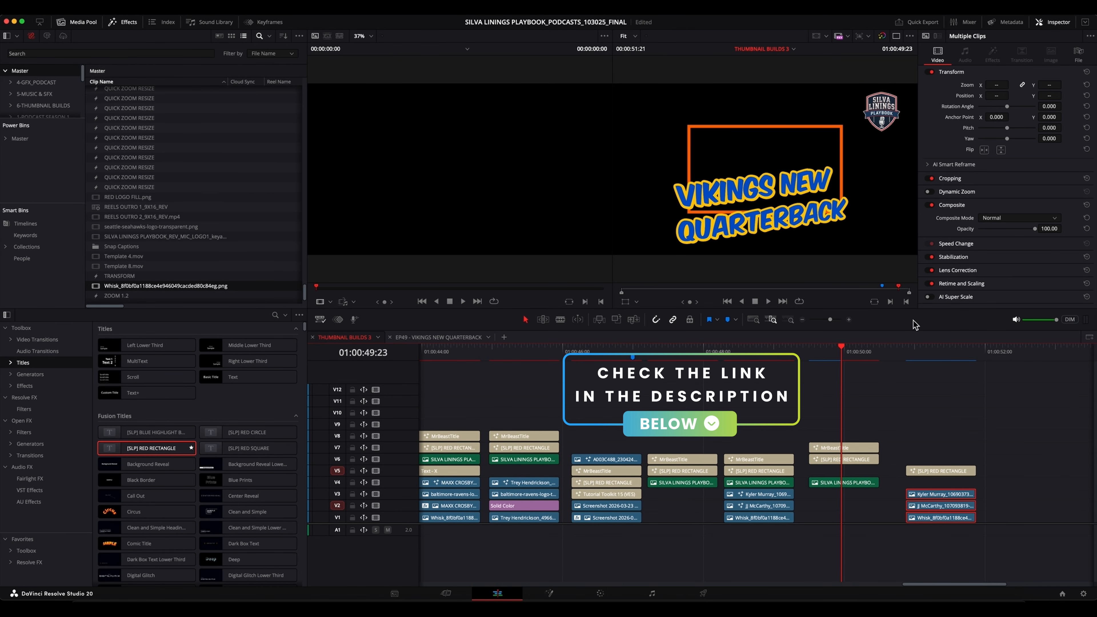
Change the new V6 rectangle title's solid color to Orange.
{"action": "left_click", "coordinate": [853, 459]}
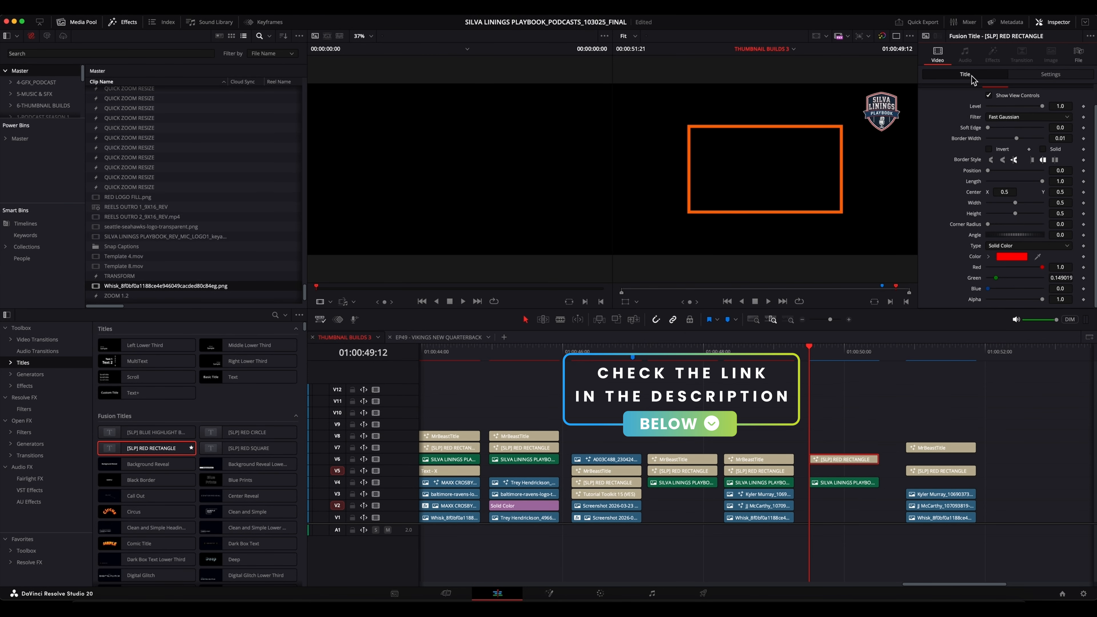
{"action": "left_click", "coordinate": [1010, 258]}
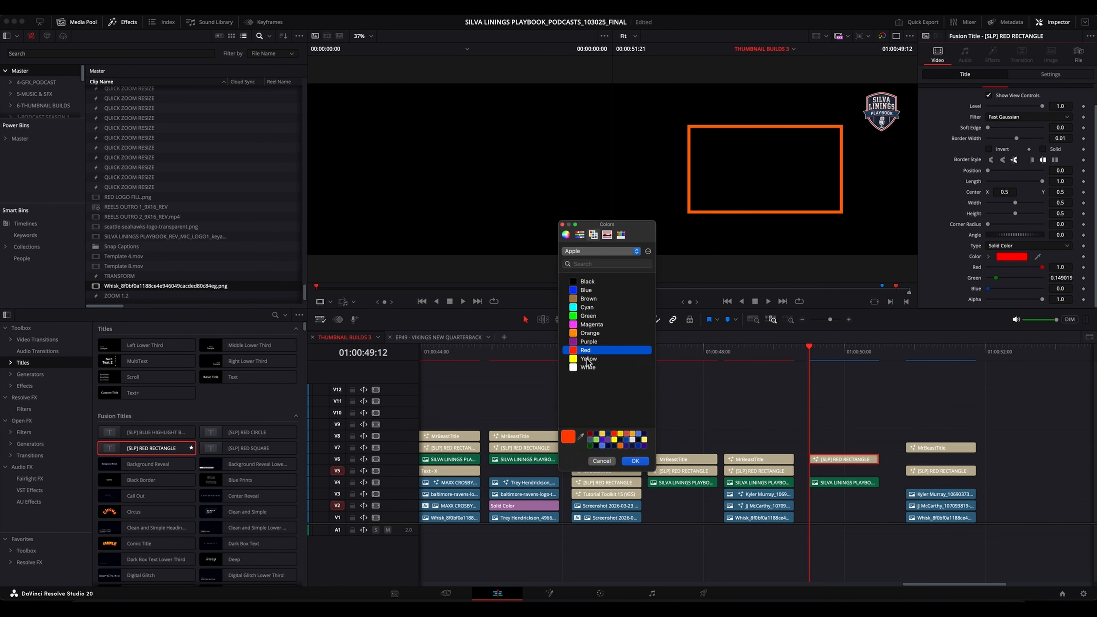
{"action": "left_click", "coordinate": [592, 336]}
{"action": "left_click", "coordinate": [632, 461]}
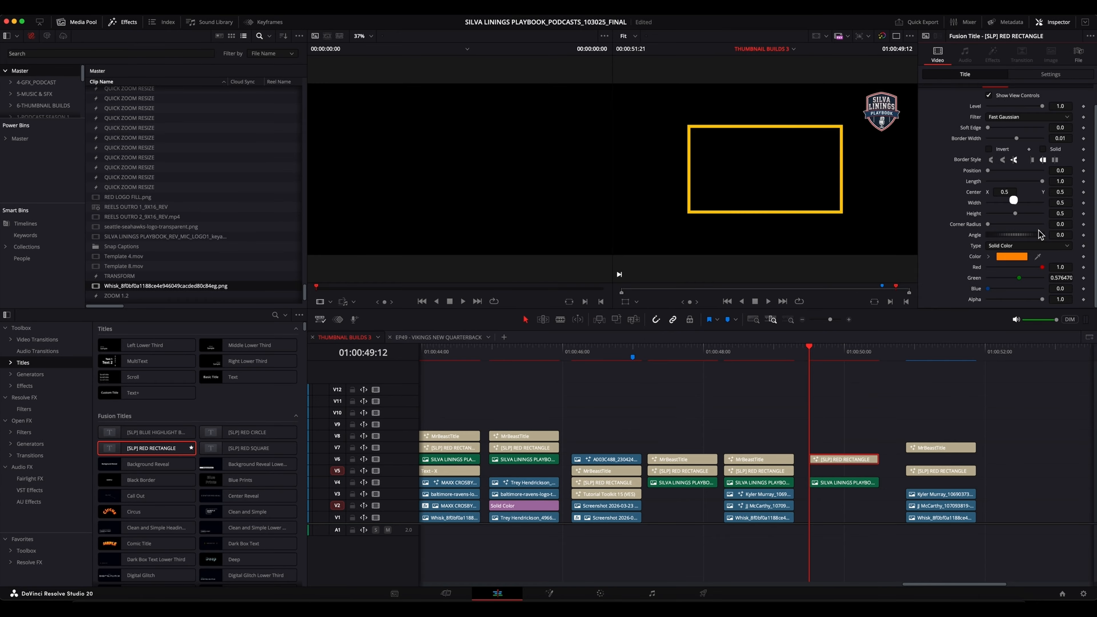
Expand the orange rectangle to the full frame with width and height 1.0, and set its border width to 0.022.
{"action": "left_click_drag", "start_coordinate": [1017, 206], "coordinate": [1068, 207]}
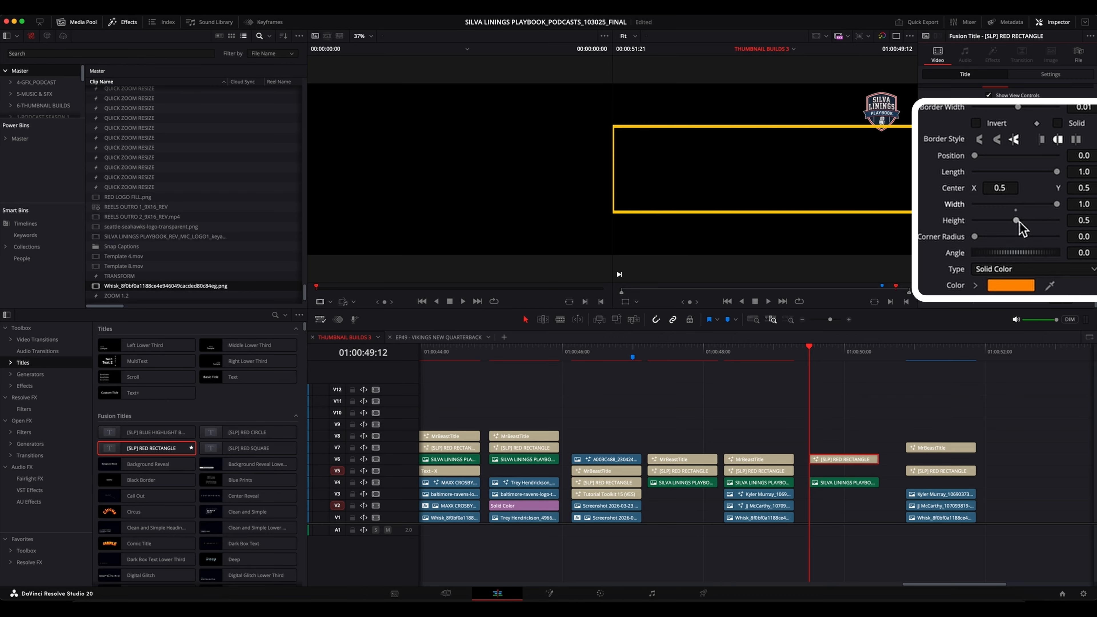
{"action": "left_click_drag", "start_coordinate": [1018, 220], "coordinate": [1058, 223]}
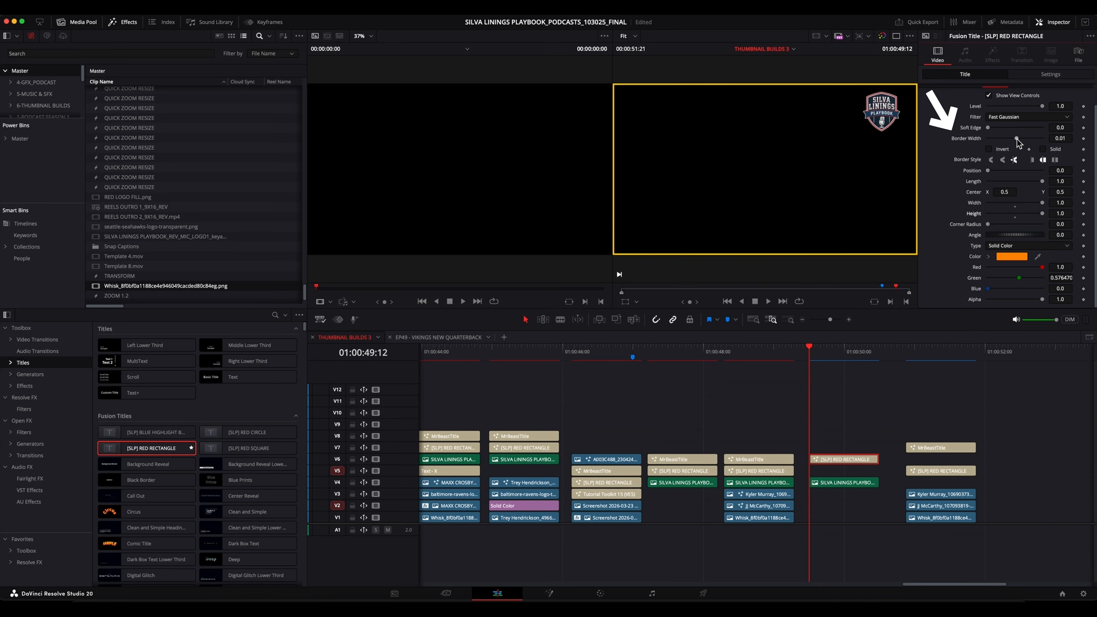
{"action": "mouse_move", "coordinate": [1016, 138]}
{"action": "left_mouse_down"}
{"action": "mouse_move", "coordinate": [1035, 141]}
{"action": "mouse_move", "coordinate": [1018, 147]}
{"action": "left_mouse_up"}
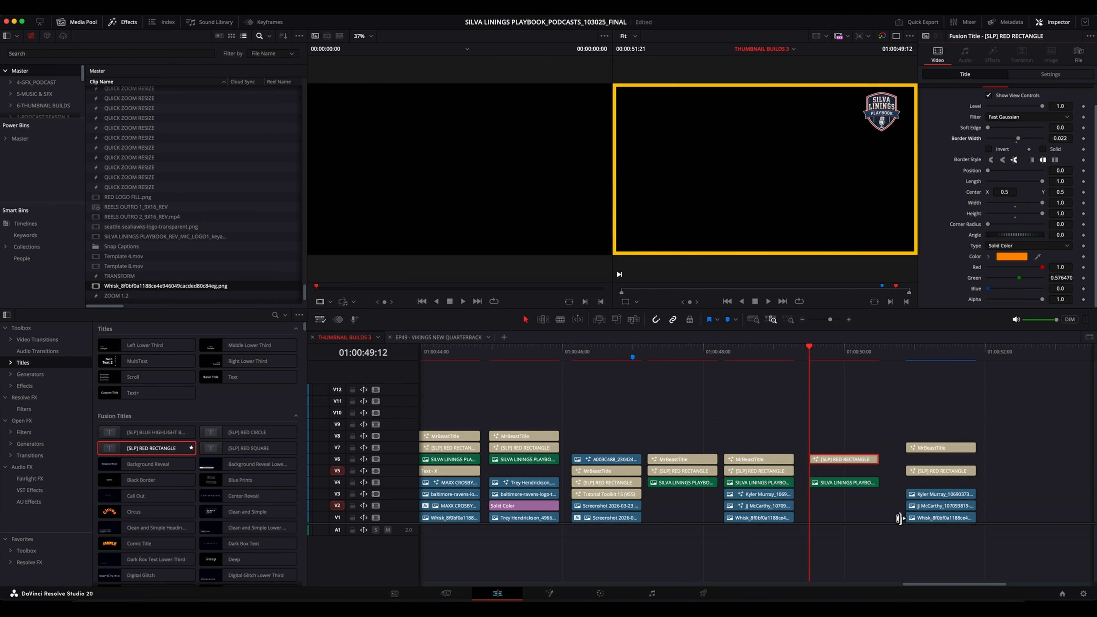
Duplicate the orange rectangle title from V6 directly above itself onto V7 and select the copy.
{"action": "left_click", "coordinate": [890, 424]}
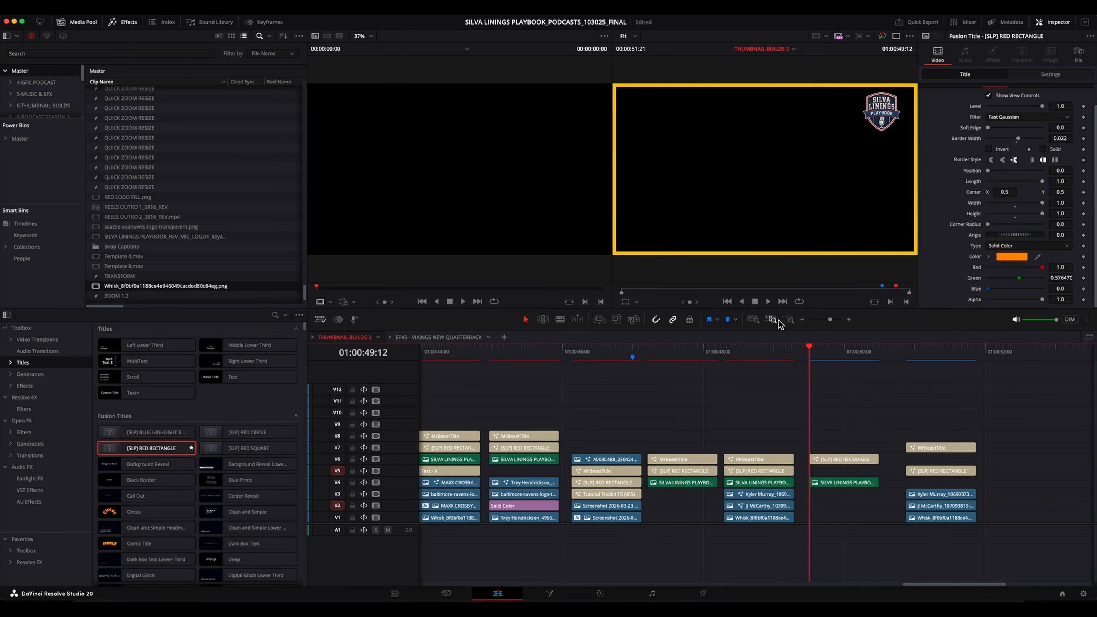
{"action": "left_click", "coordinate": [834, 458]}
{"action": "left_click_drag", "start_coordinate": [833, 457], "coordinate": [831, 450]}
{"action": "left_click", "coordinate": [846, 448]}
Change the V7 rectangle copy's solid color to Blue.
{"action": "left_click", "coordinate": [844, 356]}
{"action": "left_click", "coordinate": [1007, 257]}
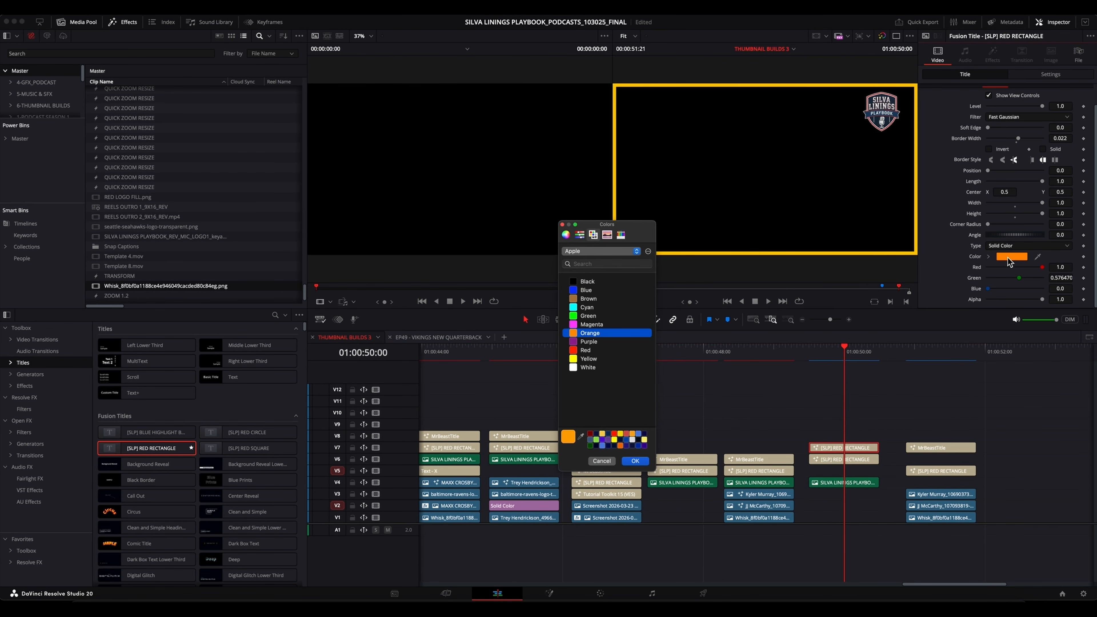
{"action": "left_click", "coordinate": [587, 290]}
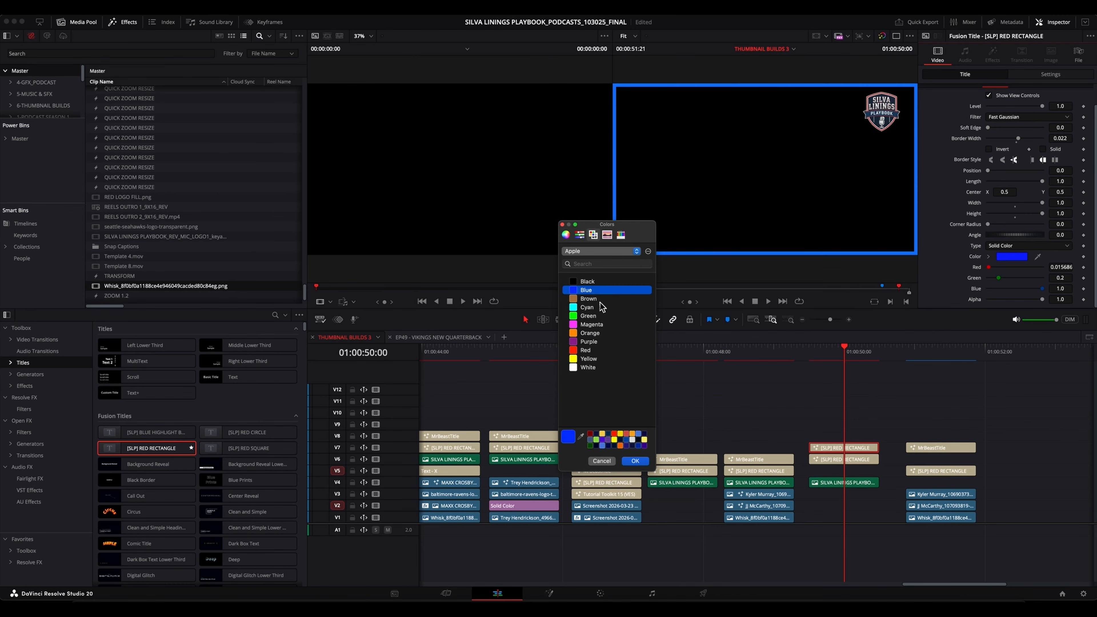
{"action": "left_click", "coordinate": [635, 461]}
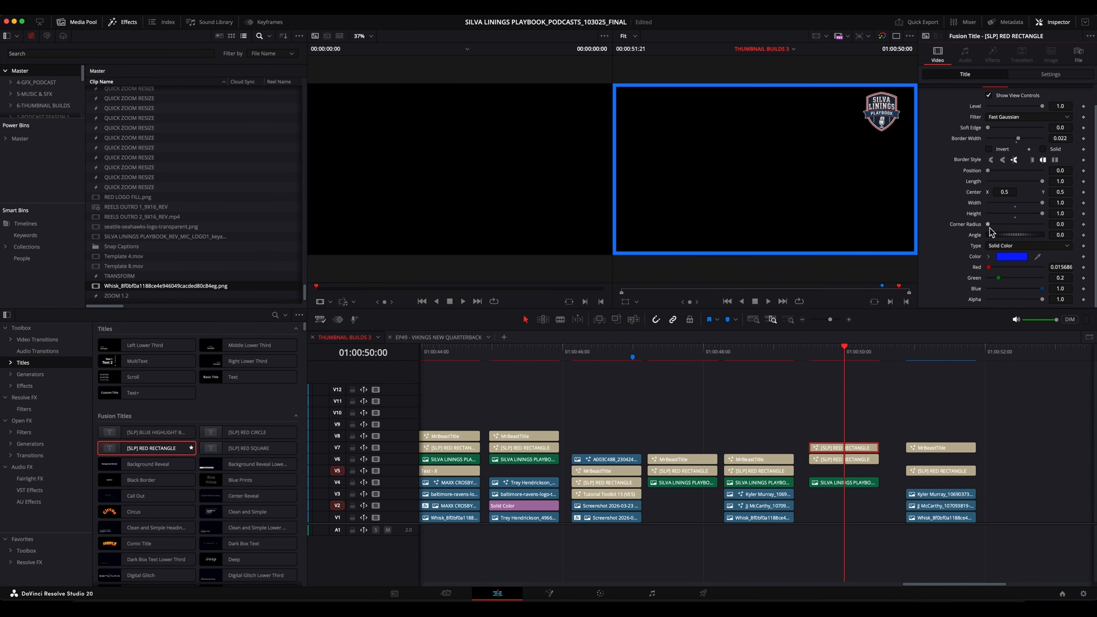
Crop the blue V7 rectangle from the bottom, setting Crop Bottom to 1080.
{"action": "left_click", "coordinate": [1046, 74]}
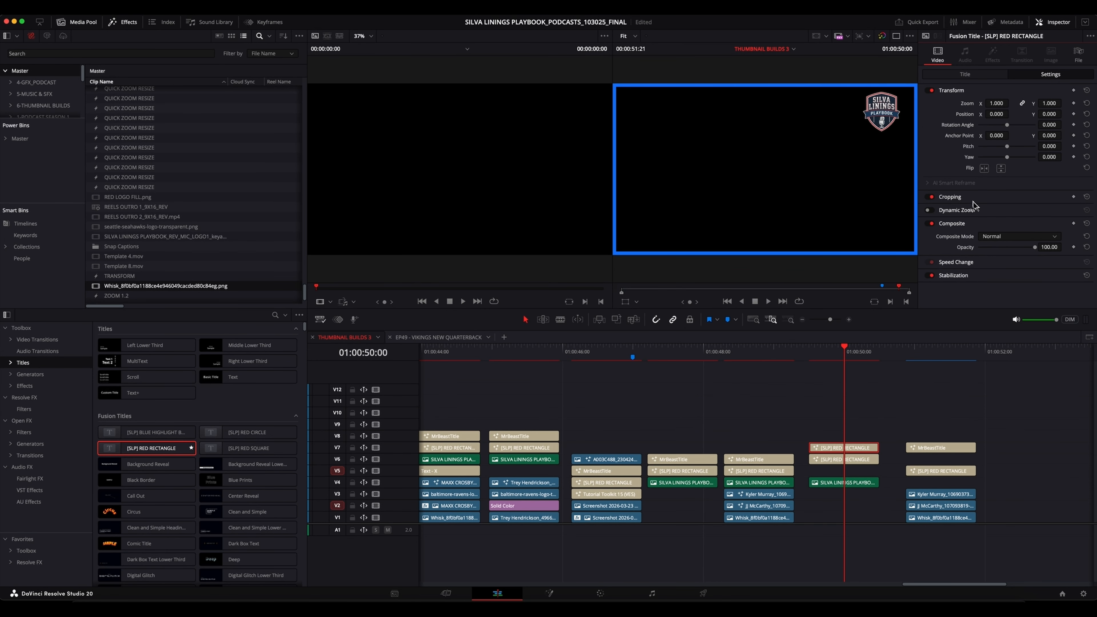
{"action": "left_click", "coordinate": [989, 200]}
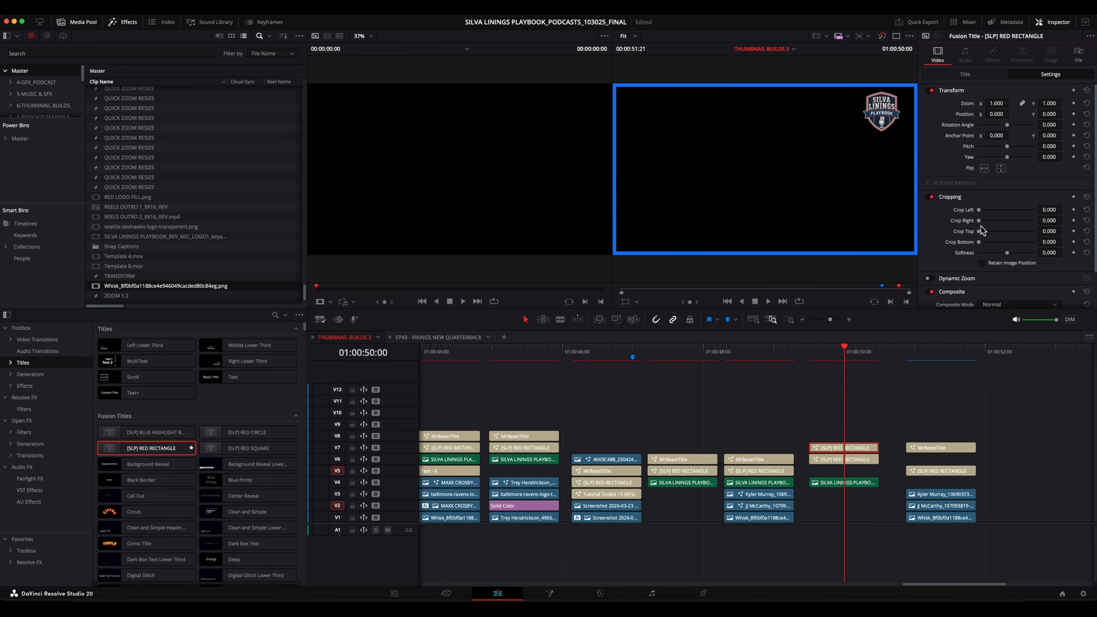
{"action": "left_click_drag", "start_coordinate": [979, 242], "coordinate": [1007, 237]}
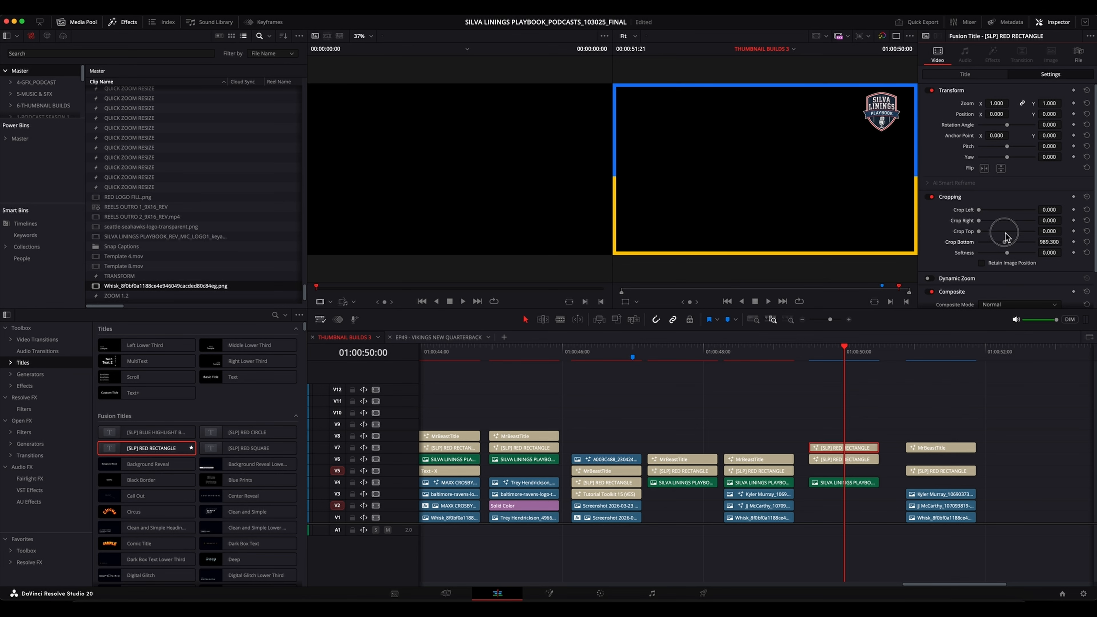
{"action": "left_click_drag", "start_coordinate": [1006, 236], "coordinate": [1008, 238]}
{"action": "left_click", "coordinate": [1047, 243]}
{"action": "type", "text": "1080"}
{"action": "key", "text": "Return"}
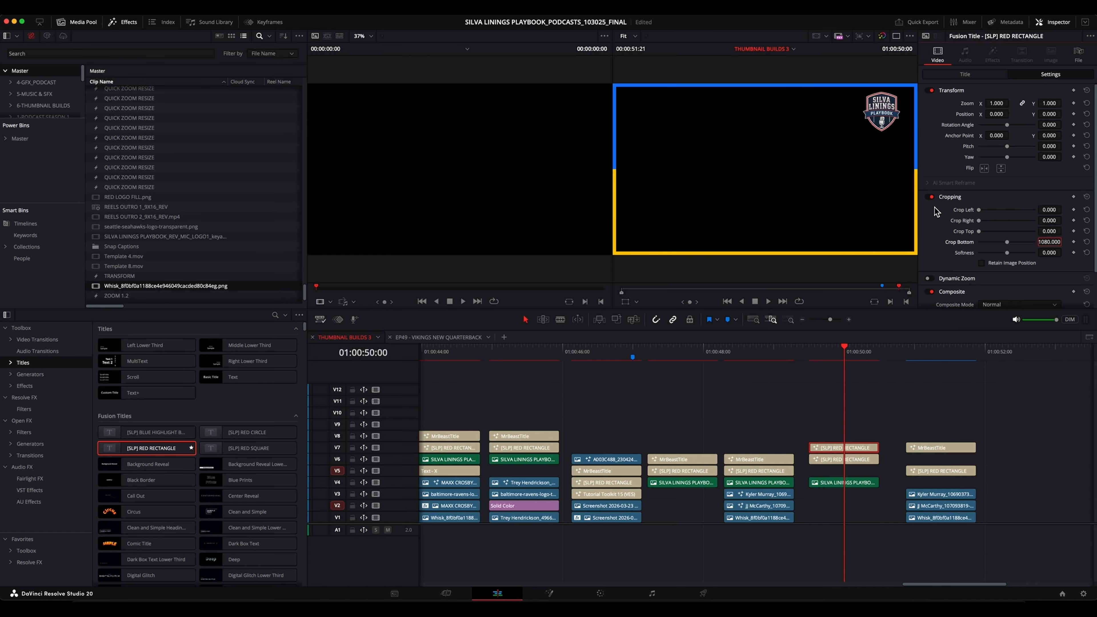
Blend the blue border into the orange one with crop Softness 100 and Crop Bottom about 1665.3, and place the playhead at 01:00:49:18.
{"action": "mouse_move", "coordinate": [1007, 254]}
{"action": "left_mouse_down"}
{"action": "mouse_move", "coordinate": [1033, 253]}
{"action": "mouse_move", "coordinate": [1013, 243]}
{"action": "mouse_move", "coordinate": [1022, 241]}
{"action": "left_mouse_up"}
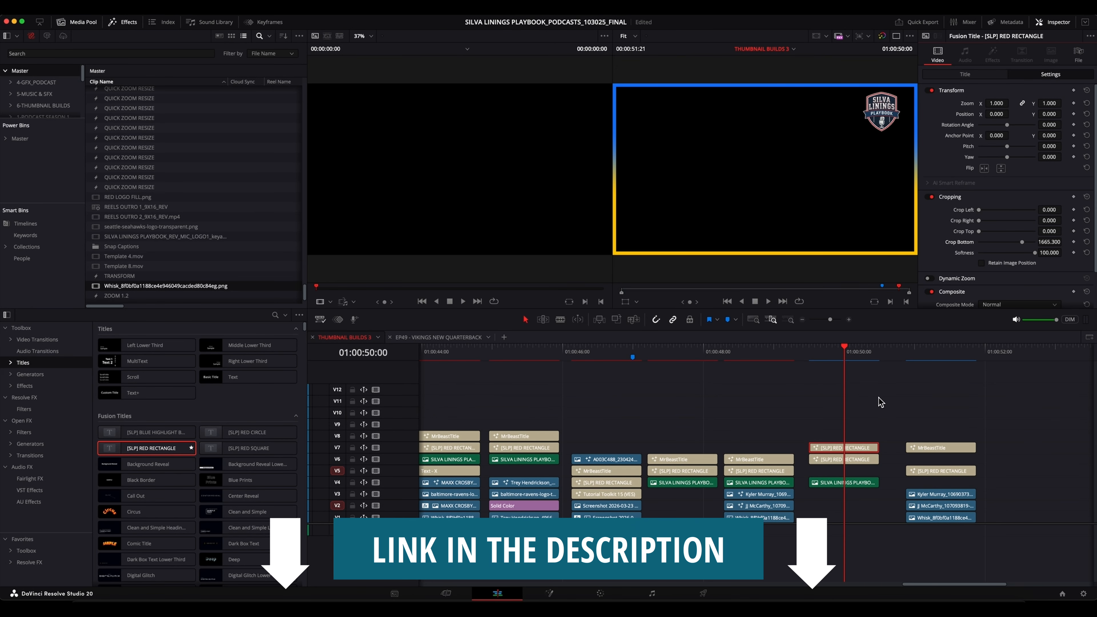
{"action": "left_click", "coordinate": [817, 363]}
{"action": "left_click", "coordinate": [815, 358]}
{"action": "mouse_move", "coordinate": [815, 362]}
{"action": "left_mouse_down"}
{"action": "mouse_move", "coordinate": [811, 352]}
{"action": "mouse_move", "coordinate": [862, 362]}
{"action": "mouse_move", "coordinate": [826, 368]}
{"action": "left_mouse_up"}
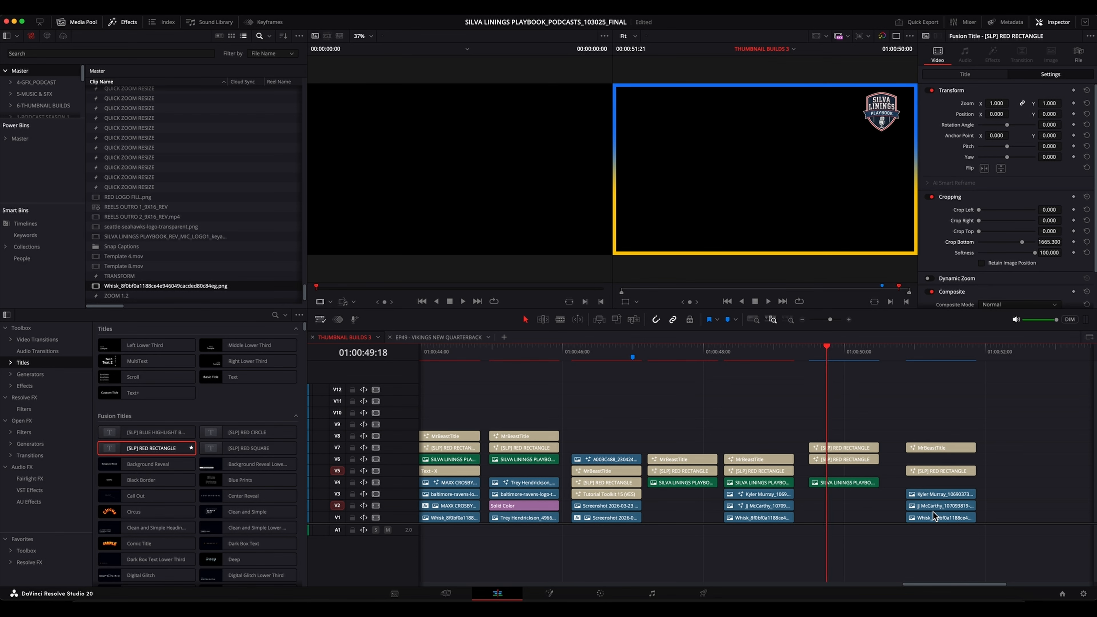
Move the stadium background on V1 and the Kyler Murray photo on V3 back beneath the two rectangle borders.
{"action": "left_click", "coordinate": [929, 494]}
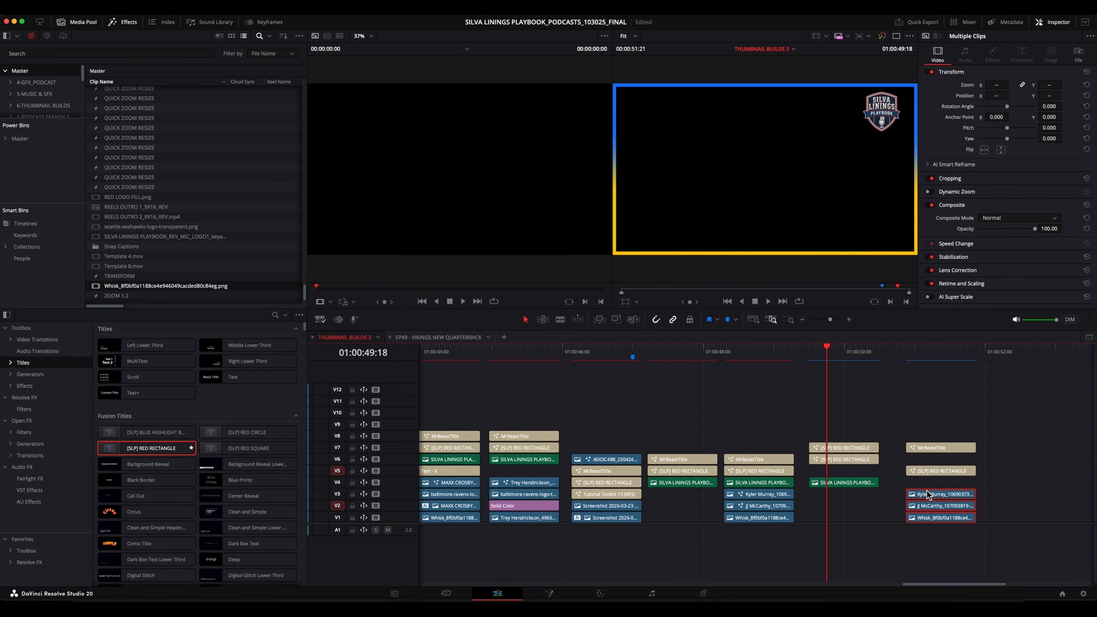
{"action": "left_click", "coordinate": [902, 489]}
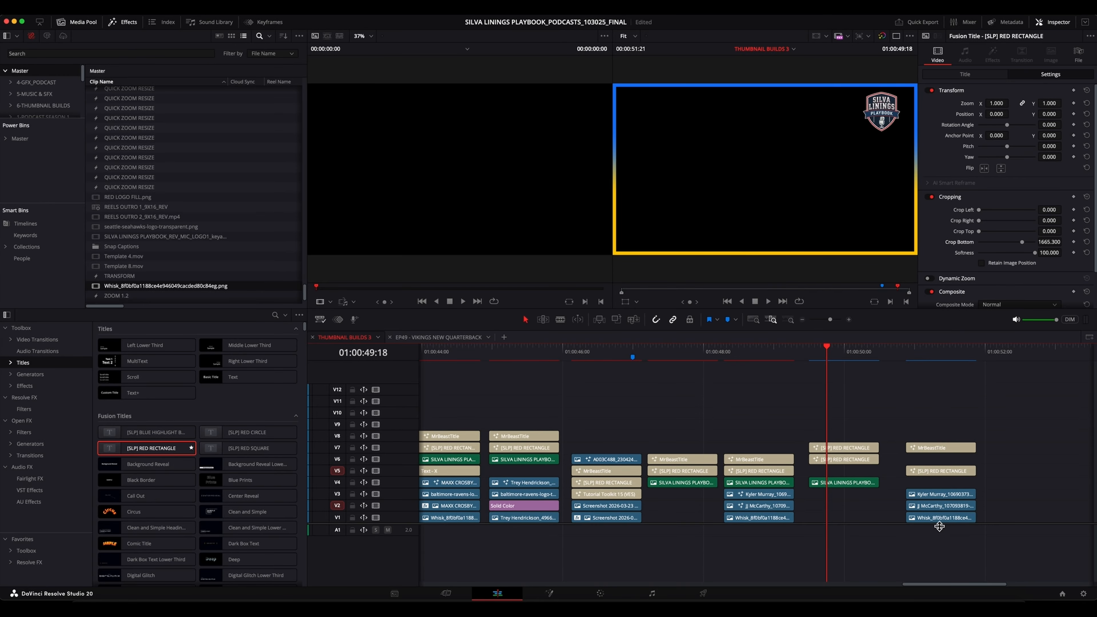
{"action": "left_click_drag", "start_coordinate": [936, 519], "coordinate": [840, 524]}
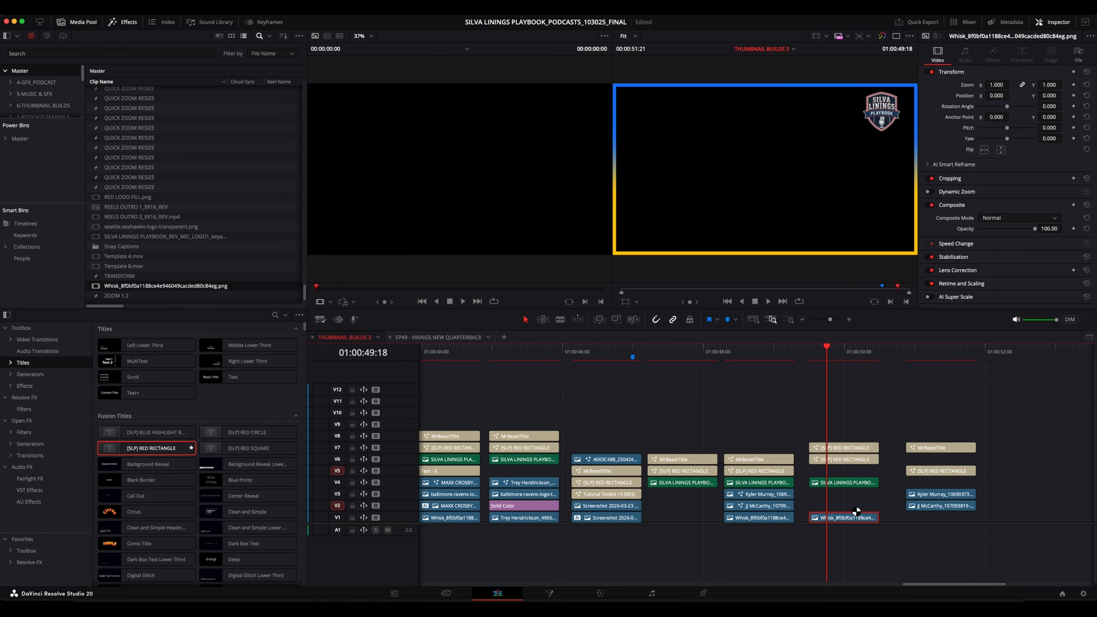
{"action": "left_click", "coordinate": [838, 365]}
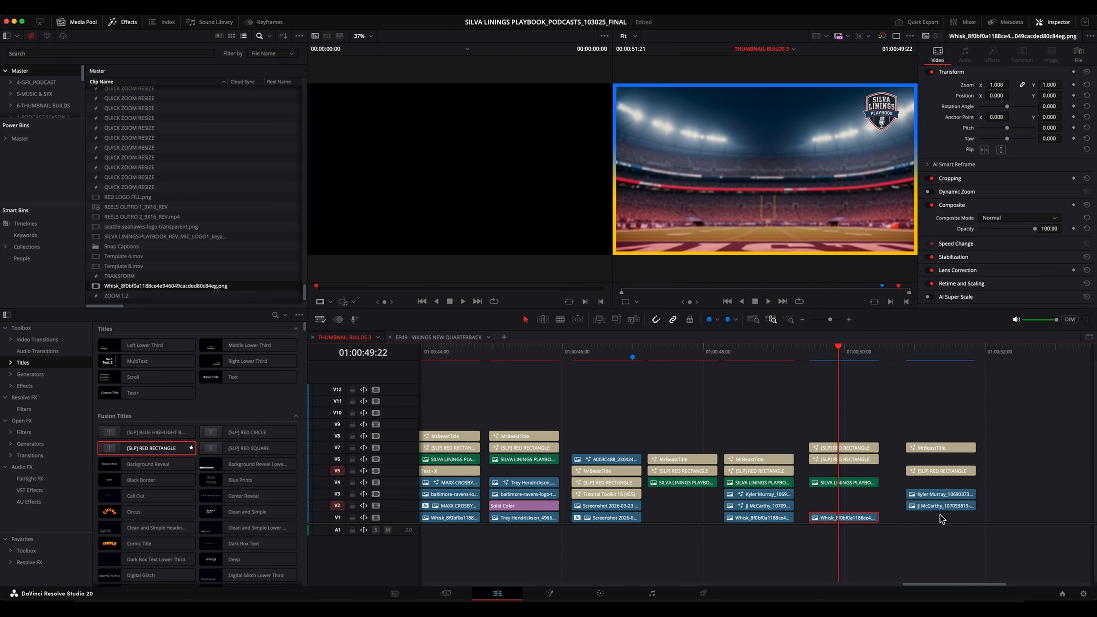
{"action": "left_click_drag", "start_coordinate": [932, 499], "coordinate": [837, 499]}
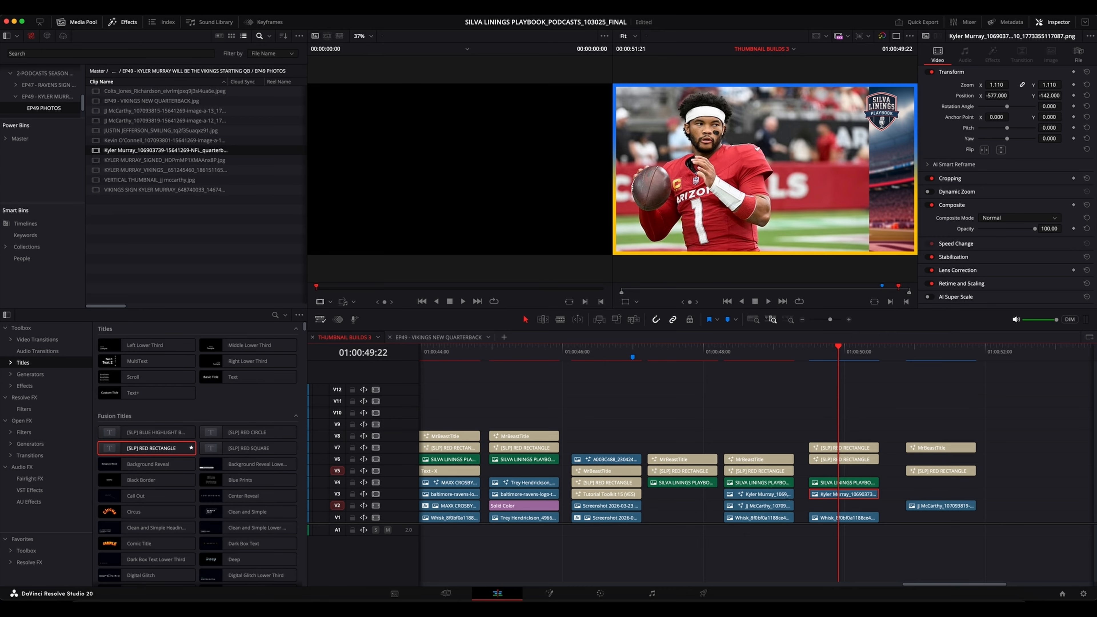
Toggle track V3 off and on, open its Kyler Murray photo in the Fusion page, and reposition the node graph for editing.
{"action": "left_click", "coordinate": [376, 494]}
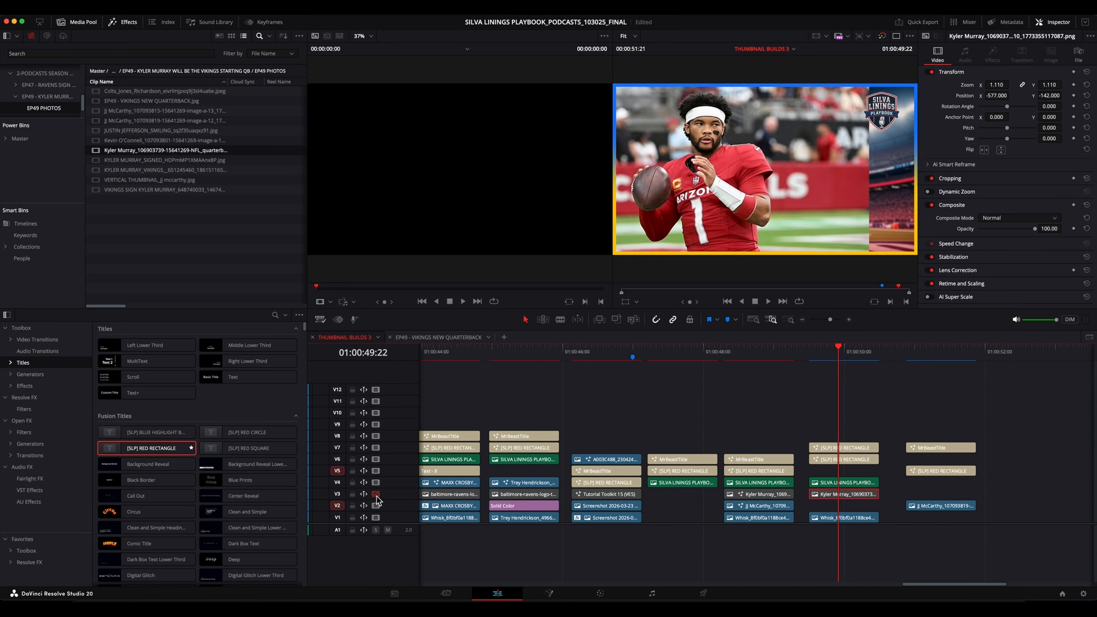
{"action": "left_click", "coordinate": [376, 494]}
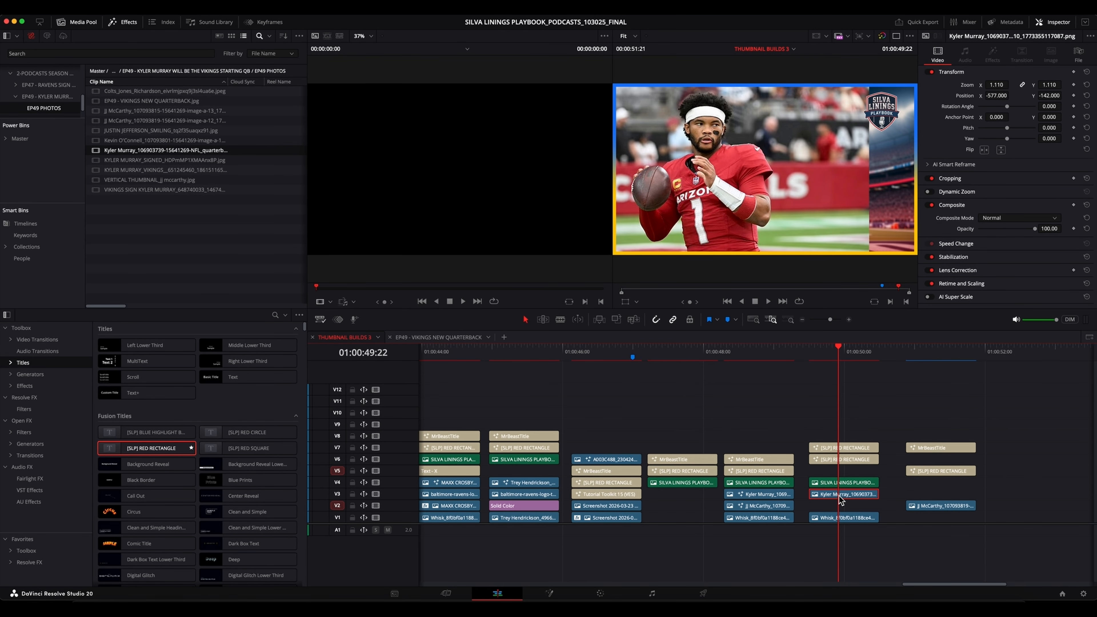
{"action": "right_click", "coordinate": [849, 499]}
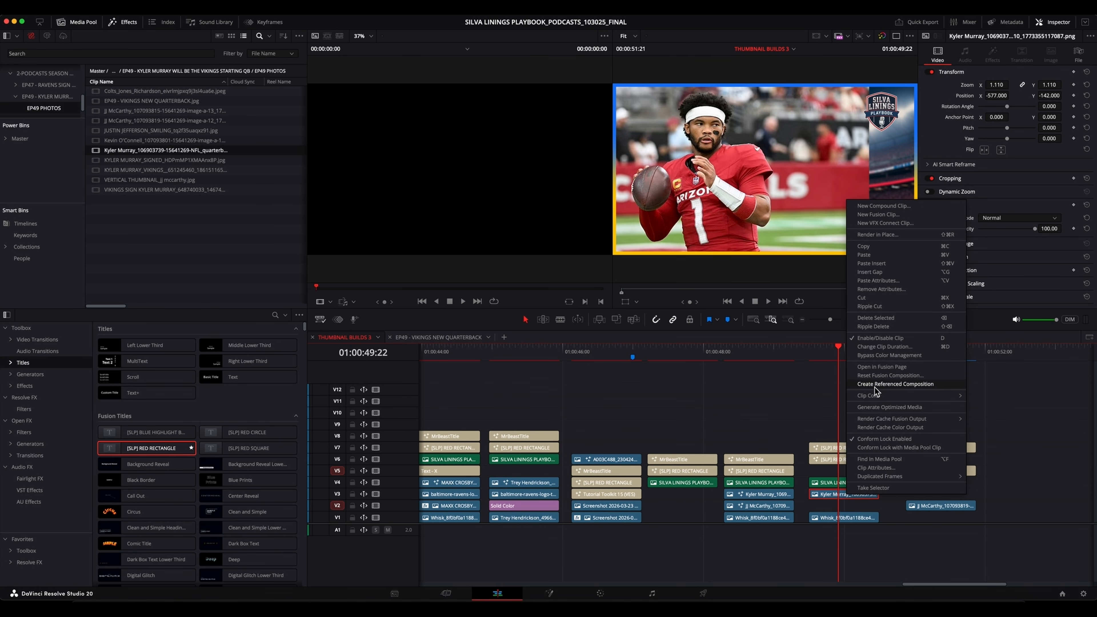
{"action": "left_click", "coordinate": [881, 366]}
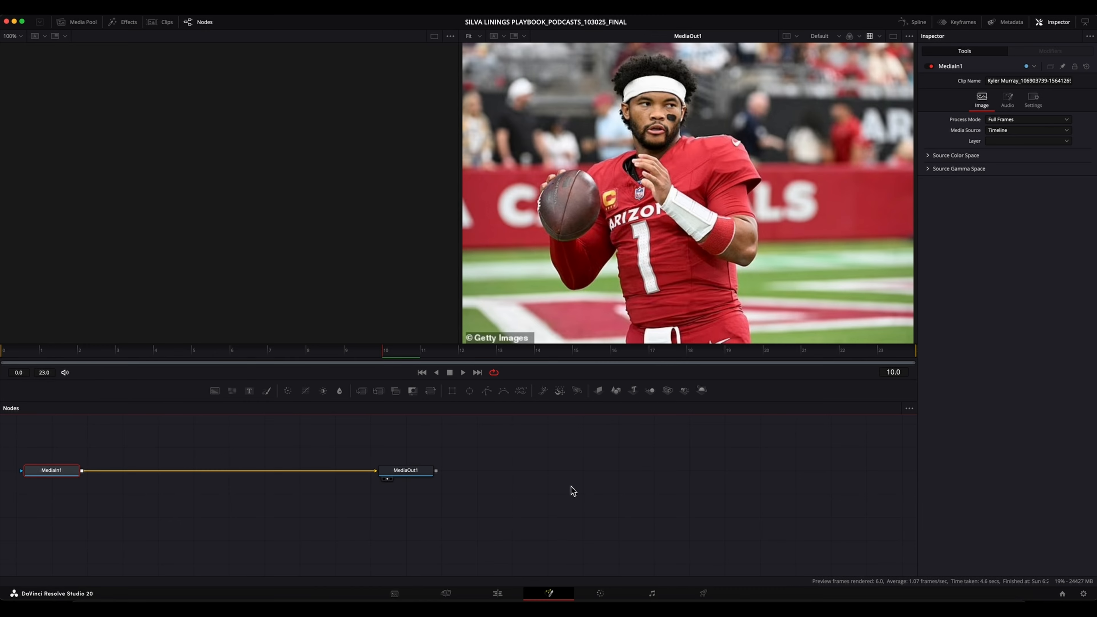
{"action": "left_click_drag", "start_coordinate": [392, 516], "coordinate": [639, 536]}
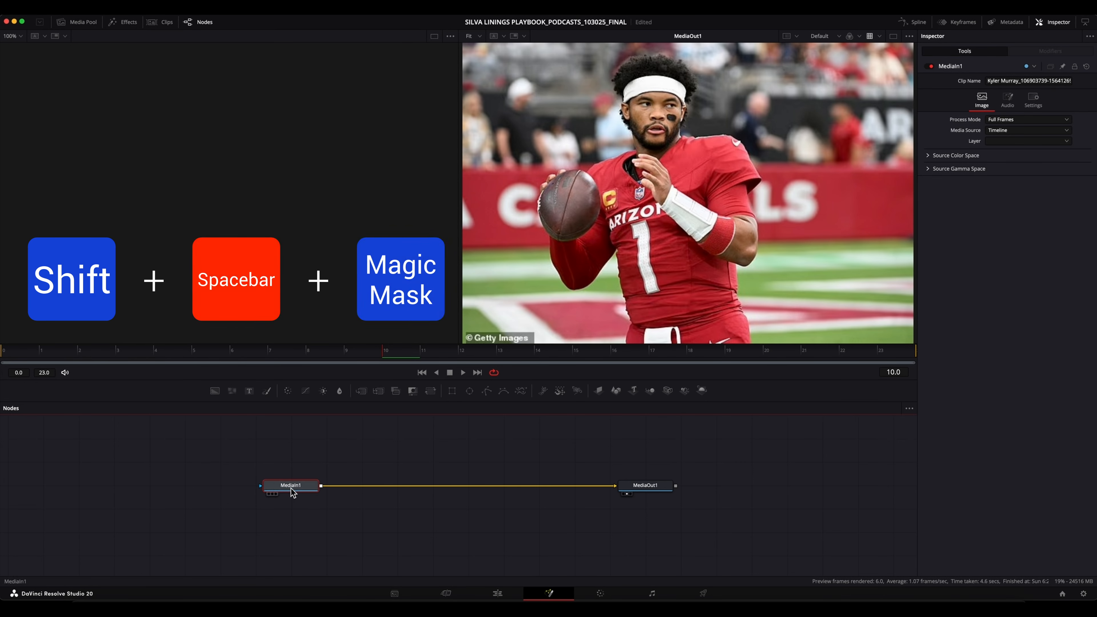
Add a Magic Mask node between MediaIn1 and MediaOut1 for the Kyler Murray photo and centre it on the connection.
{"action": "key", "text": "shift+space"}
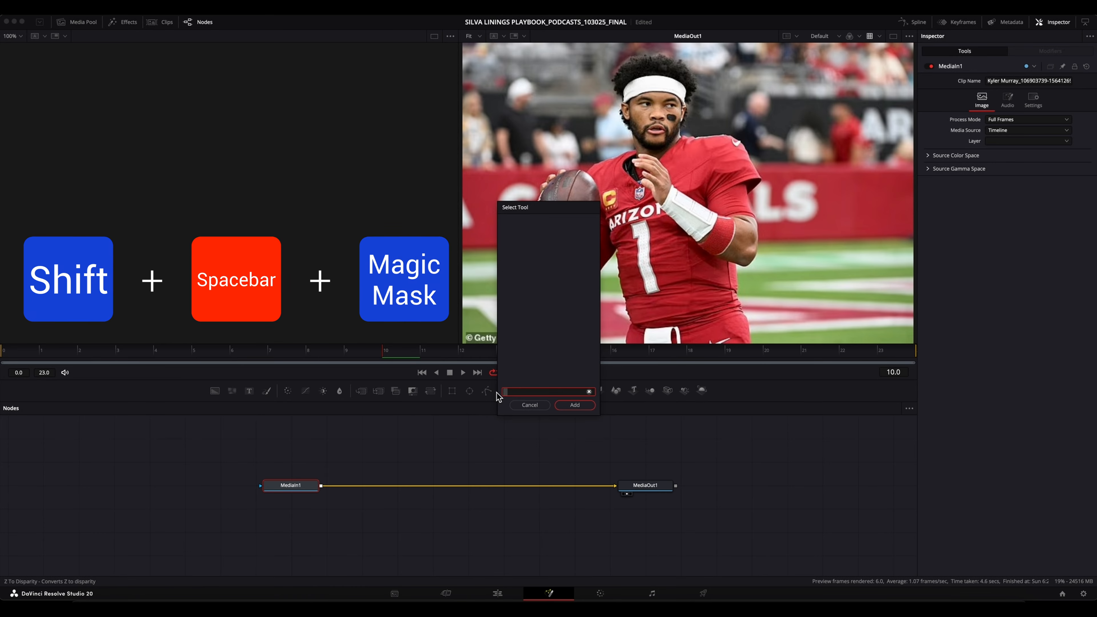
{"action": "type", "text": "MA"}
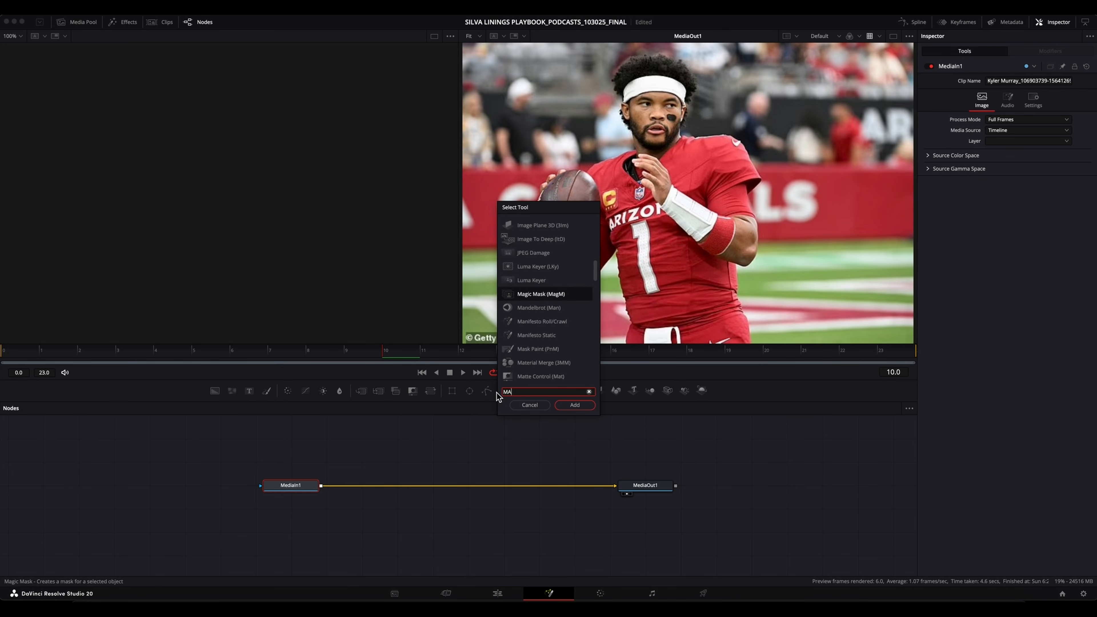
{"action": "type", "text": "GIC"}
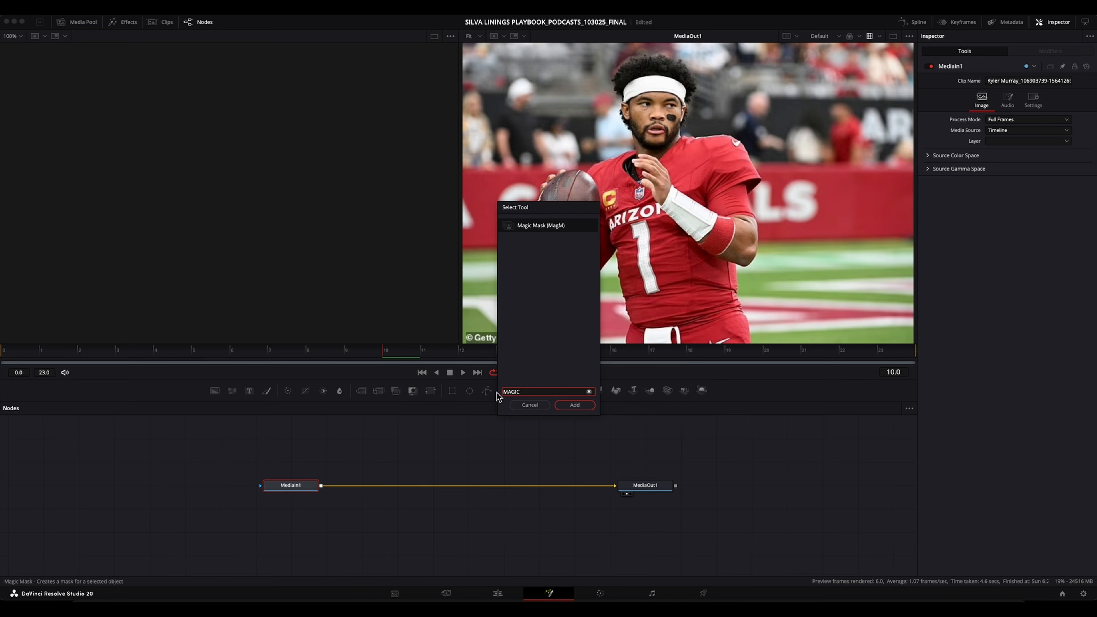
{"action": "left_click", "coordinate": [580, 407]}
{"action": "left_click_drag", "start_coordinate": [379, 487], "coordinate": [471, 486]}
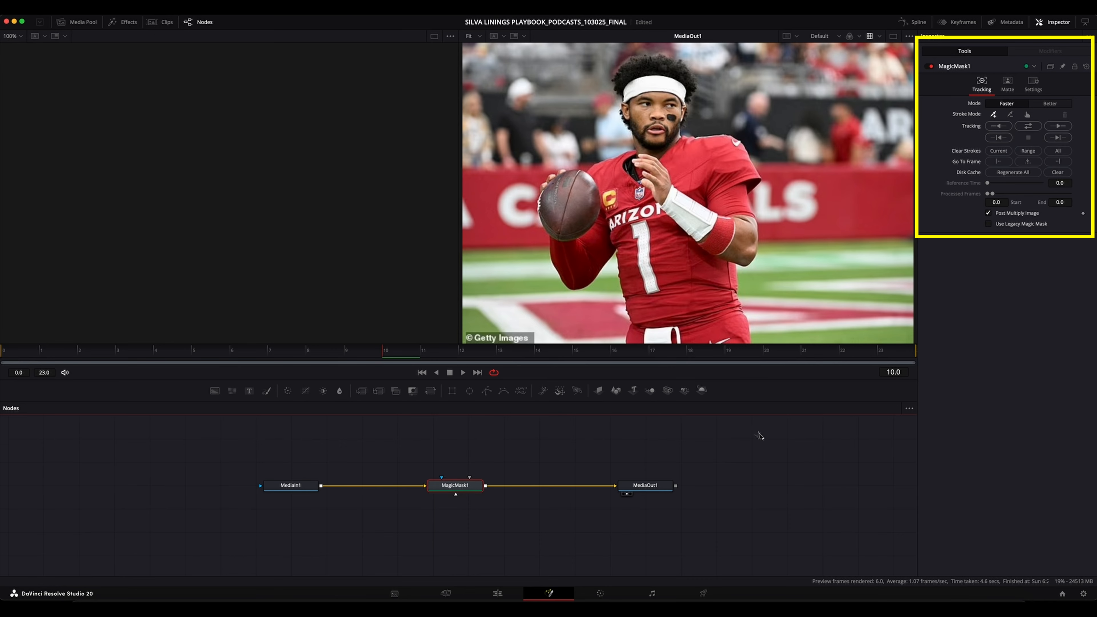
Set the Magic Mask mode to Better and mark the player's headband, chin, jersey, football and both sides of the waist for inclusion.
{"action": "left_click", "coordinate": [1050, 104]}
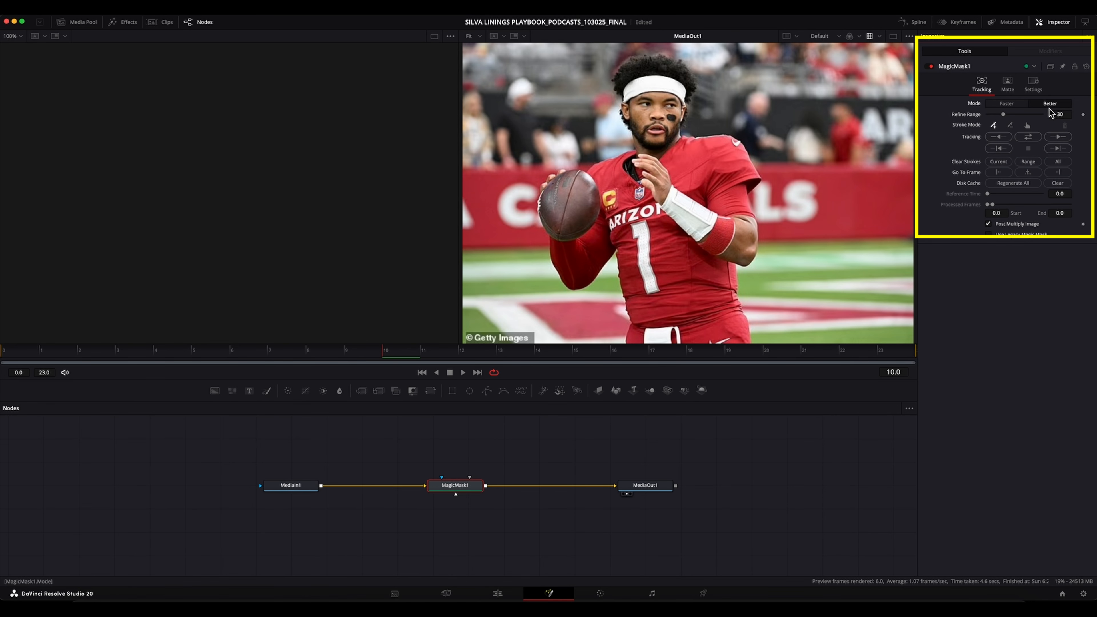
{"action": "left_click", "coordinate": [994, 126]}
{"action": "left_click", "coordinate": [660, 88]}
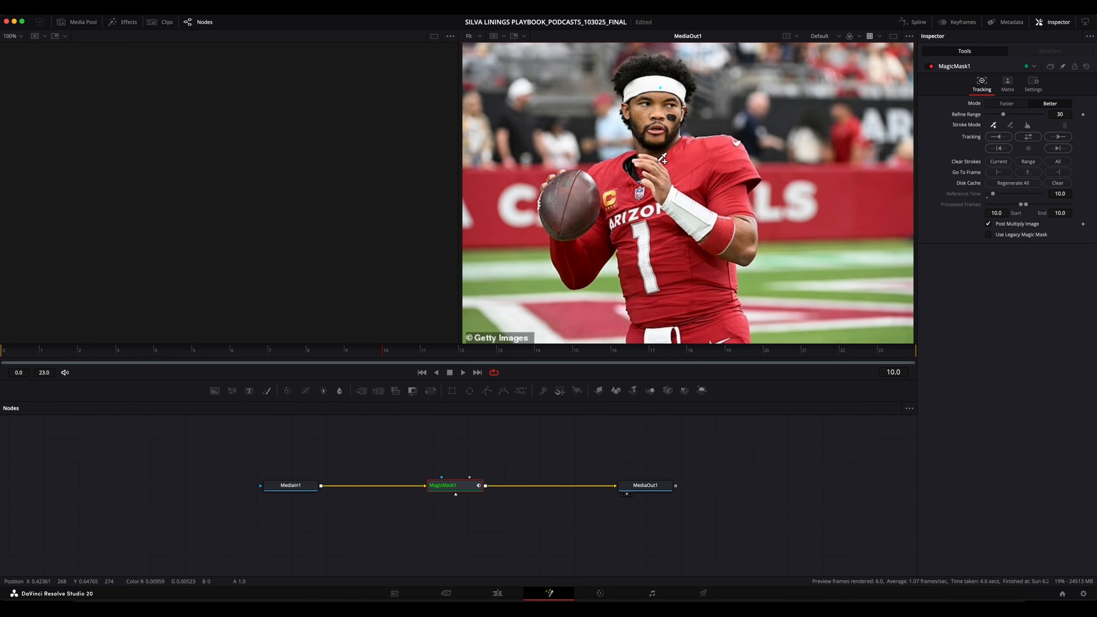
{"action": "left_click", "coordinate": [656, 146]}
{"action": "left_click", "coordinate": [654, 211]}
{"action": "left_click", "coordinate": [573, 203]}
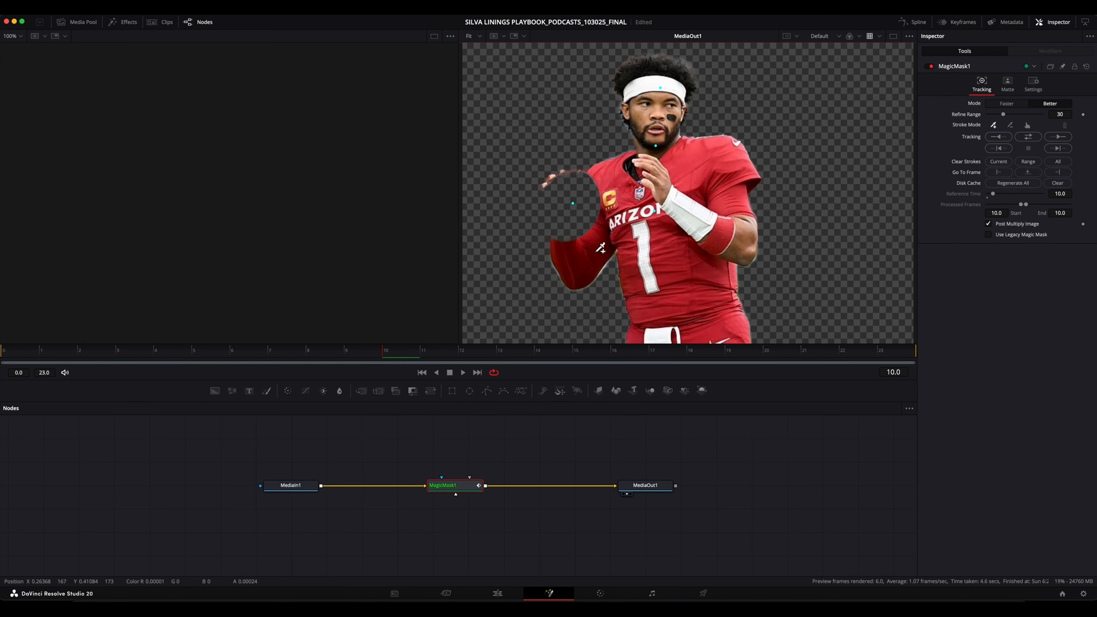
{"action": "left_click", "coordinate": [727, 327]}
{"action": "left_click", "coordinate": [631, 335]}
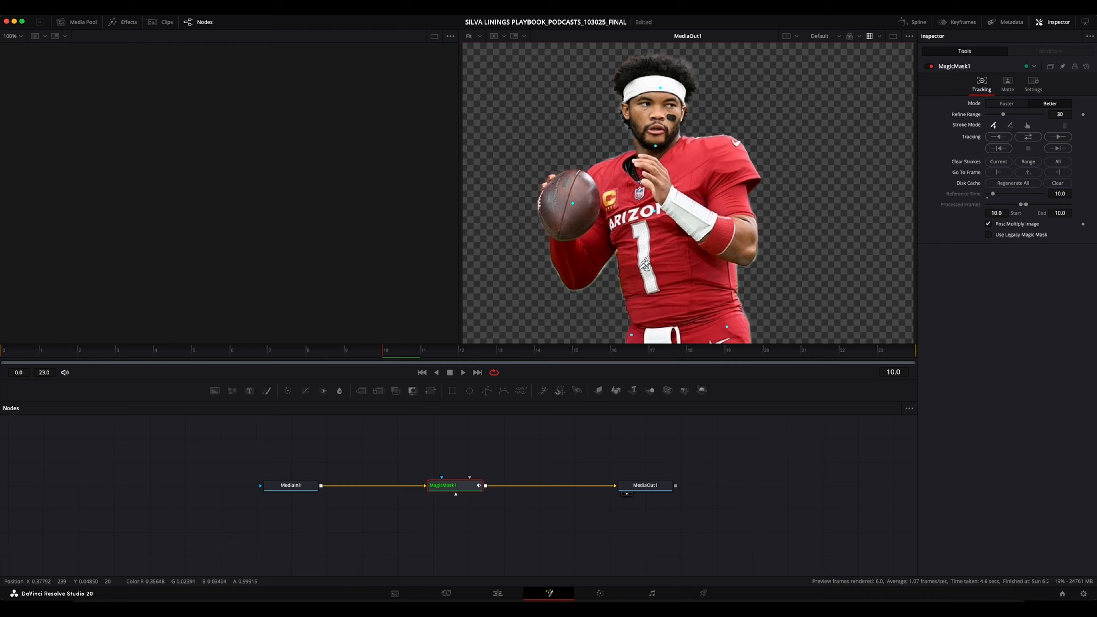
Add mask points on both shoulders, the elbow, hair and face, and track the mask in both directions.
{"action": "left_click", "coordinate": [603, 177]}
{"action": "left_click", "coordinate": [723, 152]}
{"action": "left_click", "coordinate": [744, 240]}
{"action": "left_click", "coordinate": [678, 70]}
{"action": "left_click", "coordinate": [631, 75]}
{"action": "left_click", "coordinate": [648, 104]}
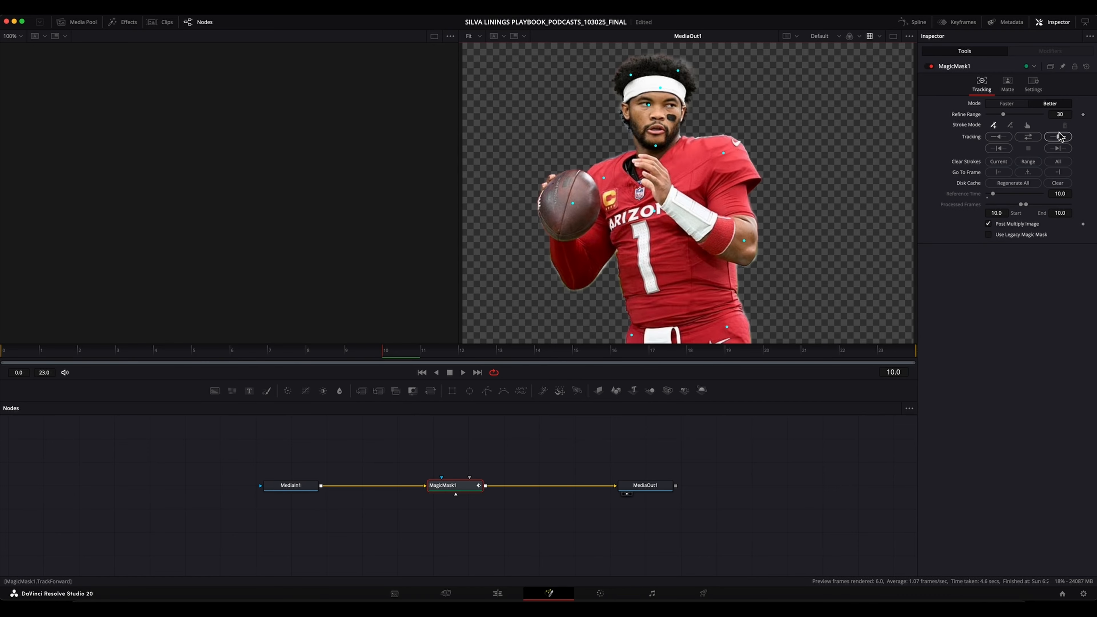
{"action": "left_click", "coordinate": [1028, 136]}
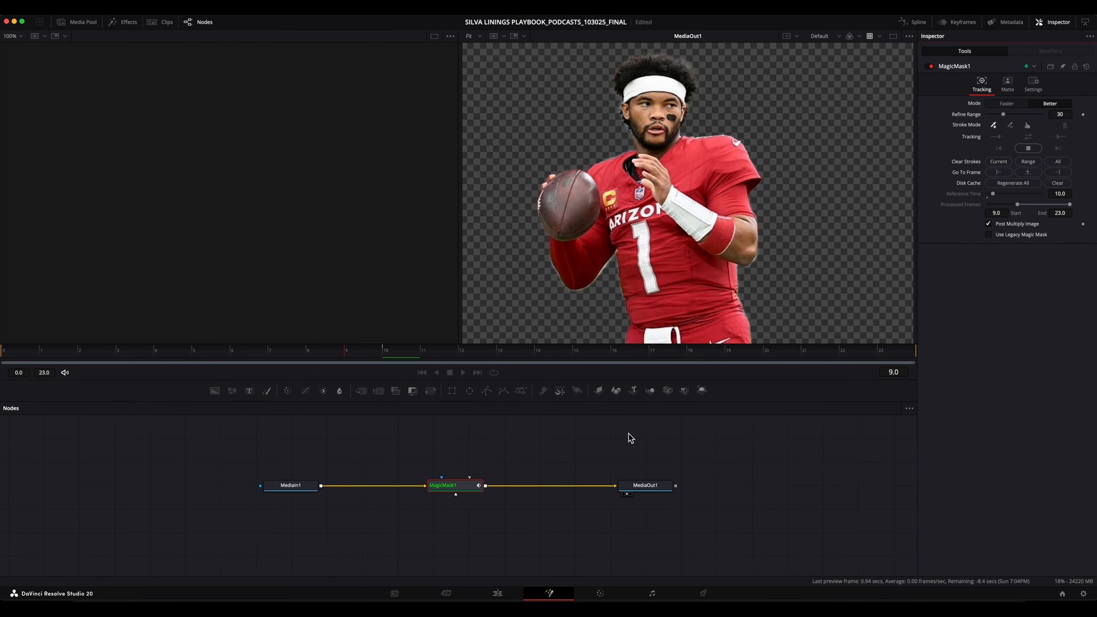
Return to the Edit page, preview the MrBeastTitle over the Kyler Murray build, and park it back beyond the build on V8, saving the project.
{"action": "left_click", "coordinate": [497, 598]}
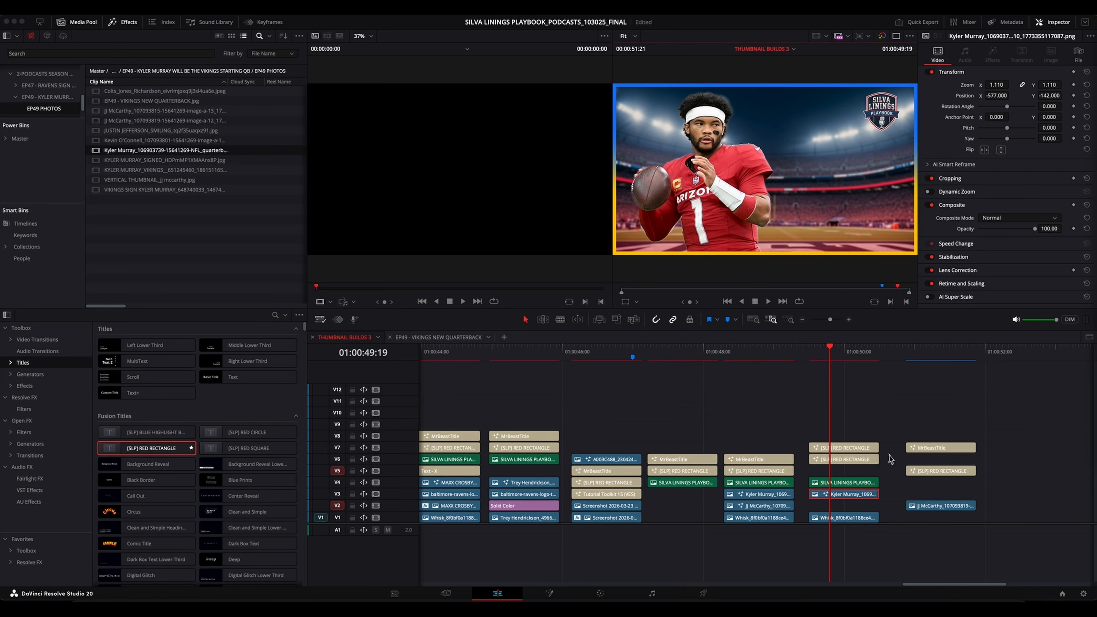
{"action": "left_click_drag", "start_coordinate": [935, 447], "coordinate": [838, 436]}
{"action": "left_click", "coordinate": [839, 361]}
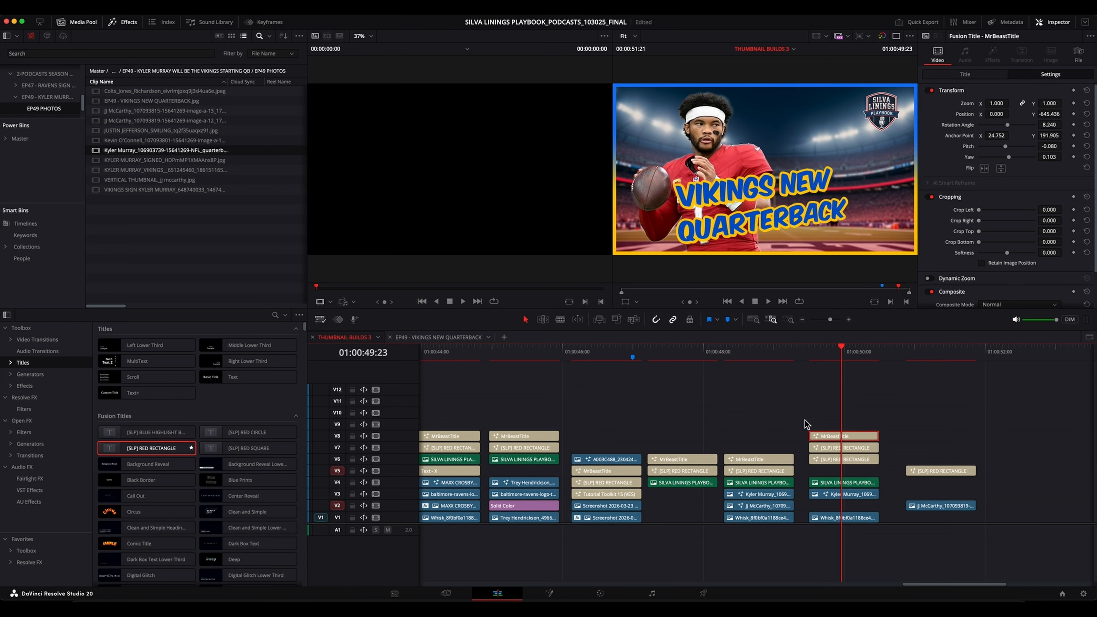
{"action": "left_click_drag", "start_coordinate": [849, 440], "coordinate": [947, 437]}
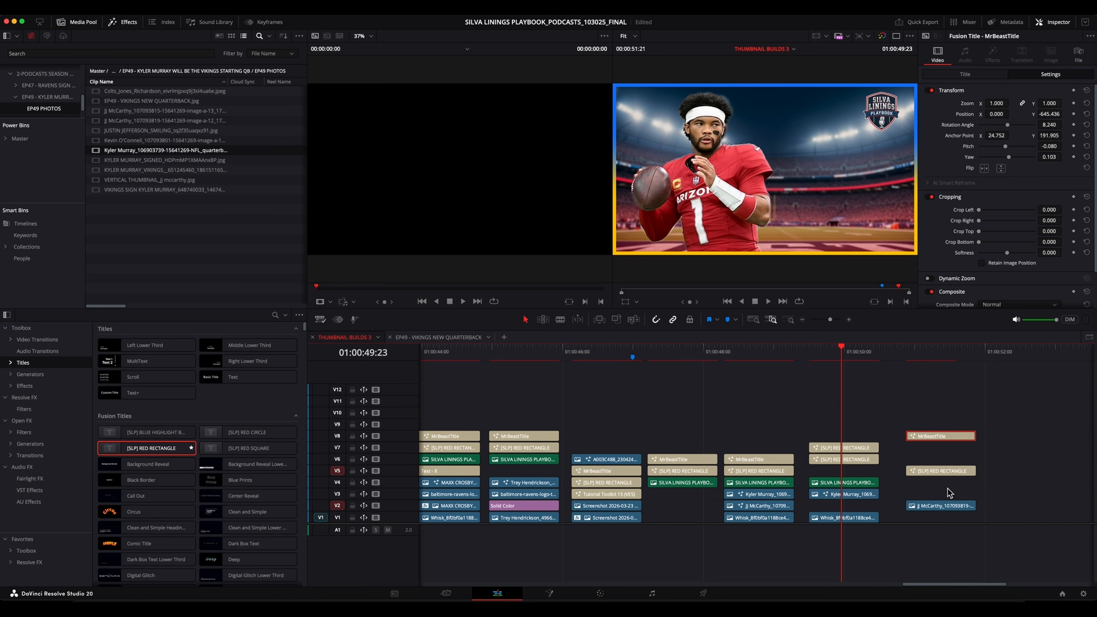
{"action": "key", "text": "super+s"}
Move the JJ McCarthy photo into the build on V2, with Zoom 0.810, Position X 936 and Y -176.
{"action": "left_click_drag", "start_coordinate": [943, 511], "coordinate": [843, 508]}
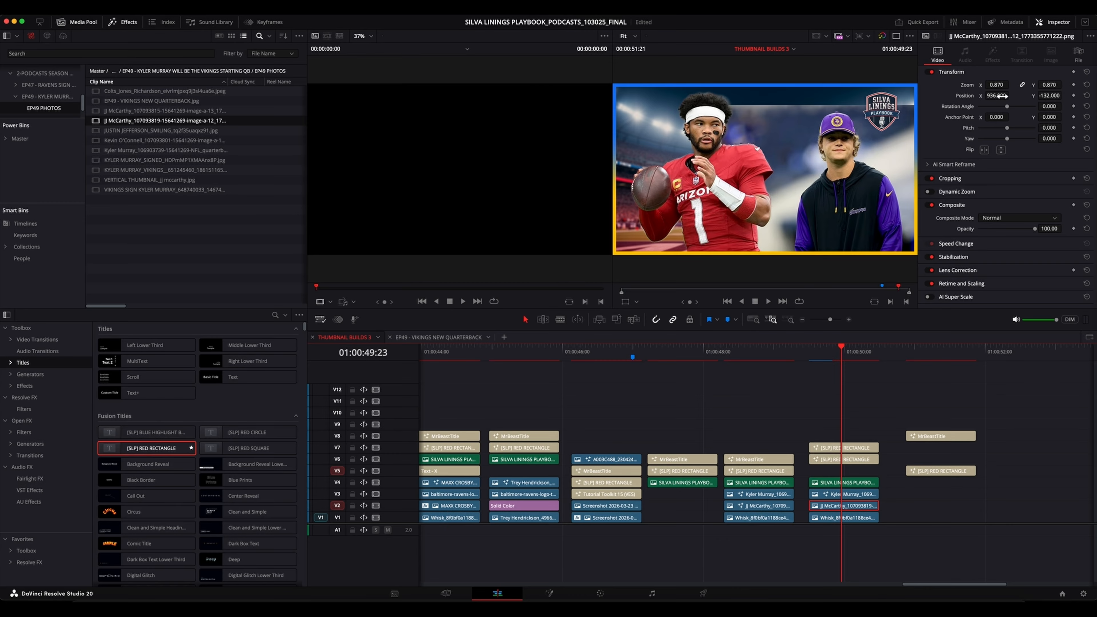
{"action": "left_click_drag", "start_coordinate": [998, 87], "coordinate": [1027, 104]}
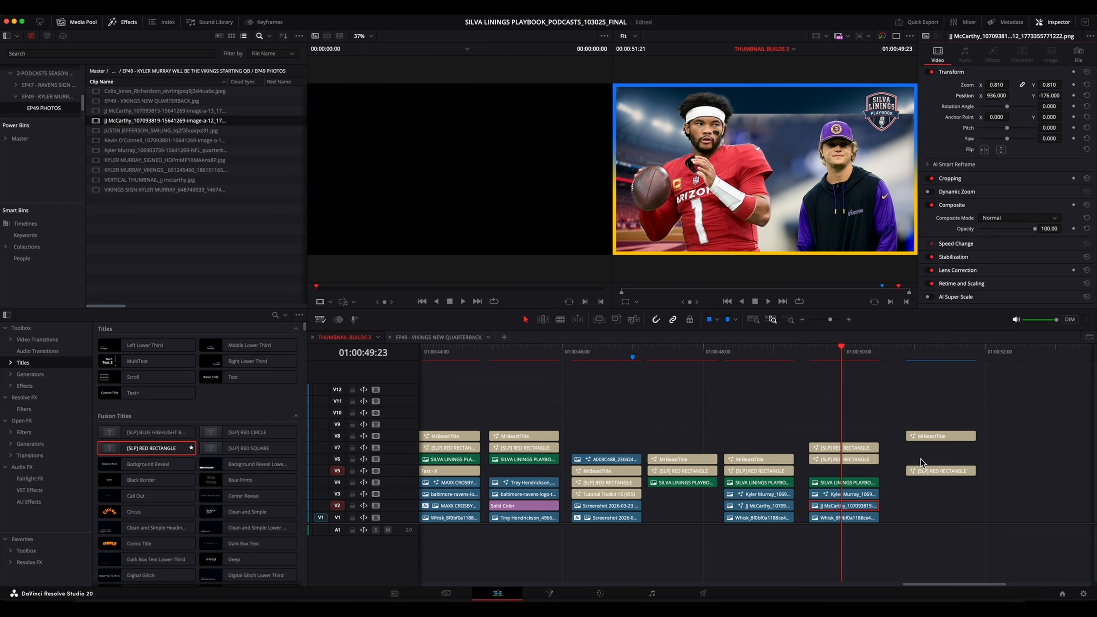
{"action": "left_click", "coordinate": [901, 402]}
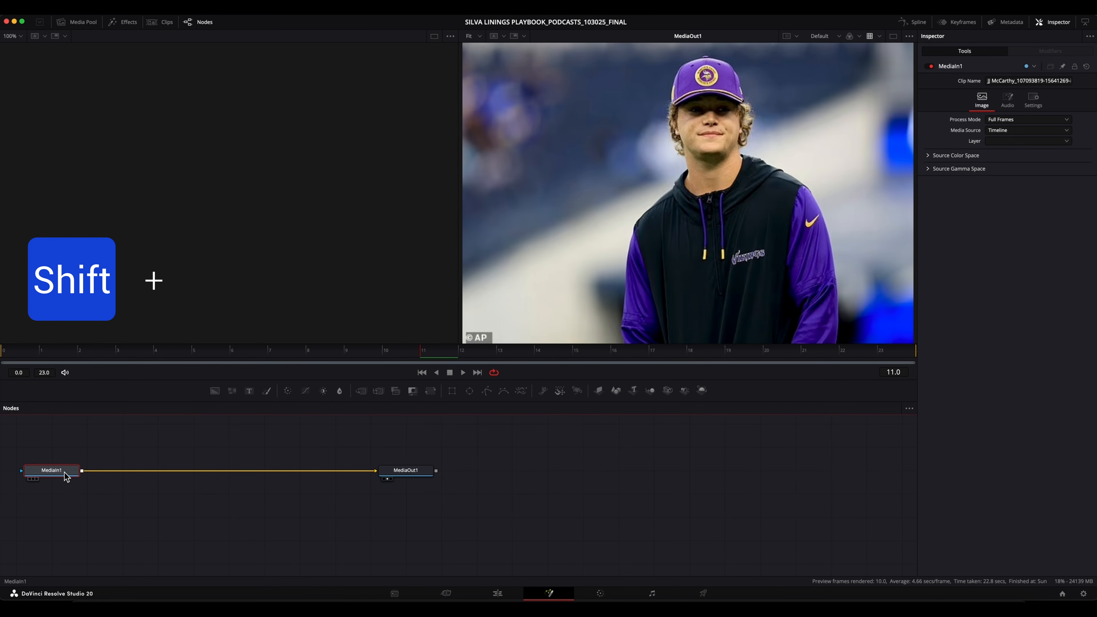
Open the JJ McCarthy photo in the Fusion page and add a Magic Mask node midway between MediaIn1 and MediaOut1.
{"action": "key", "text": "shift+space"}
{"action": "type", "text": "Magic Mask"}
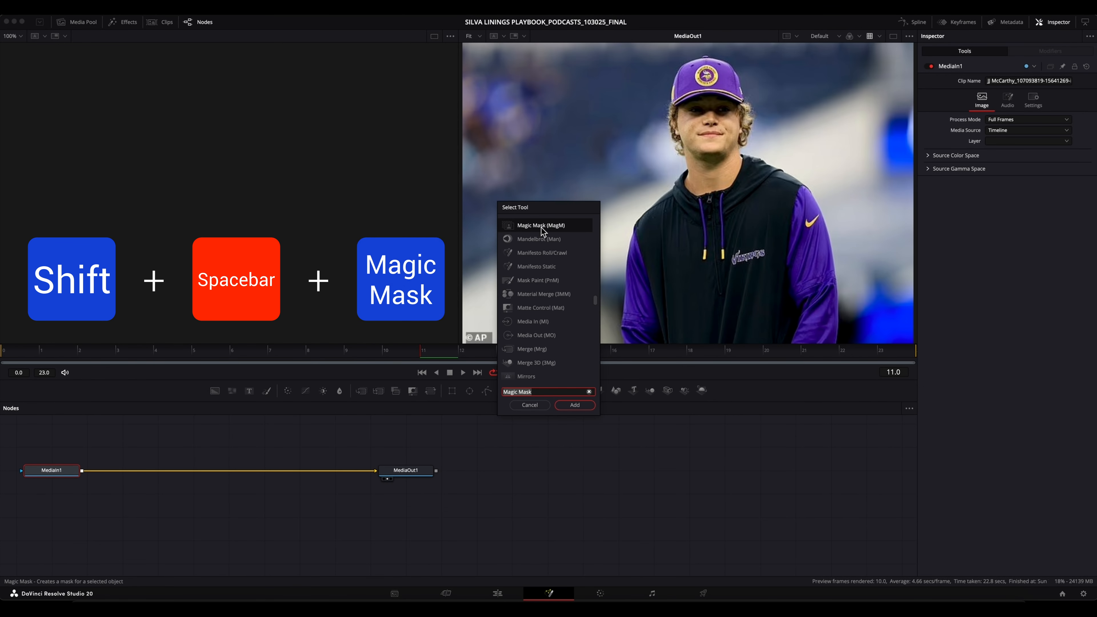
{"action": "left_click", "coordinate": [574, 405]}
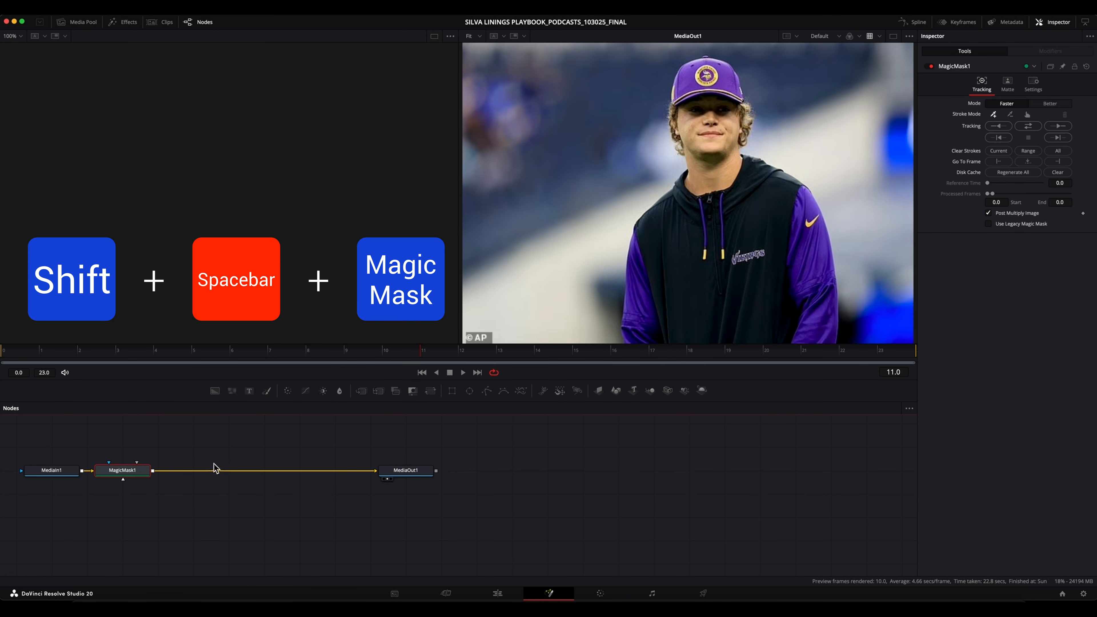
{"action": "left_click_drag", "start_coordinate": [137, 473], "coordinate": [236, 475]}
{"action": "mouse_move", "coordinate": [311, 455]}
{"action": "left_mouse_down"}
{"action": "mouse_move", "coordinate": [490, 453]}
{"action": "mouse_move", "coordinate": [663, 470]}
{"action": "mouse_move", "coordinate": [654, 485]}
{"action": "left_mouse_up"}
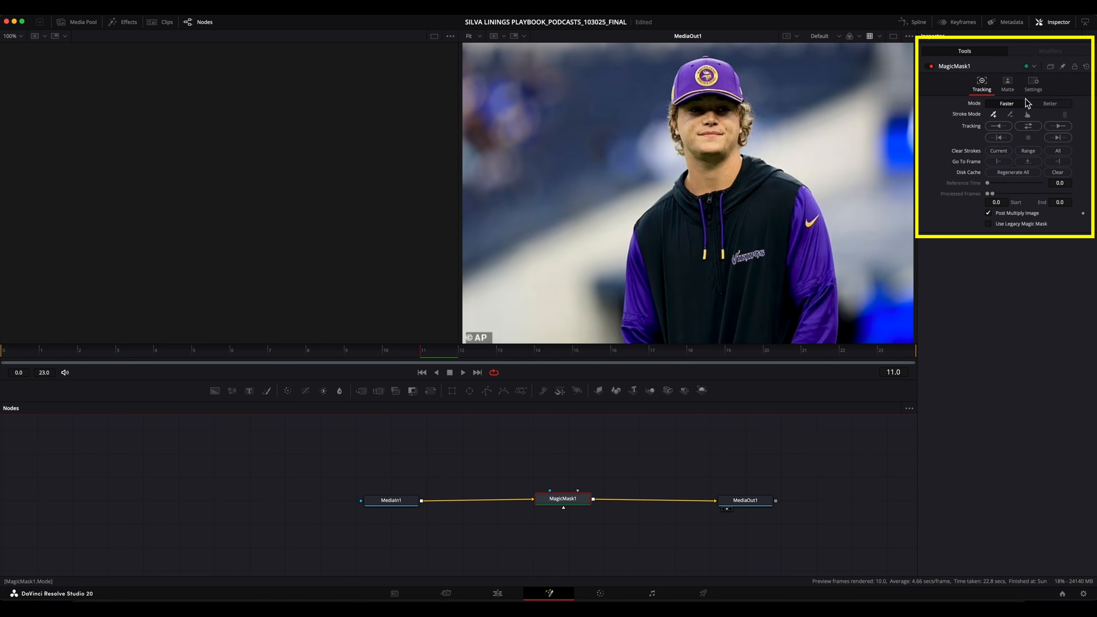
Set the Magic Mask mode to Better and mark both sides of the hoodie's chest and the player's neck for inclusion.
{"action": "left_click", "coordinate": [1050, 103]}
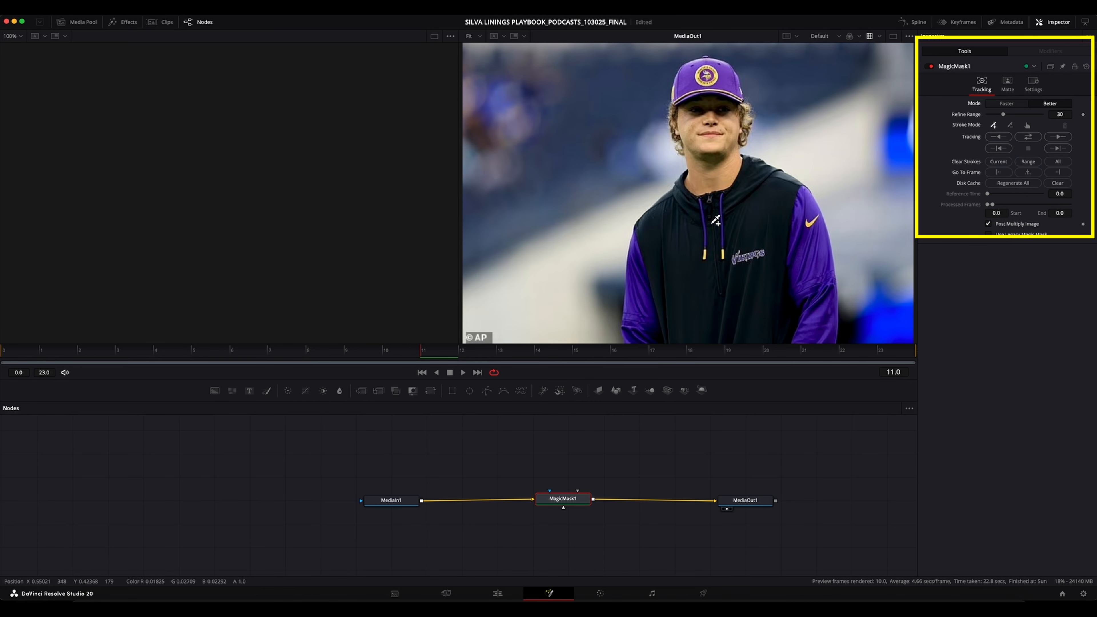
{"action": "left_click_drag", "start_coordinate": [677, 290], "coordinate": [674, 262]}
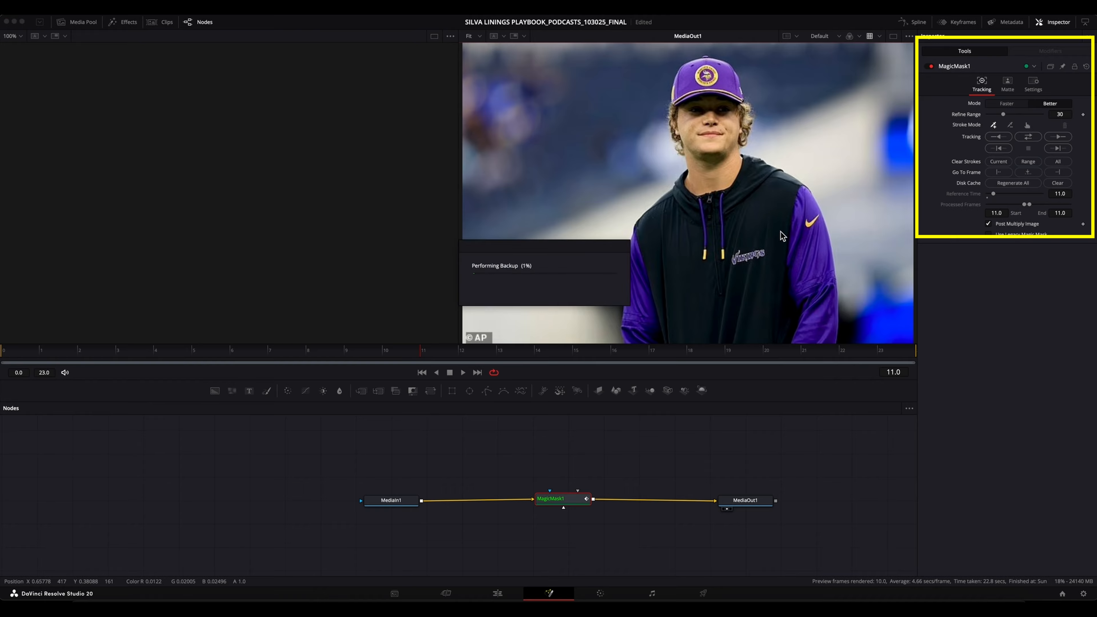
{"action": "left_click", "coordinate": [759, 229]}
{"action": "left_click", "coordinate": [717, 166]}
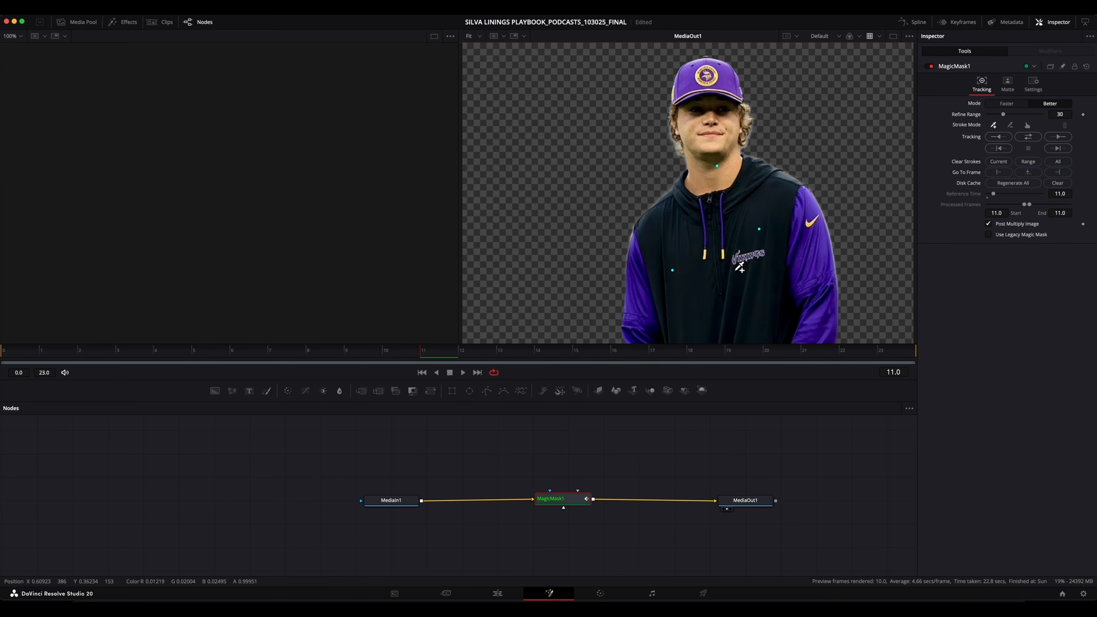
Add mask points on both sleeves, the hair and the face below the cap, and track the mask in both directions.
{"action": "left_click", "coordinate": [814, 263]}
{"action": "left_click", "coordinate": [636, 326]}
{"action": "left_click", "coordinate": [678, 131]}
{"action": "left_click", "coordinate": [698, 111]}
{"action": "left_click", "coordinate": [729, 111]}
{"action": "left_click", "coordinate": [1028, 137]}
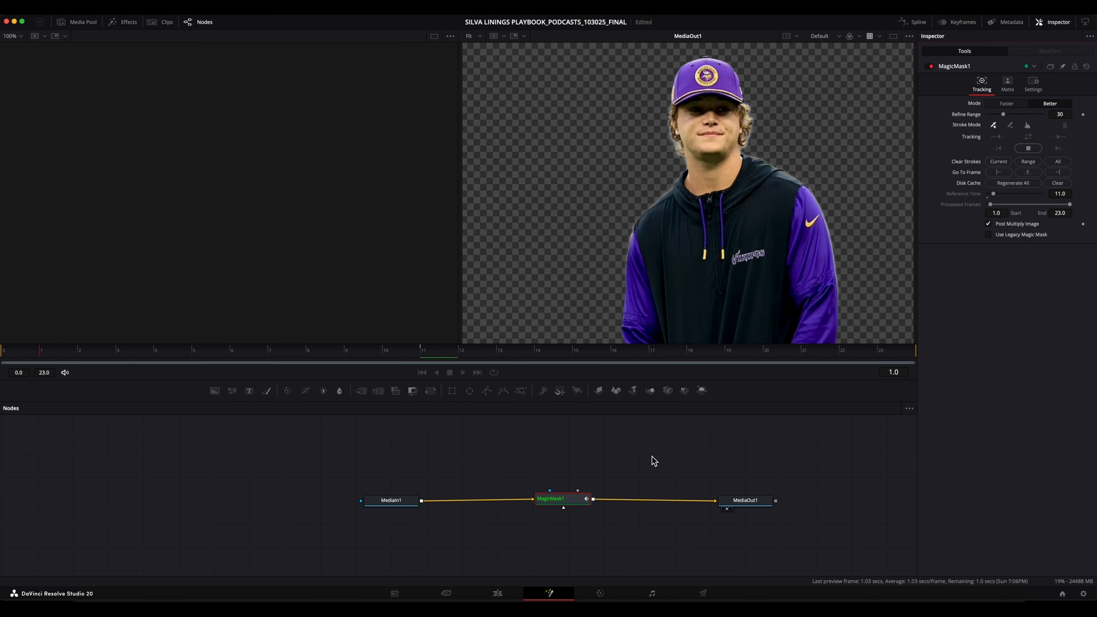
Return to the Edit page and reopen the Kyler Murray photo on V3 in the Fusion page.
{"action": "left_click", "coordinate": [498, 593]}
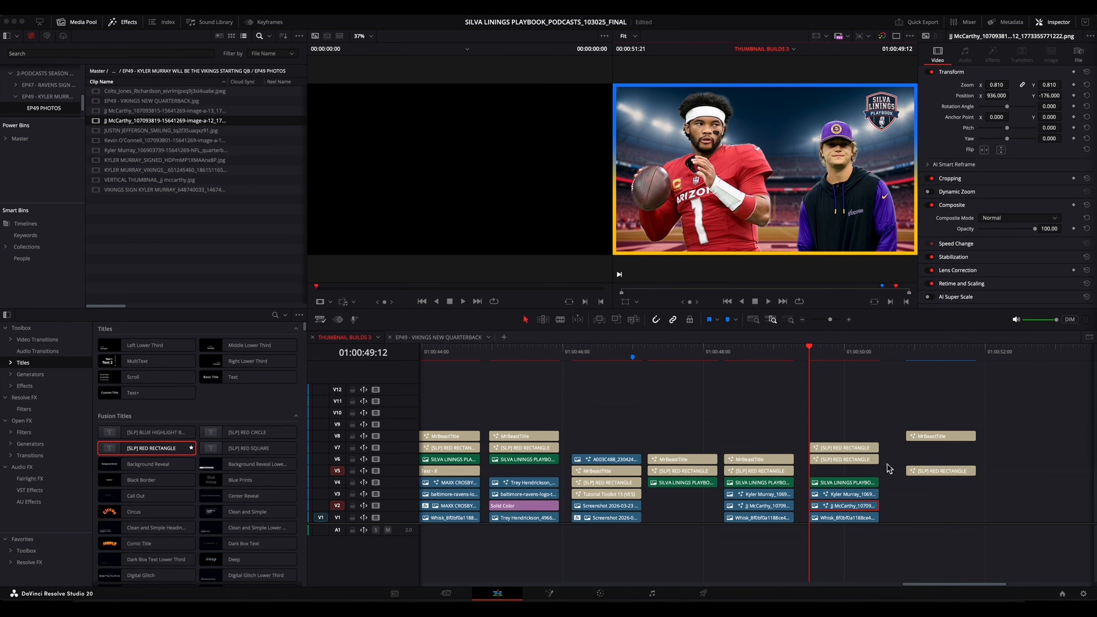
{"action": "mouse_move", "coordinate": [948, 434]}
{"action": "left_mouse_down"}
{"action": "mouse_move", "coordinate": [852, 435]}
{"action": "mouse_move", "coordinate": [942, 437]}
{"action": "left_mouse_up"}
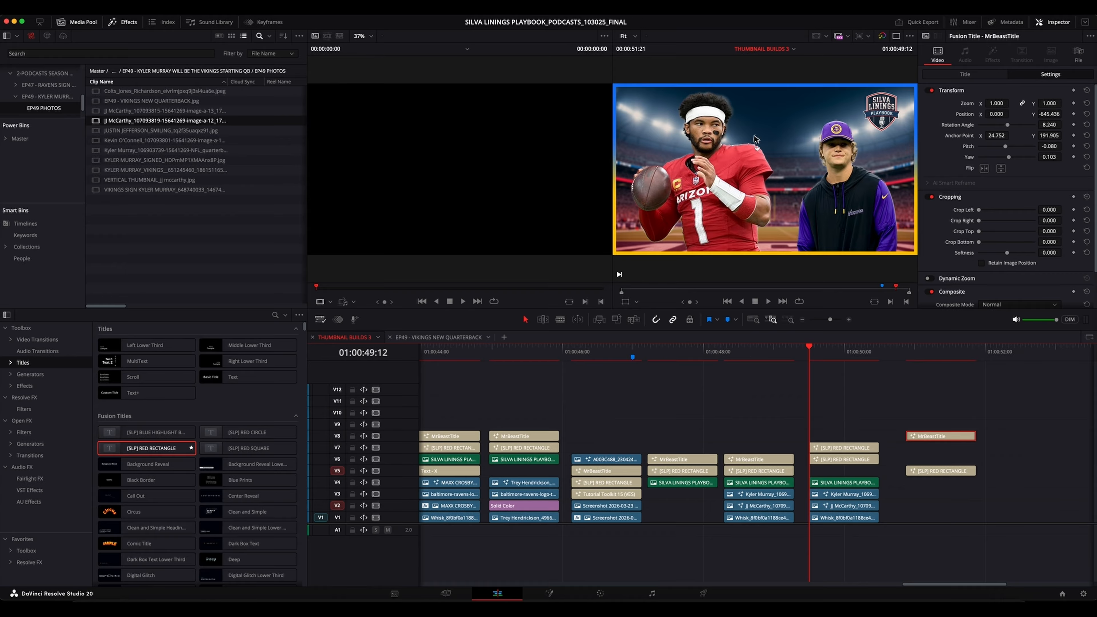
{"action": "left_click", "coordinate": [839, 494]}
{"action": "right_click", "coordinate": [840, 494]}
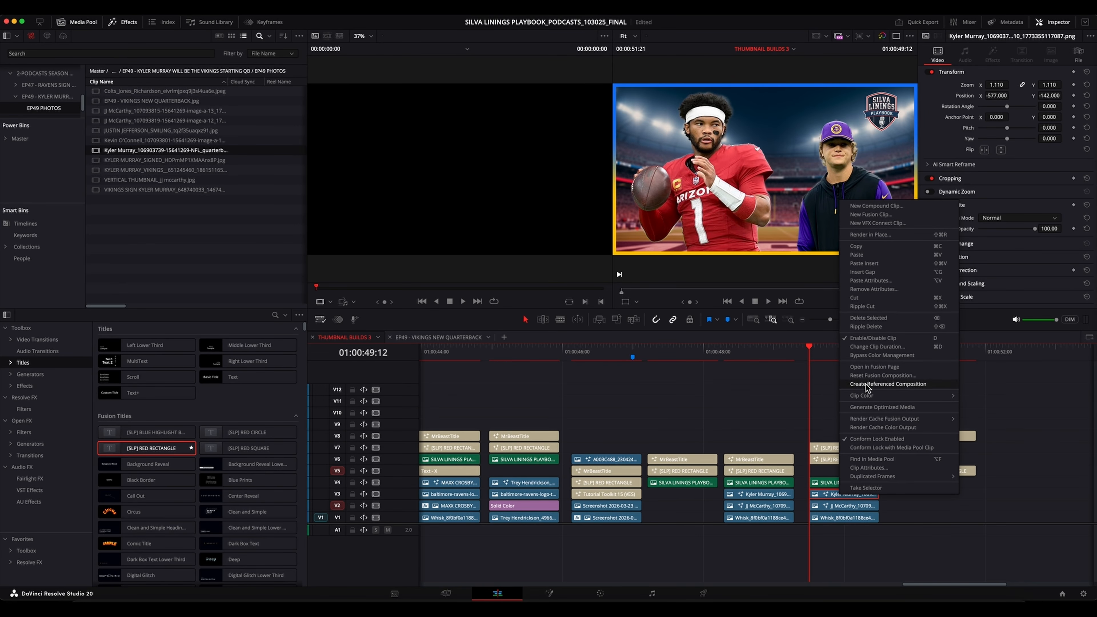
{"action": "left_click", "coordinate": [880, 368]}
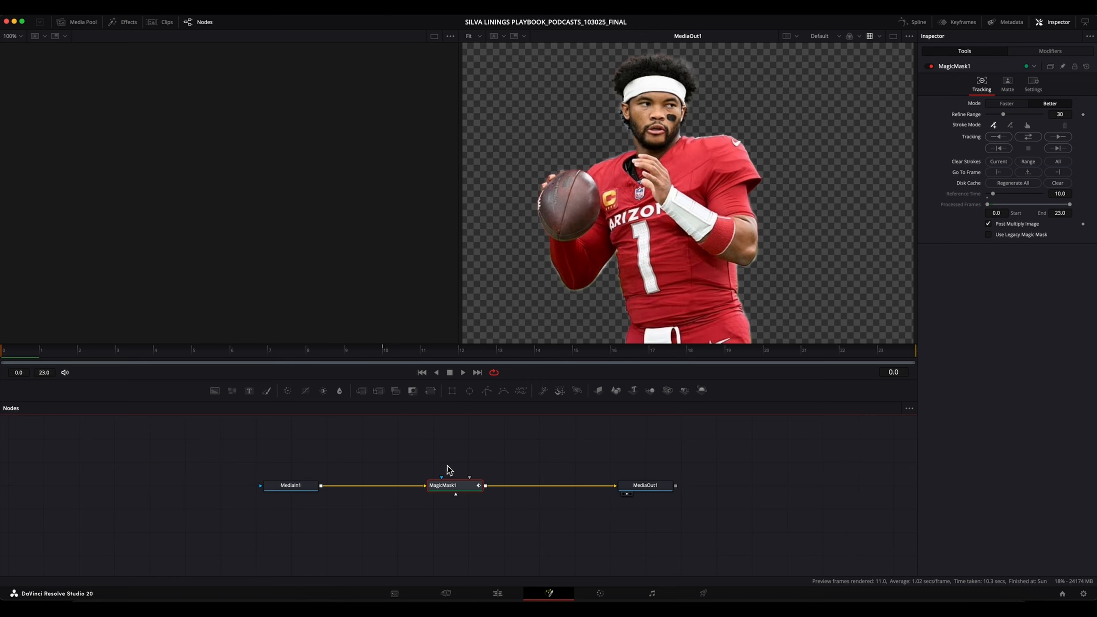
Add a Background node above the node chain and set its solid colour to Green from the Apple palette.
{"action": "left_click", "coordinate": [290, 485]}
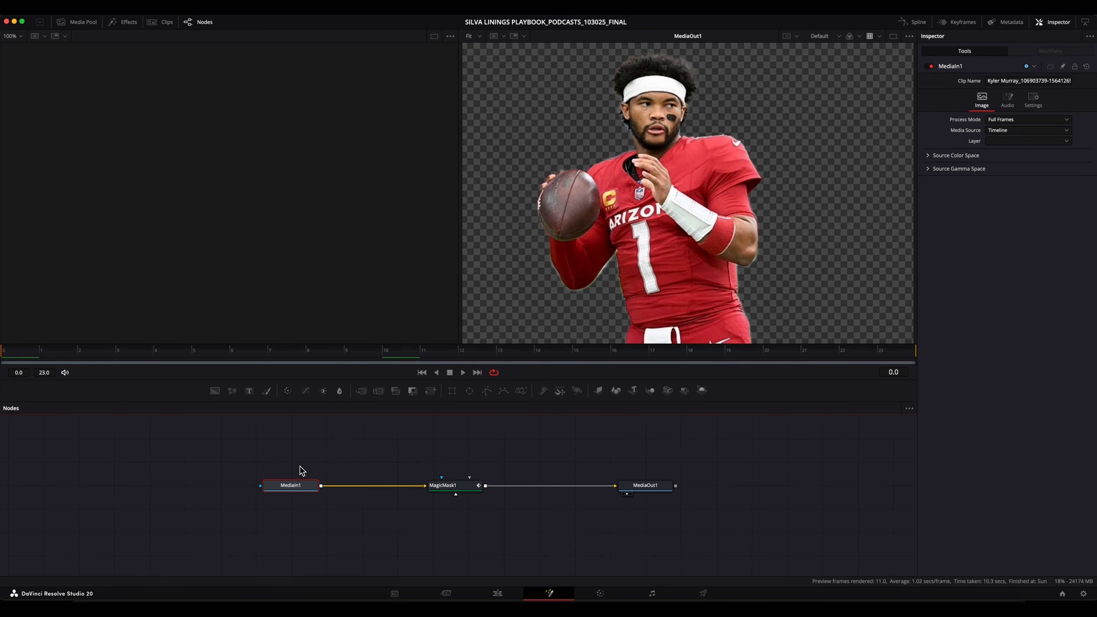
{"action": "left_click_drag", "start_coordinate": [214, 391], "coordinate": [365, 446]}
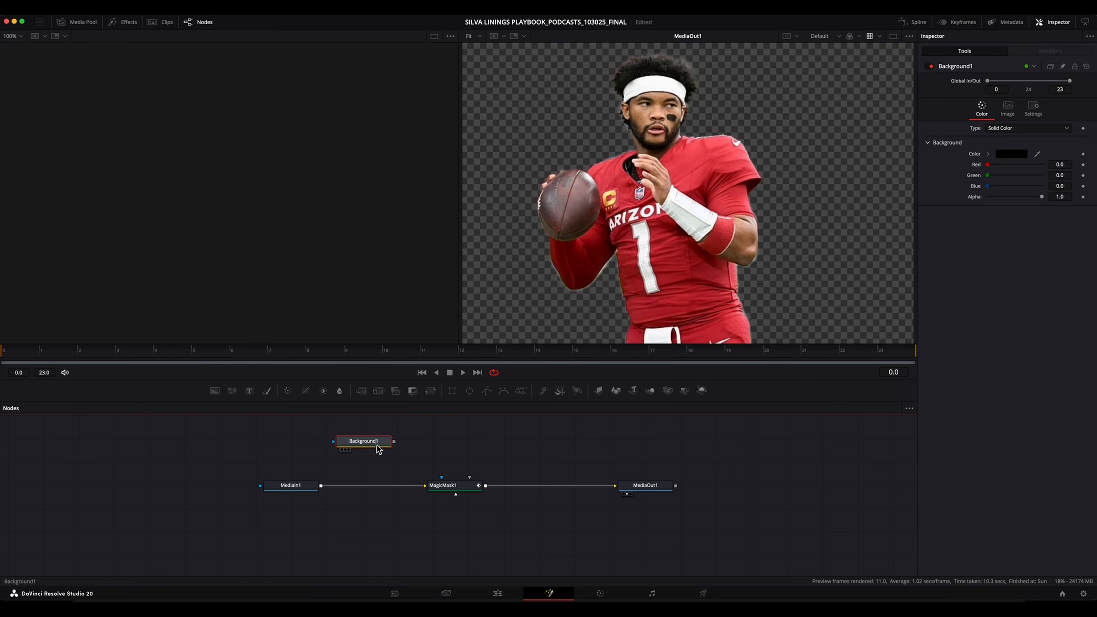
{"action": "left_click", "coordinate": [1013, 154]}
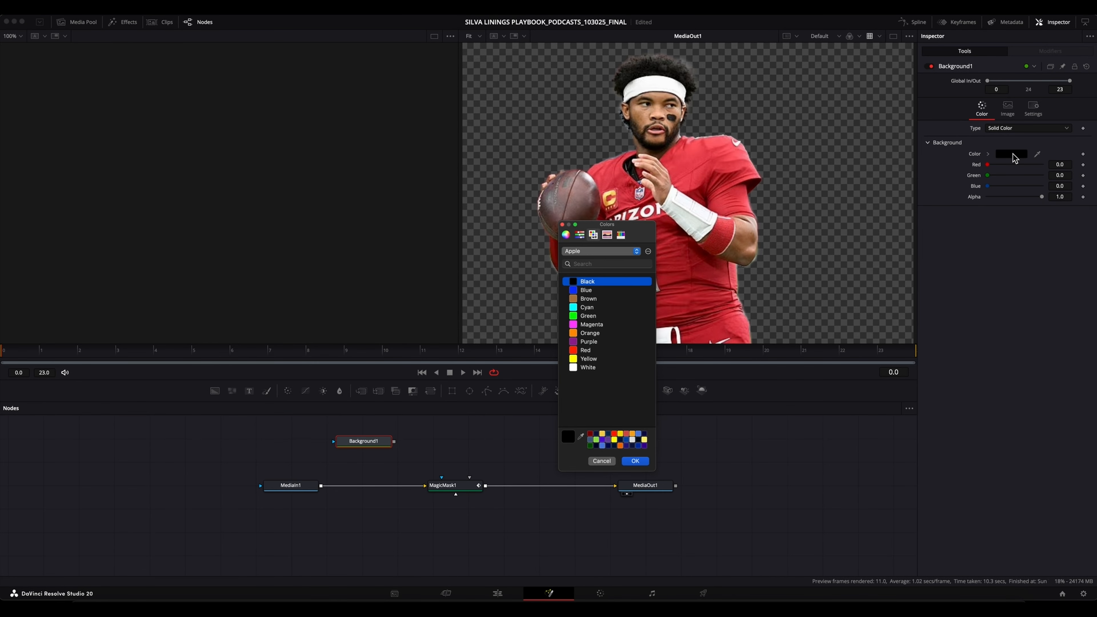
{"action": "left_click", "coordinate": [590, 316]}
{"action": "left_click", "coordinate": [634, 461]}
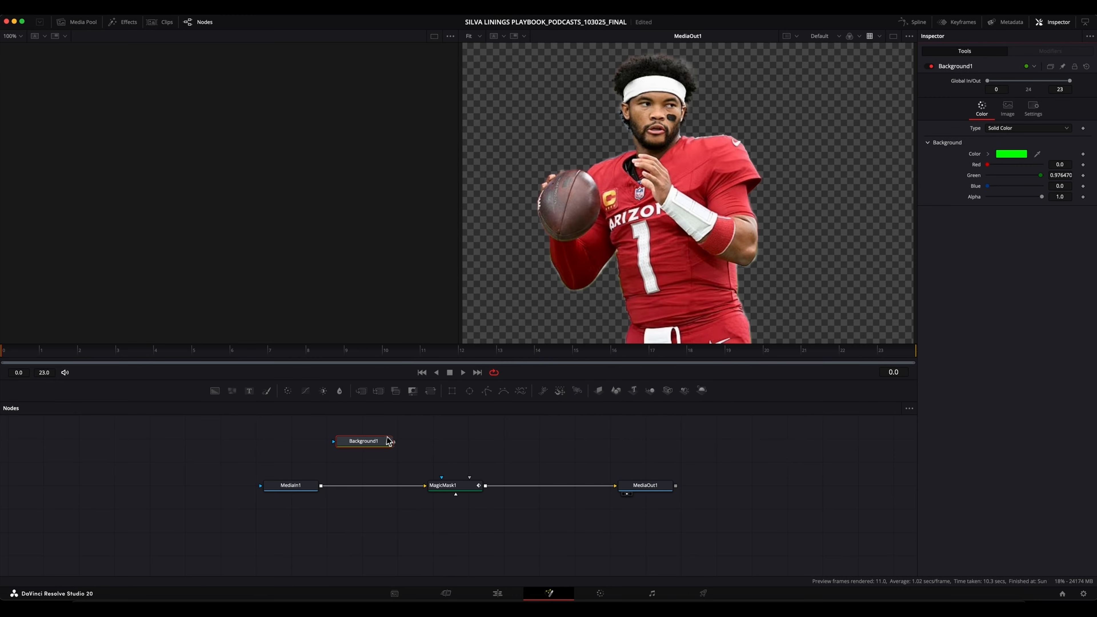
Show the Background1 node in the empty viewer and nudge the node slightly in the graph.
{"action": "left_click", "coordinate": [372, 444]}
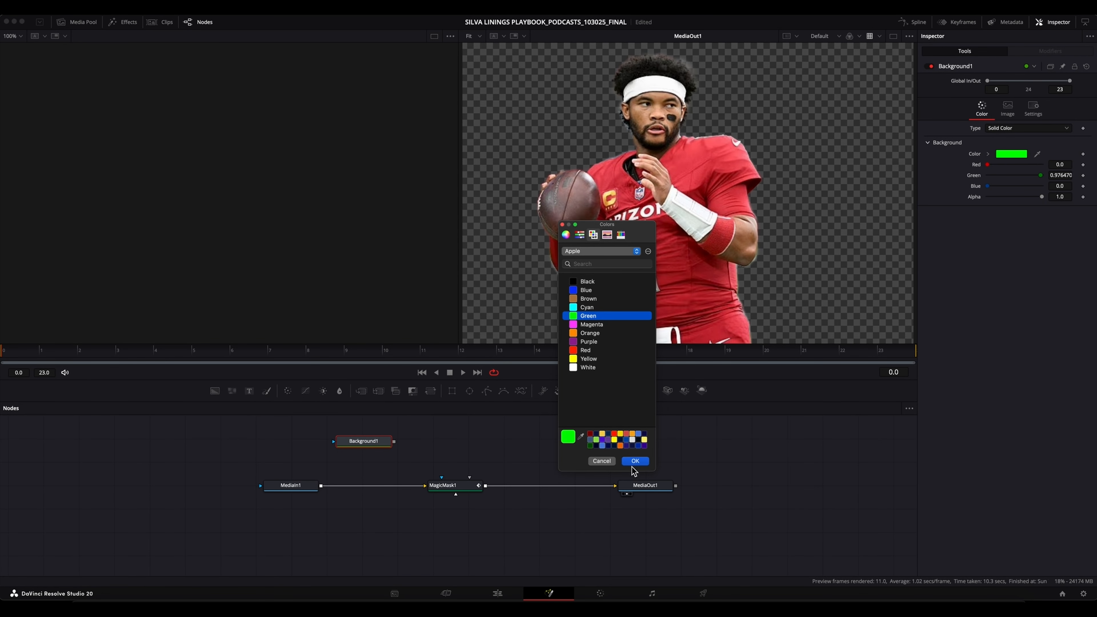
{"action": "left_click", "coordinate": [636, 458]}
{"action": "left_click_drag", "start_coordinate": [369, 440], "coordinate": [263, 211]}
{"action": "left_click_drag", "start_coordinate": [372, 446], "coordinate": [374, 449]}
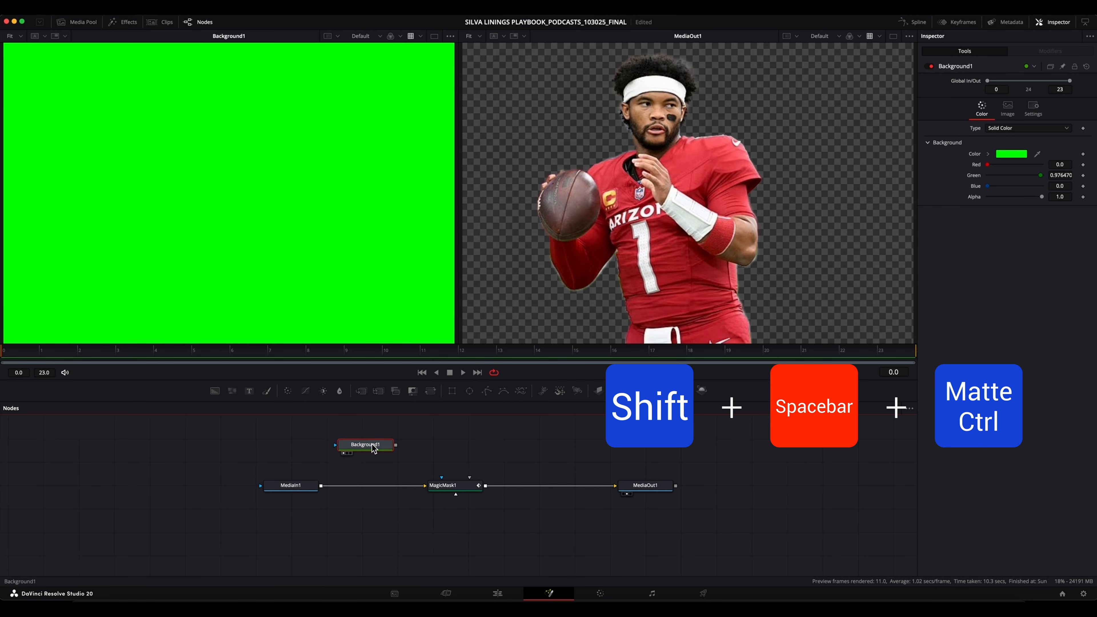
Add a Matte Control node connected to the output of Background1.
{"action": "key", "text": "shift+space"}
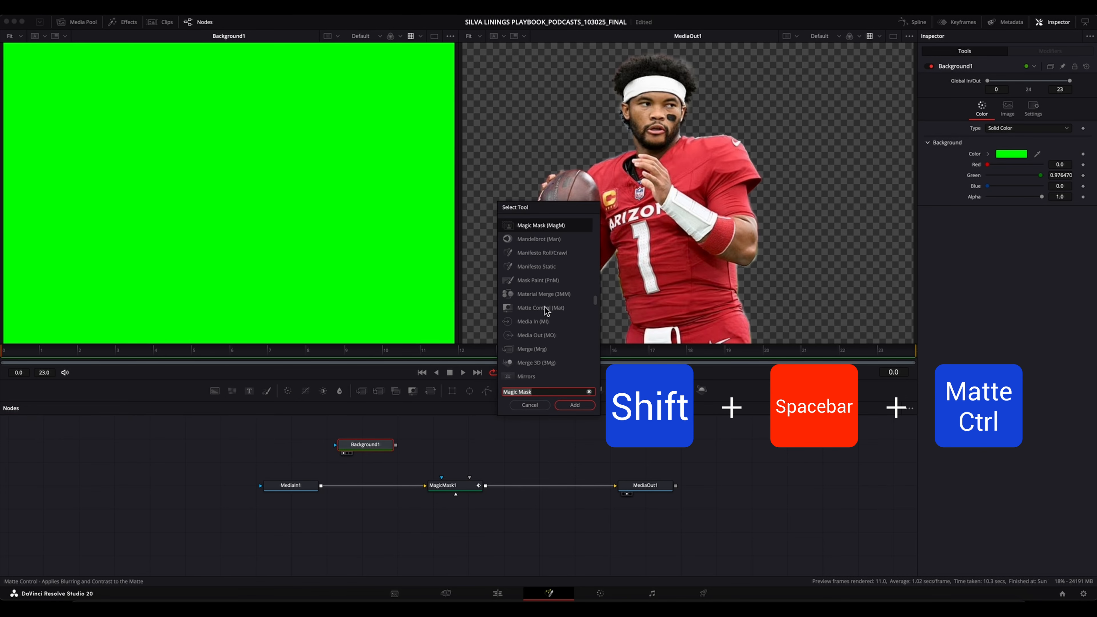
{"action": "type", "text": "Matte Control"}
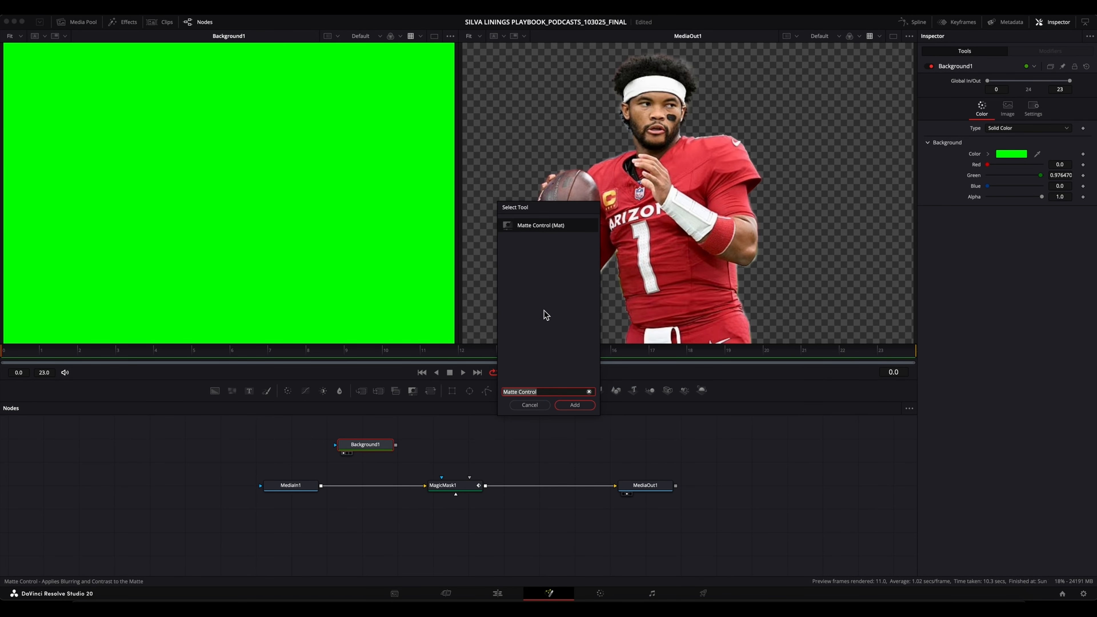
{"action": "left_click", "coordinate": [575, 405]}
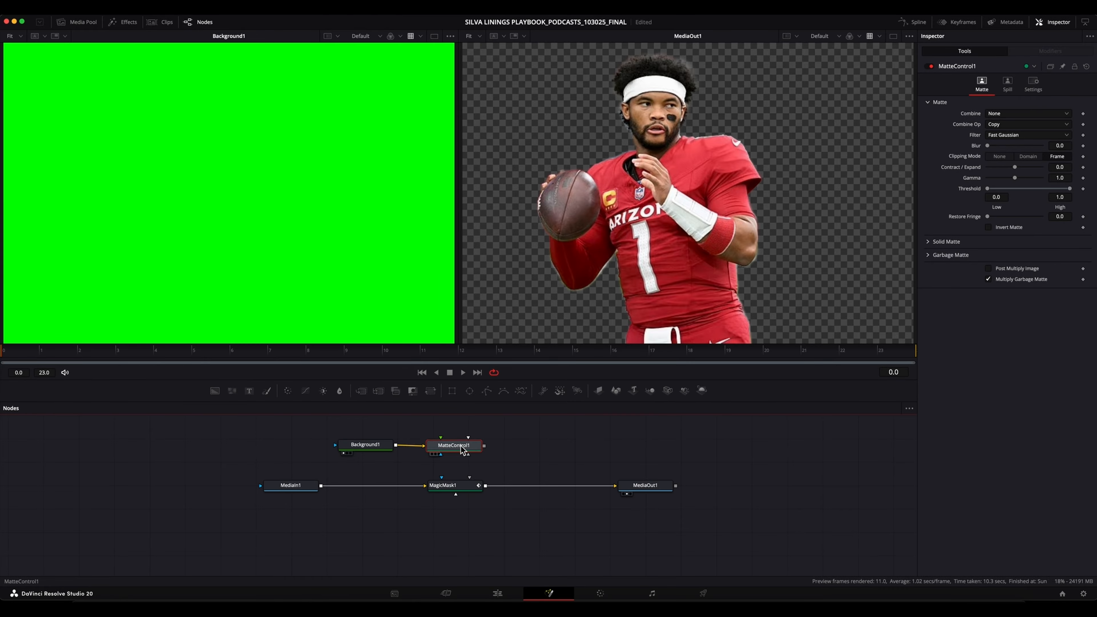
Feed the MagicMask1 output into MatteControl1's garbage matte input and show MatteControl1 in the viewer beside MediaOut1's.
{"action": "left_click_drag", "start_coordinate": [461, 449], "coordinate": [468, 449]}
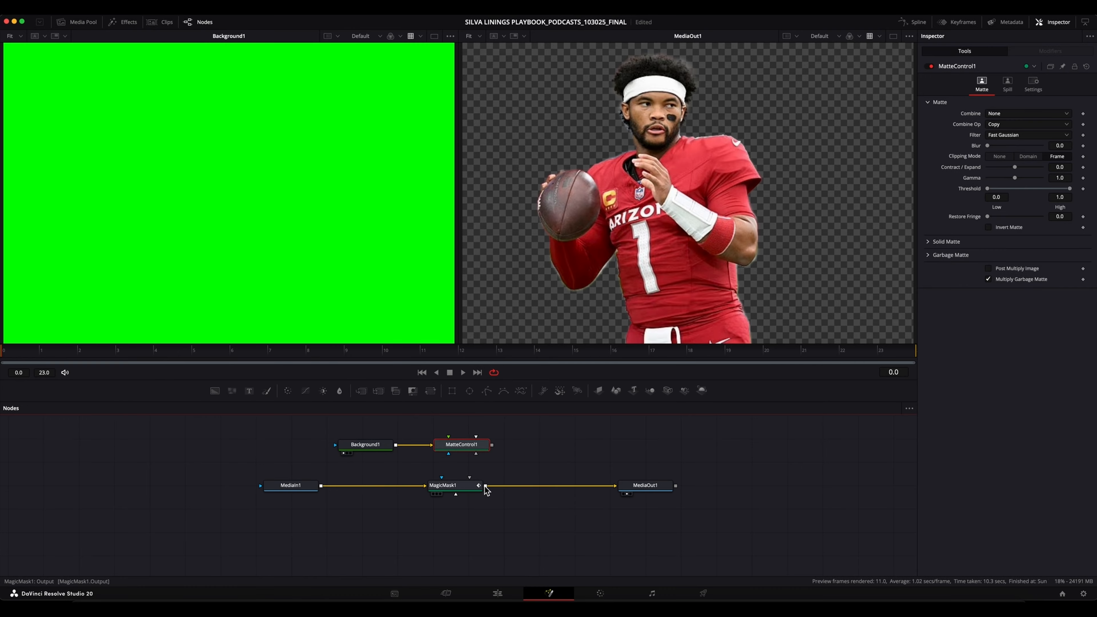
{"action": "left_click_drag", "start_coordinate": [484, 487], "coordinate": [477, 459]}
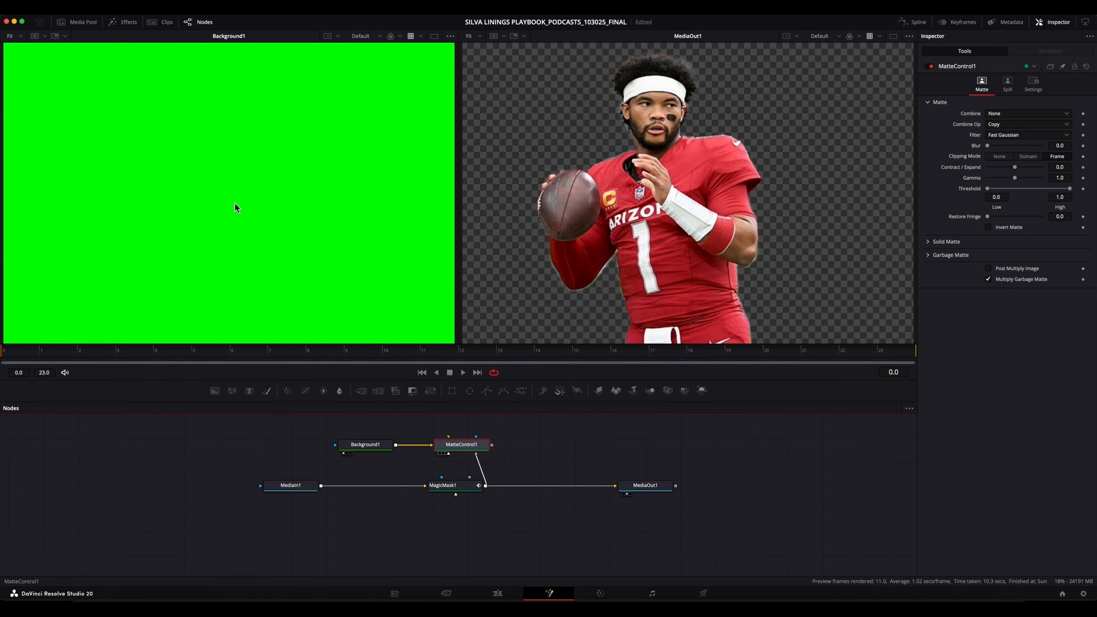
{"action": "key", "text": "1"}
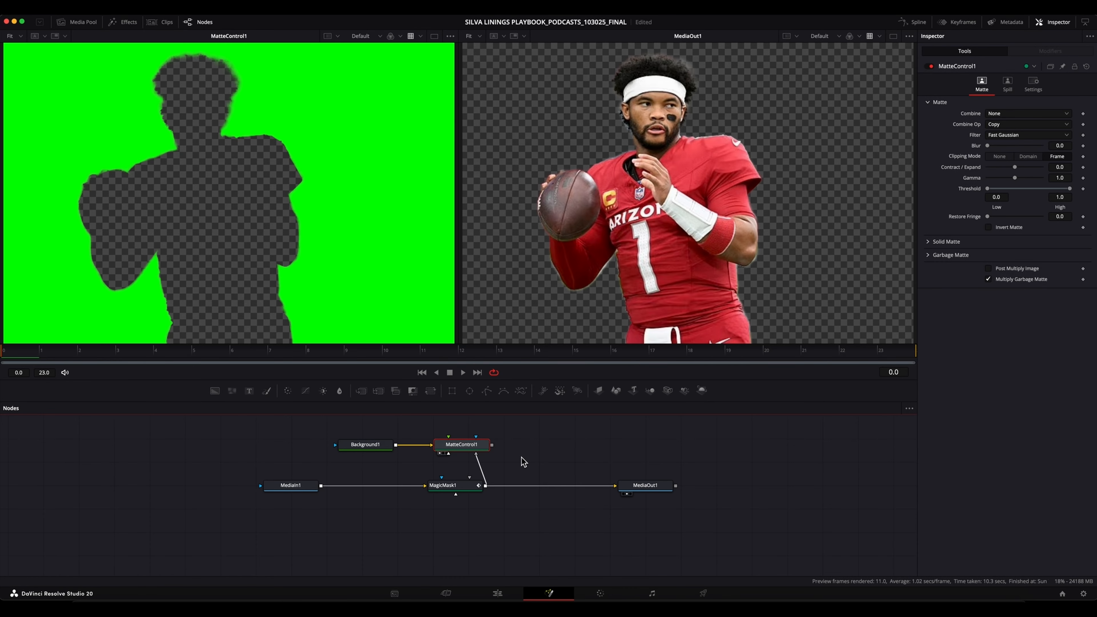
{"action": "left_click_drag", "start_coordinate": [481, 451], "coordinate": [475, 449]}
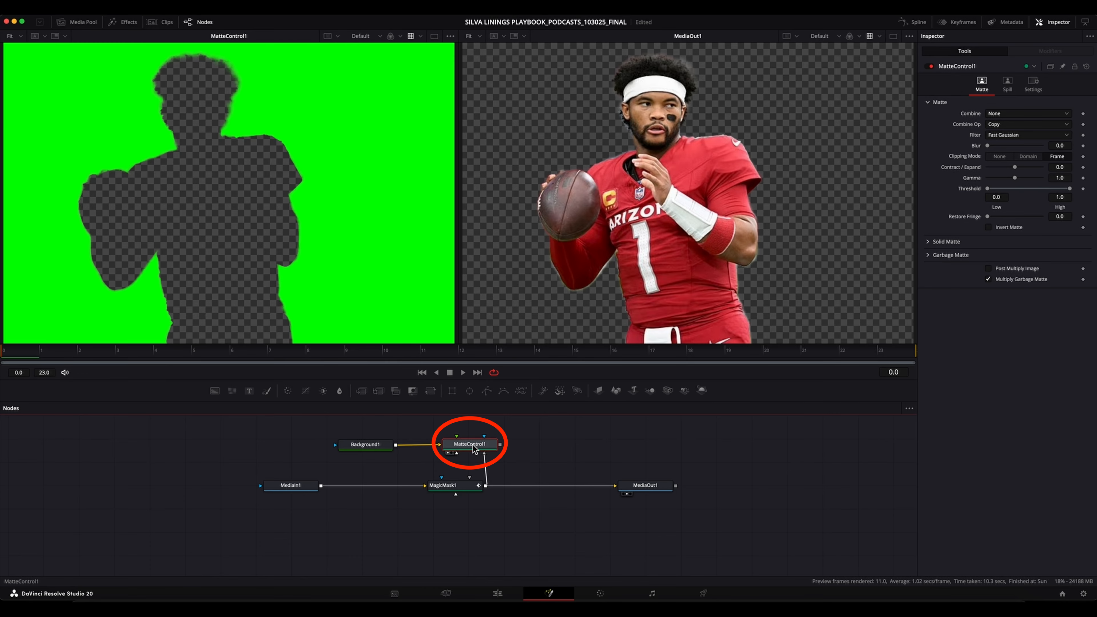
Add a Delta Keyer node connected to the output of MatteControl1, spaced slightly apart from it.
{"action": "left_click", "coordinate": [473, 445]}
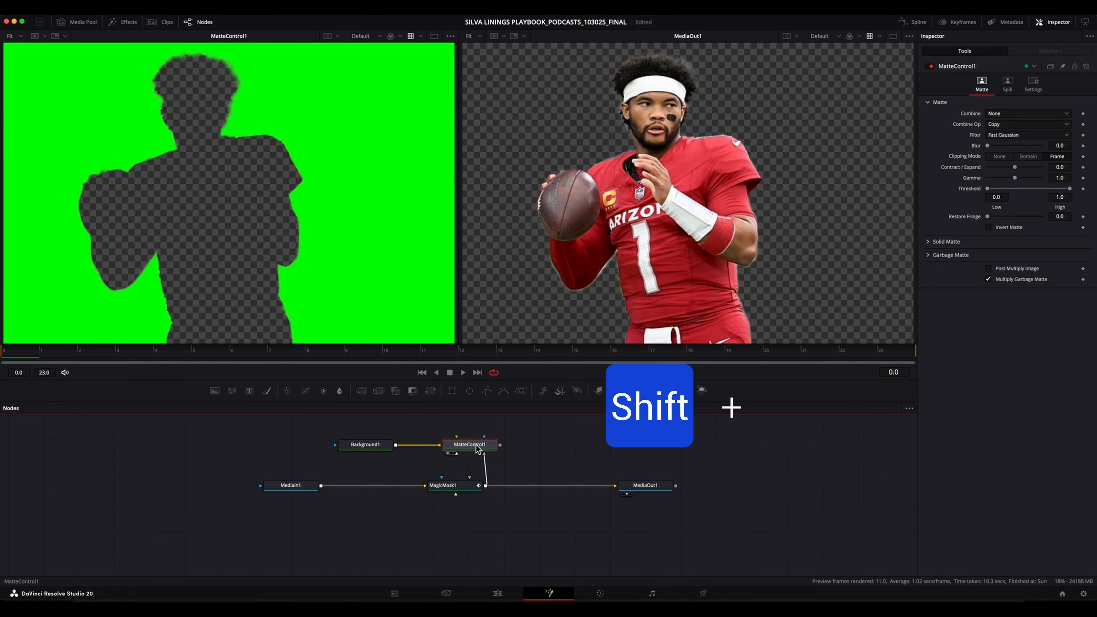
{"action": "left_click_drag", "start_coordinate": [476, 445], "coordinate": [479, 443]}
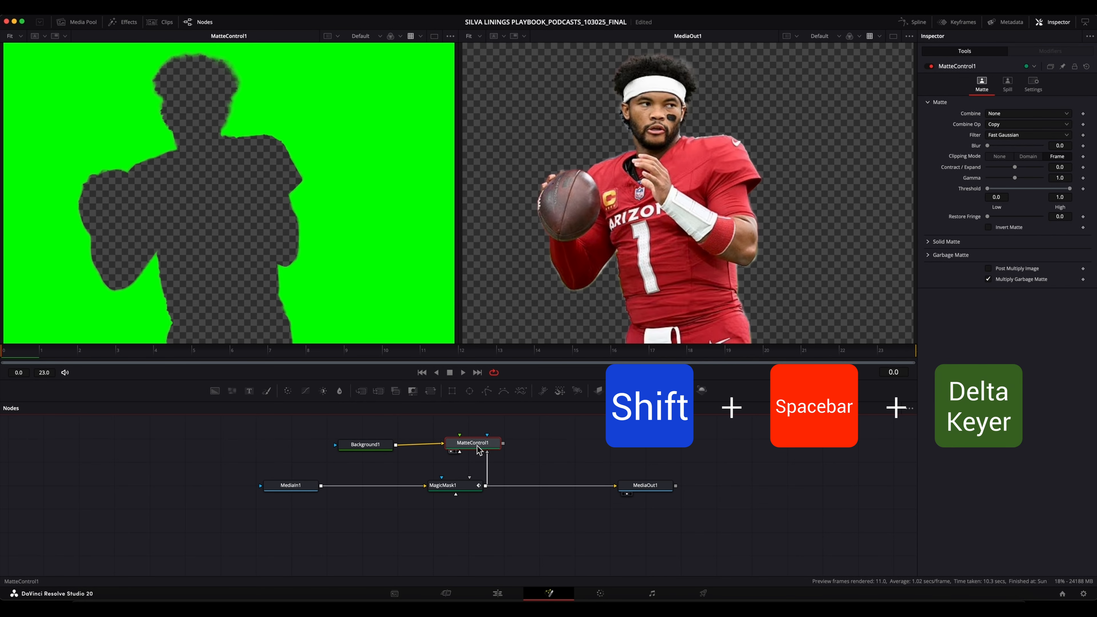
{"action": "key", "text": "shift+space"}
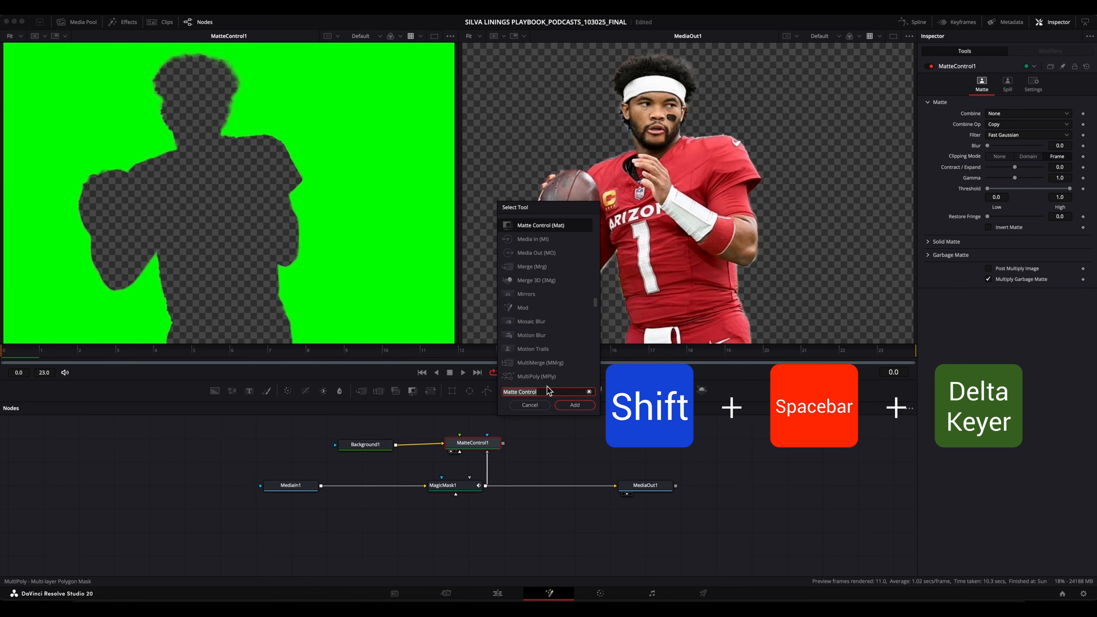
{"action": "type", "text": "DELTA"}
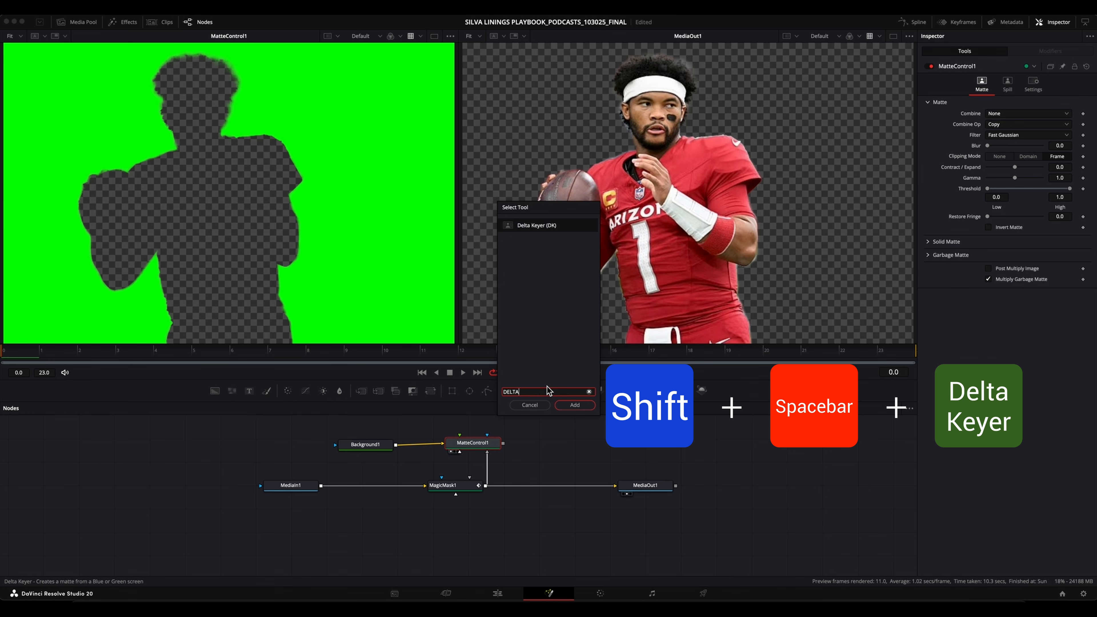
{"action": "type", "text": " KEYER"}
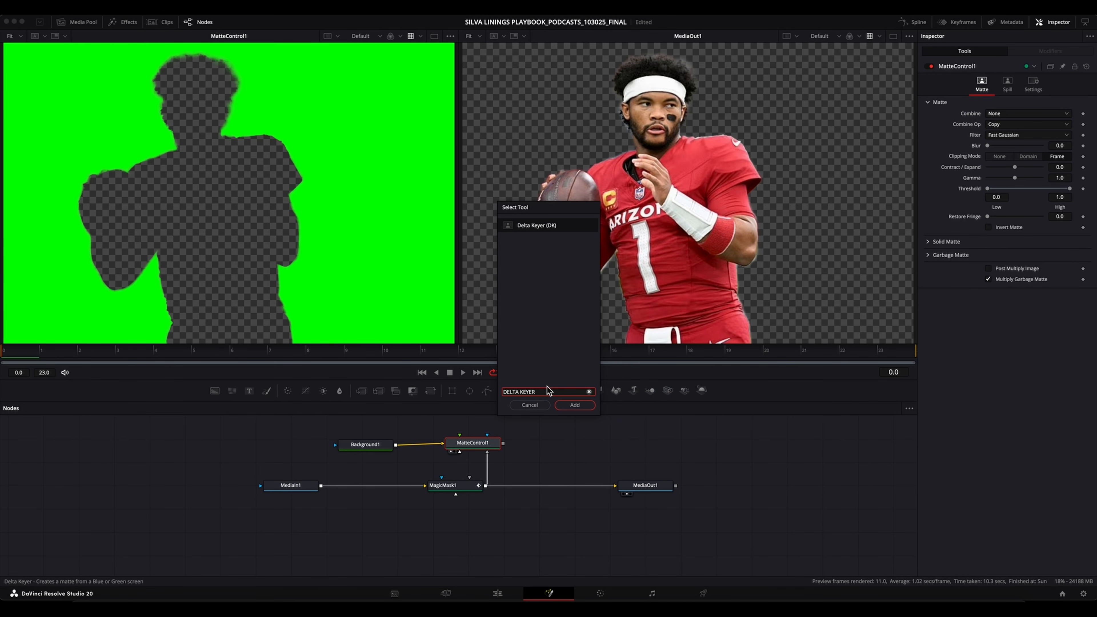
{"action": "key", "text": "Return"}
{"action": "left_click_drag", "start_coordinate": [541, 442], "coordinate": [559, 445]}
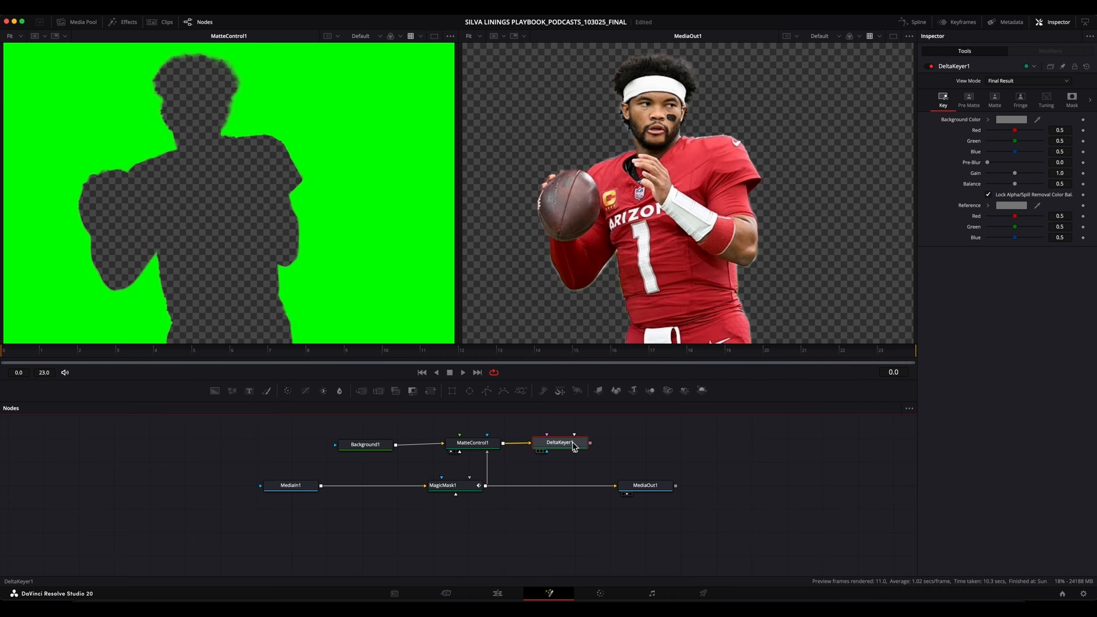
Show DeltaKeyer1 in the MatteControl1 viewer and sample the green area as its key Background Color.
{"action": "left_click", "coordinate": [272, 280]}
{"action": "key", "text": "1"}
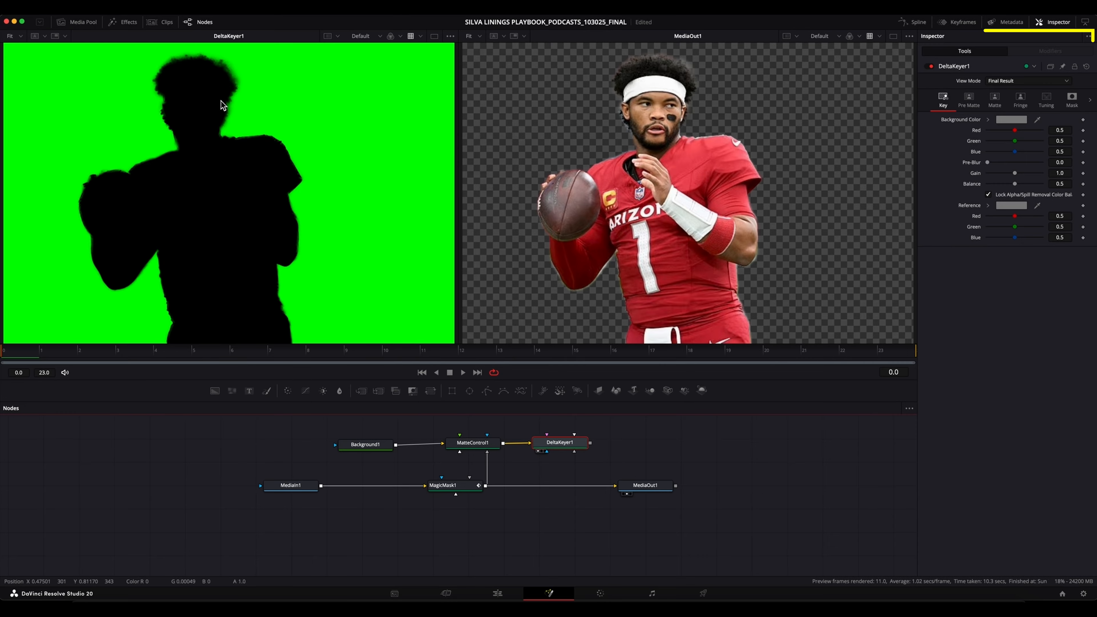
{"action": "mouse_move", "coordinate": [567, 444]}
{"action": "left_mouse_down"}
{"action": "mouse_move", "coordinate": [545, 442]}
{"action": "mouse_move", "coordinate": [575, 443]}
{"action": "left_mouse_up"}
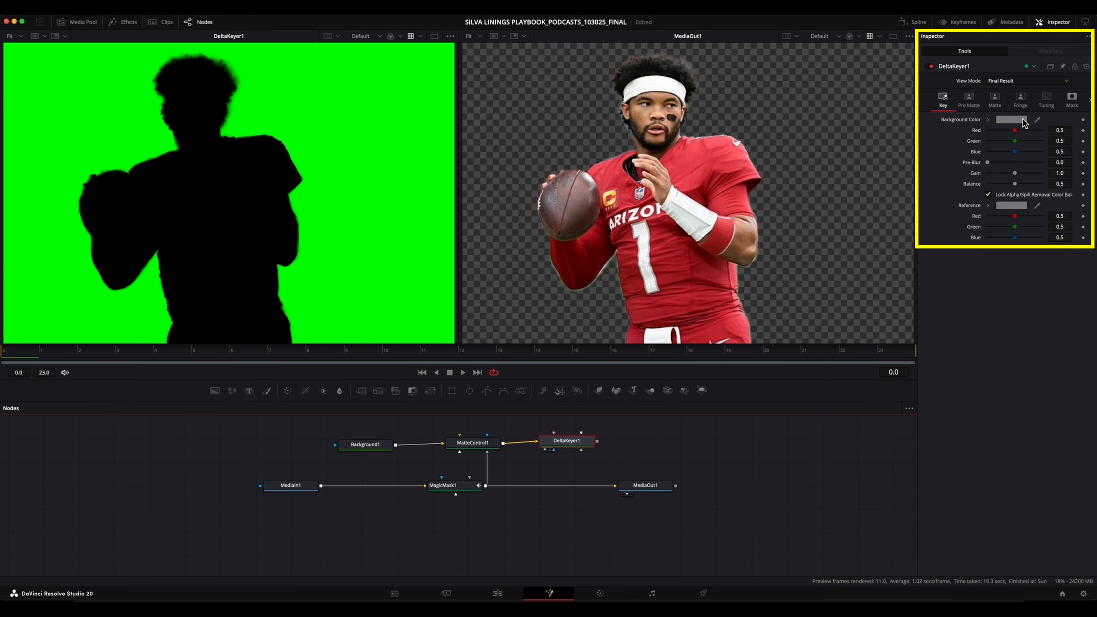
{"action": "left_click_drag", "start_coordinate": [1038, 123], "coordinate": [395, 149]}
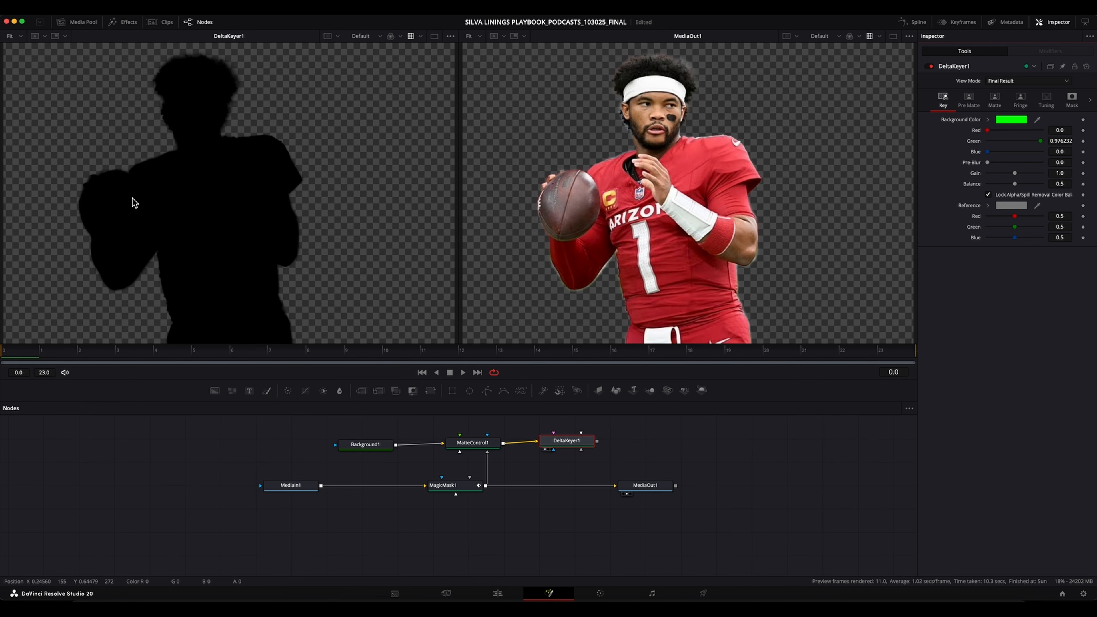
Set DeltaKeyer1's matte Erode/Dilate to 0.0075 to create an edge around the silhouette.
{"action": "left_click_drag", "start_coordinate": [573, 445], "coordinate": [577, 448]}
{"action": "left_click", "coordinate": [994, 100]}
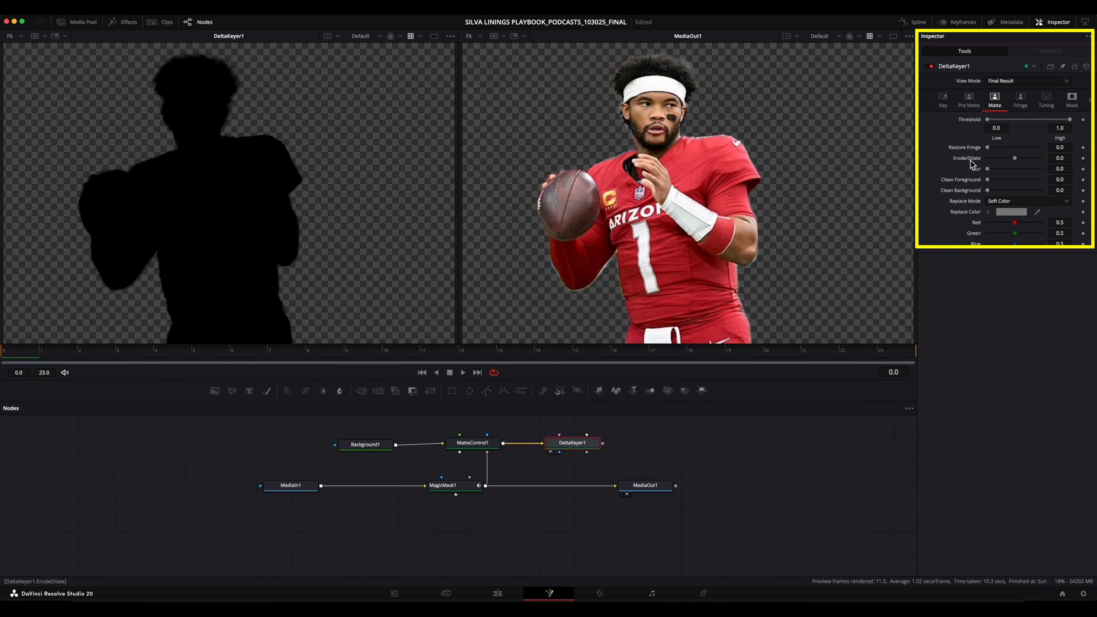
{"action": "left_click_drag", "start_coordinate": [1014, 160], "coordinate": [1025, 160]}
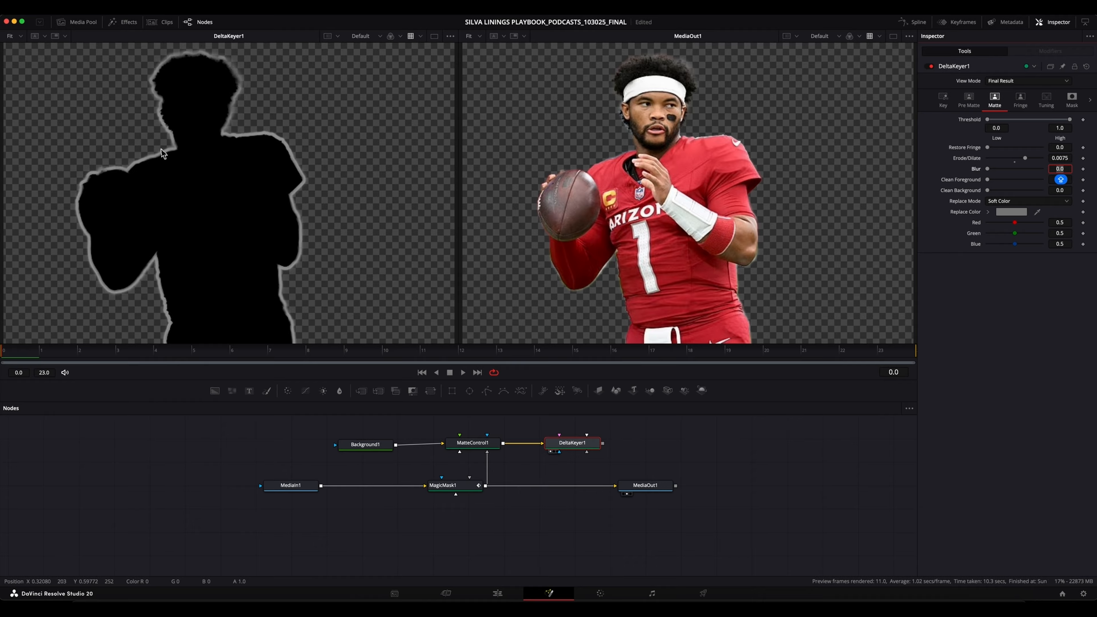
Set DeltaKeyer1's matte Replace Color to Orange from the Apple palette.
{"action": "left_click", "coordinate": [1012, 215]}
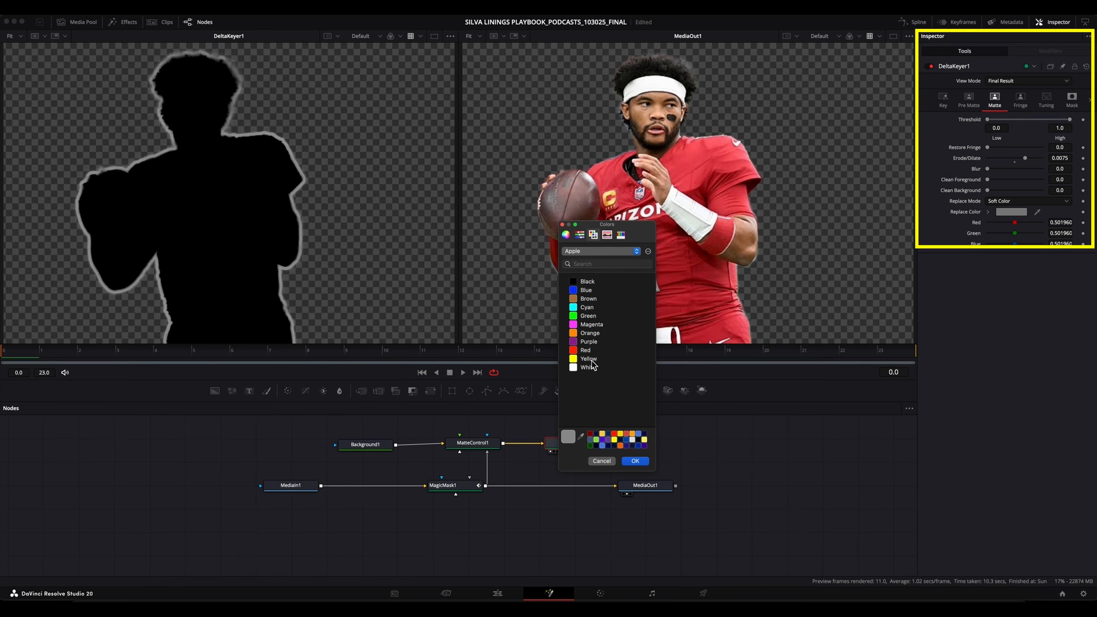
{"action": "left_click", "coordinate": [588, 335]}
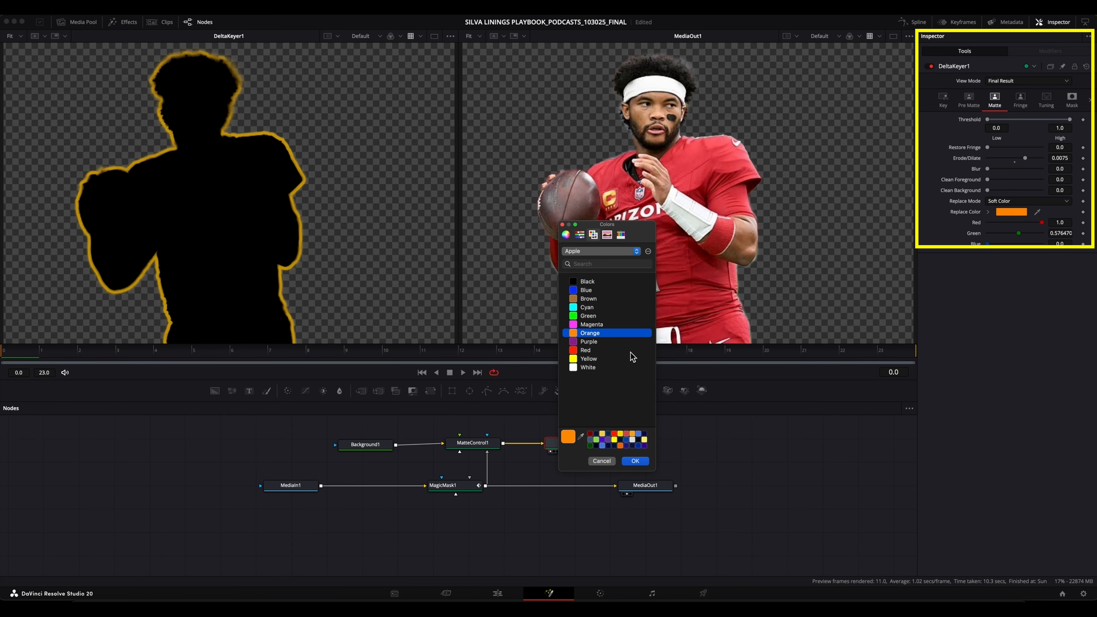
{"action": "left_click", "coordinate": [635, 462]}
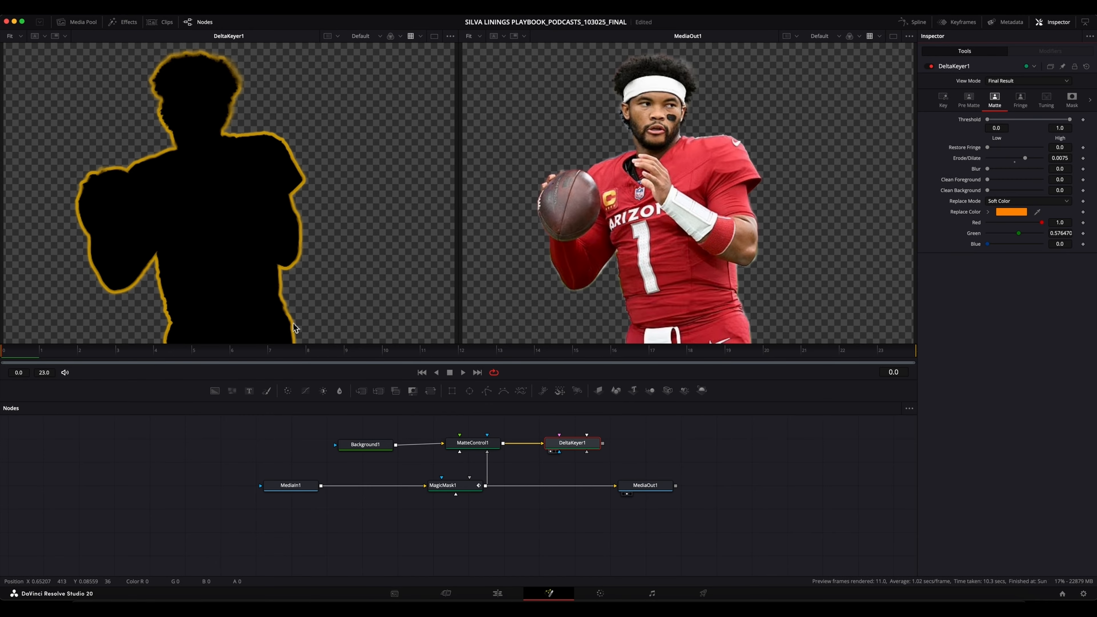
Save the project and merge DeltaKeyer1's output over the MagicMask1 output ahead of MediaOut1.
{"action": "key", "text": "super+s"}
{"action": "left_click", "coordinate": [603, 444]}
{"action": "left_click_drag", "start_coordinate": [603, 444], "coordinate": [486, 487]}
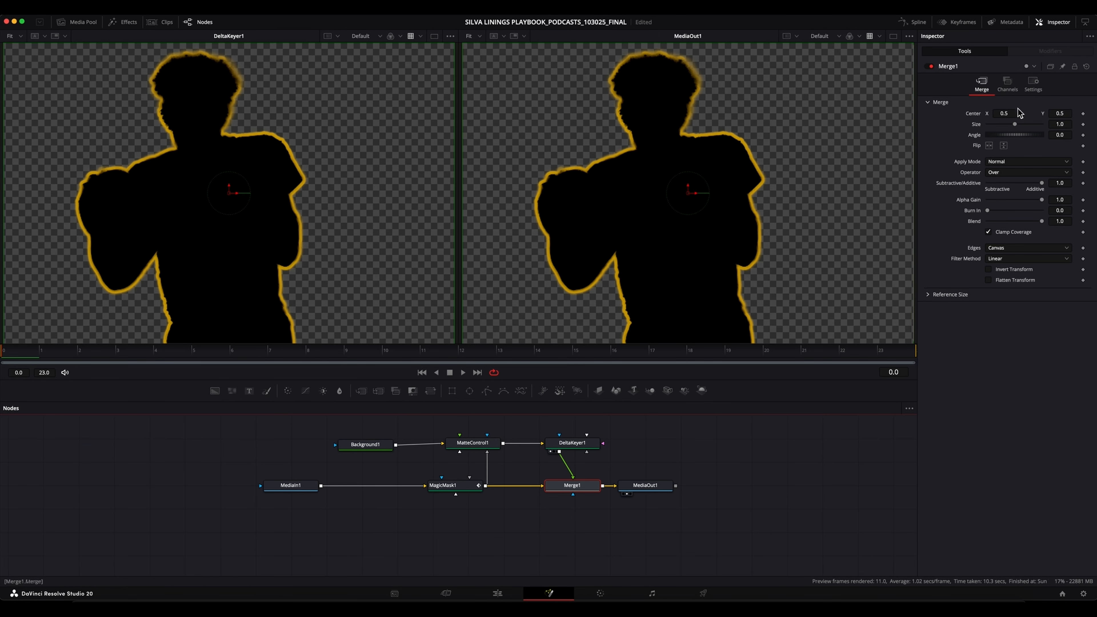
Set DeltaKeyer1's Solid Source Alpha to Subtract in its mask settings.
{"action": "left_click", "coordinate": [570, 445]}
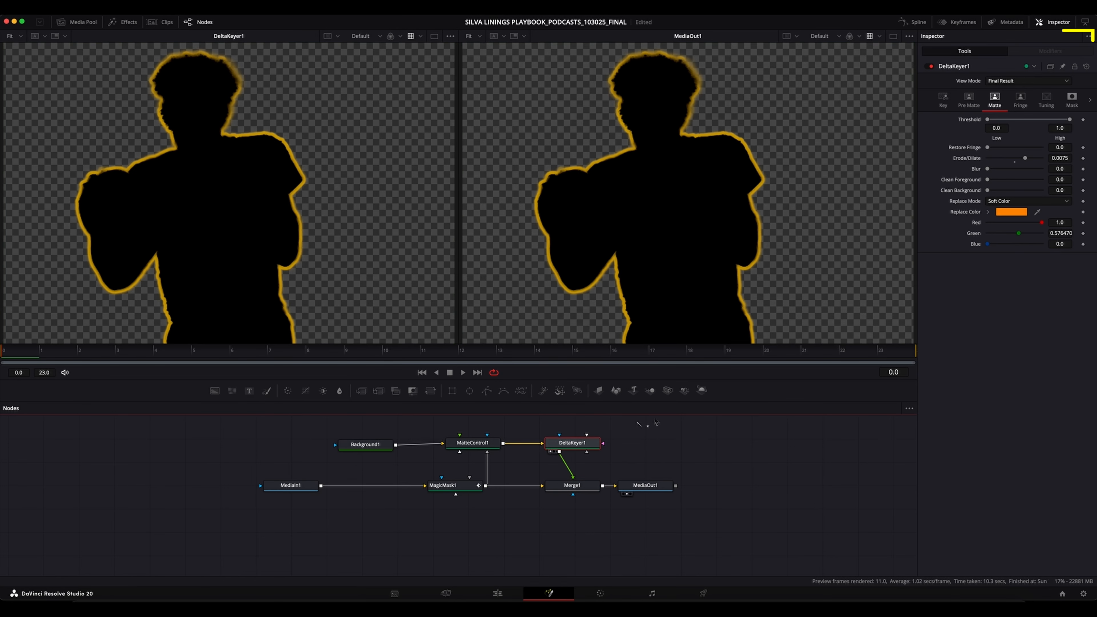
{"action": "left_click", "coordinate": [1072, 100]}
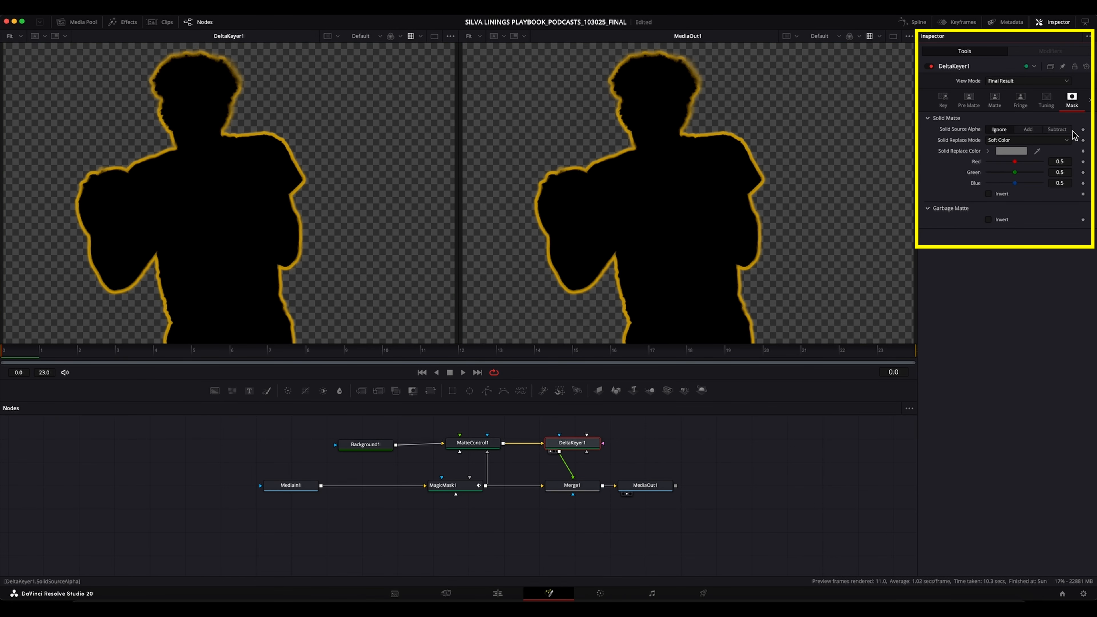
{"action": "left_click", "coordinate": [1057, 131]}
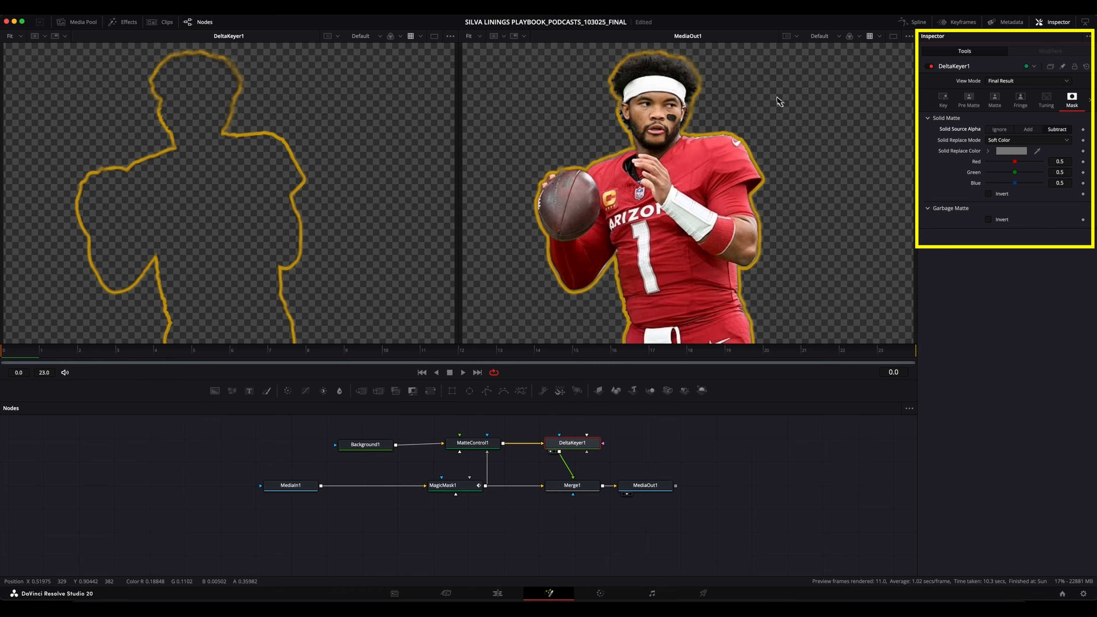
Set DeltaKeyer1's matte Replace Mode to Hard Color and try adjusting its Blur.
{"action": "left_click", "coordinate": [995, 101]}
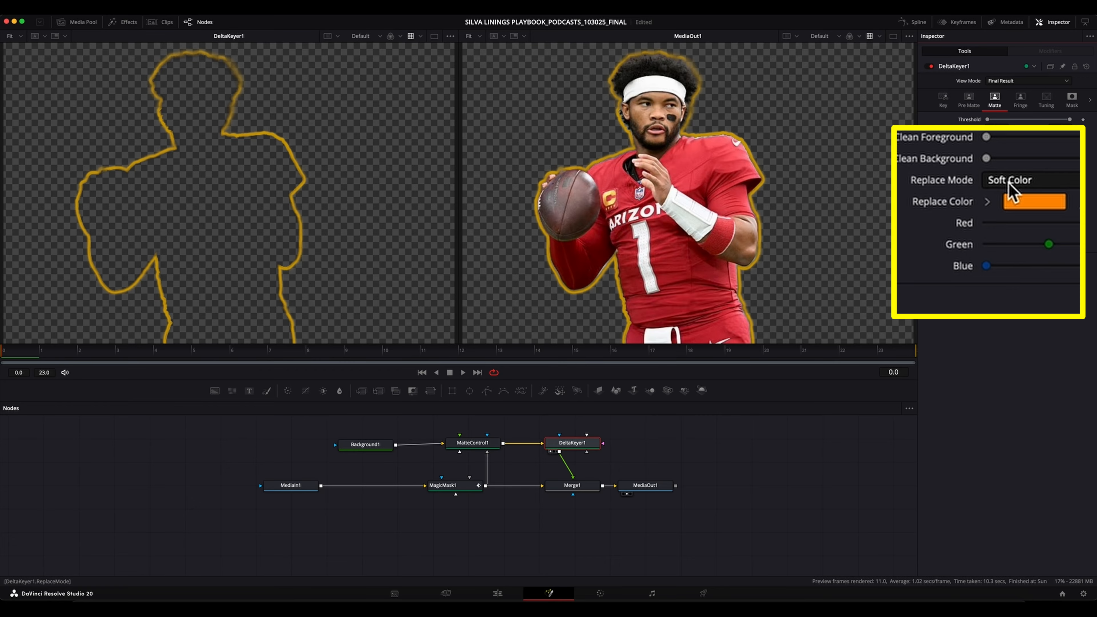
{"action": "left_click", "coordinate": [1000, 190]}
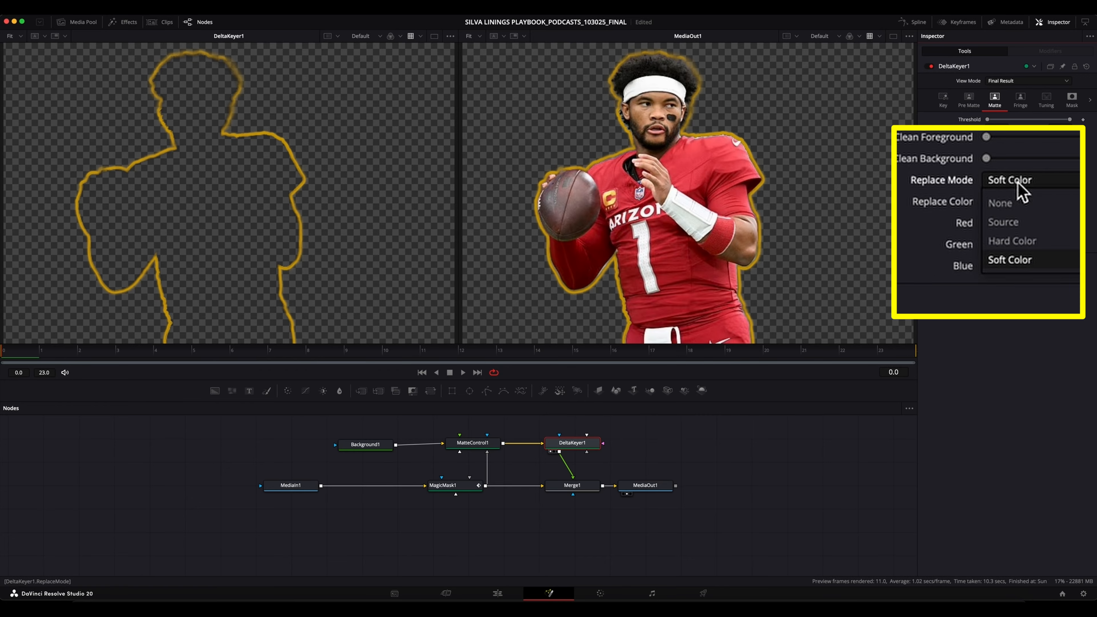
{"action": "left_click", "coordinate": [1028, 232]}
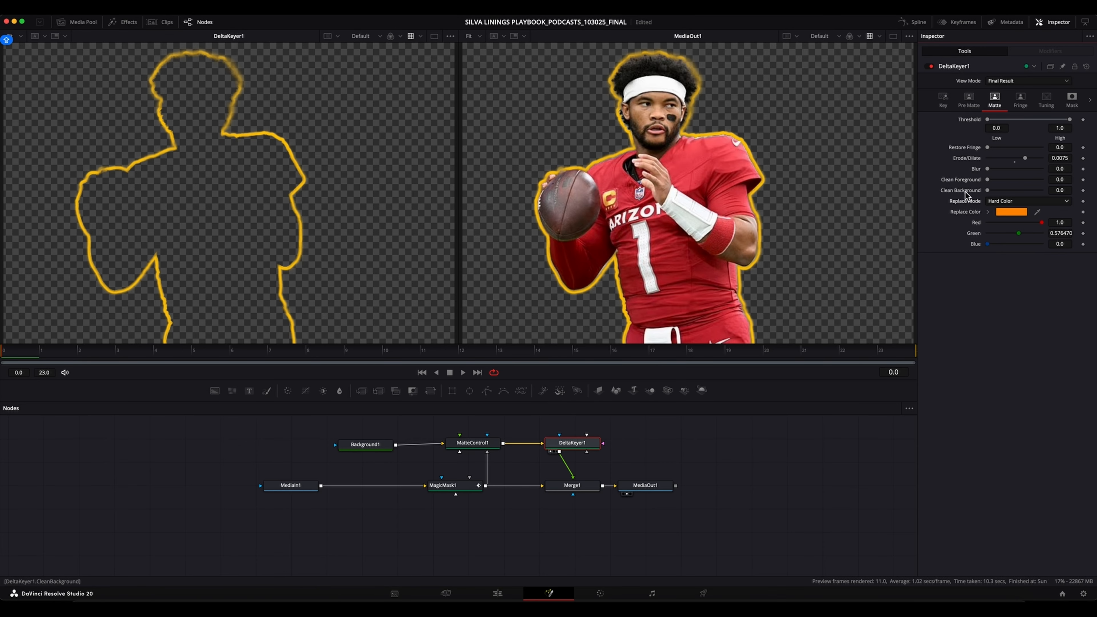
{"action": "mouse_move", "coordinate": [988, 170]}
{"action": "left_mouse_down"}
{"action": "mouse_move", "coordinate": [1014, 172]}
{"action": "mouse_move", "coordinate": [969, 179]}
{"action": "left_mouse_up"}
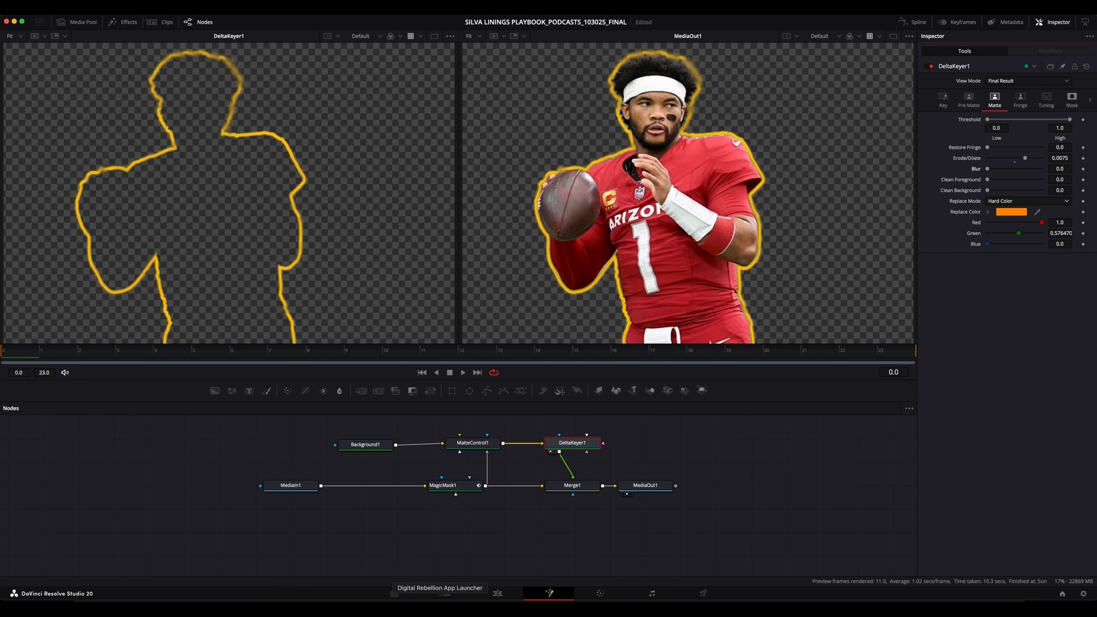
Return to the Edit page and move the Kyler Murray photo clip from V3 up to V8.
{"action": "left_click", "coordinate": [497, 594]}
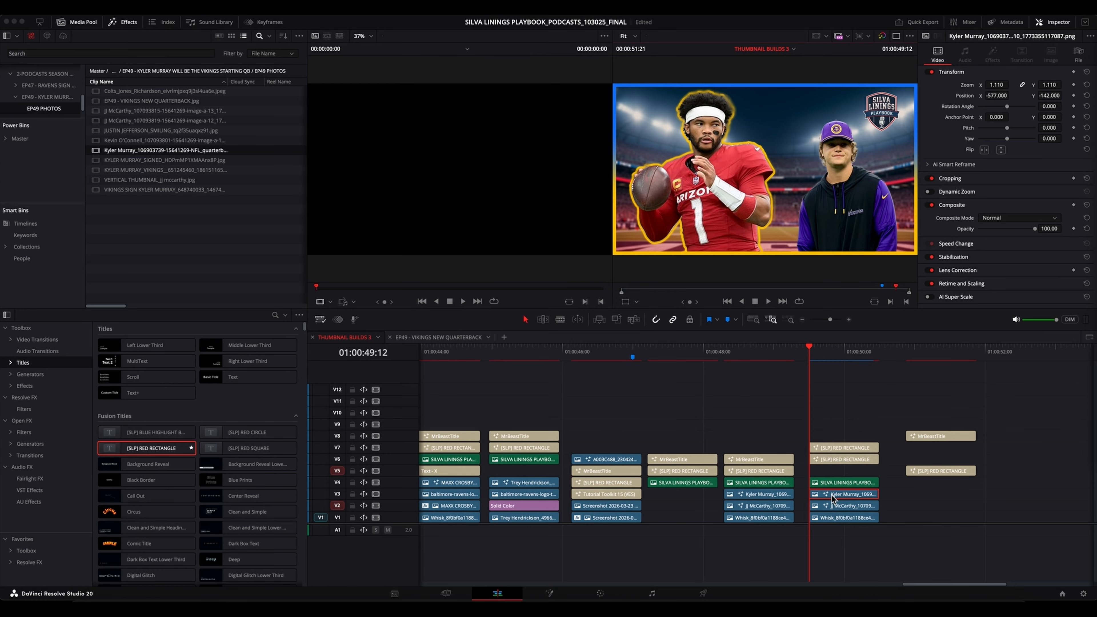
{"action": "left_click_drag", "start_coordinate": [831, 496], "coordinate": [825, 449]}
{"action": "left_click_drag", "start_coordinate": [807, 414], "coordinate": [805, 397]}
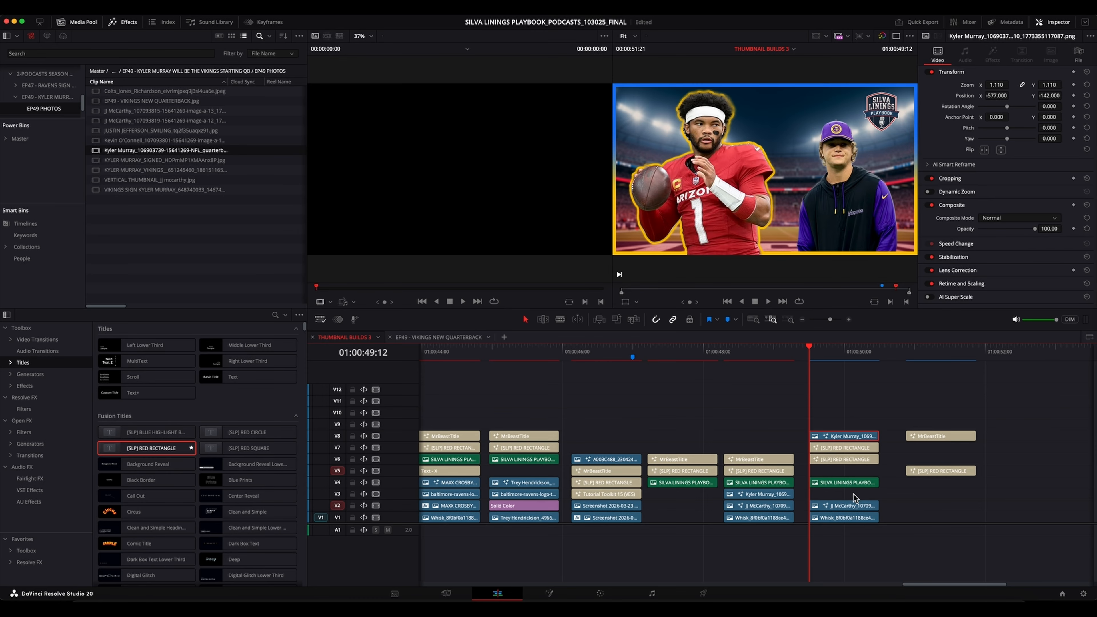
Open the JJ McCarthy photo clip on V2 in the Fusion page.
{"action": "left_click", "coordinate": [840, 509]}
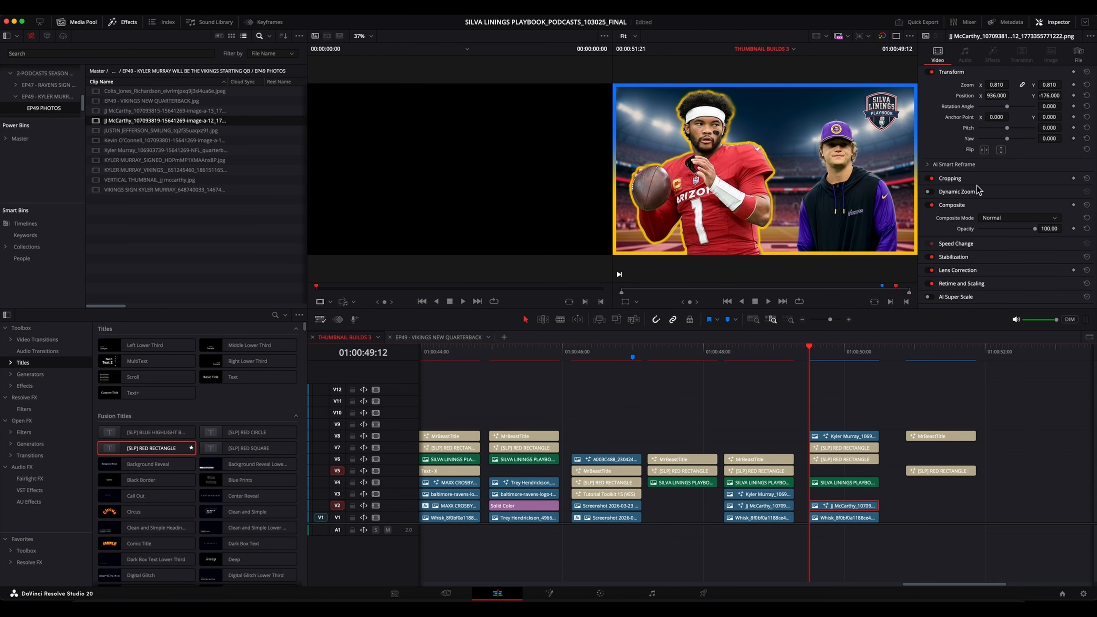
{"action": "right_click", "coordinate": [849, 510]}
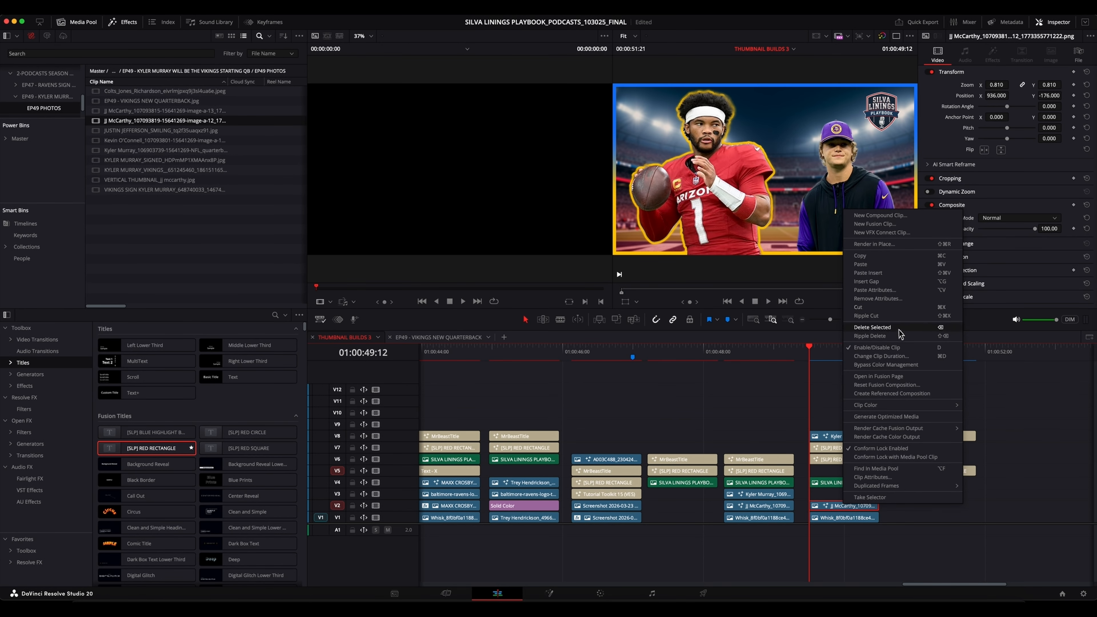
{"action": "left_click", "coordinate": [909, 376]}
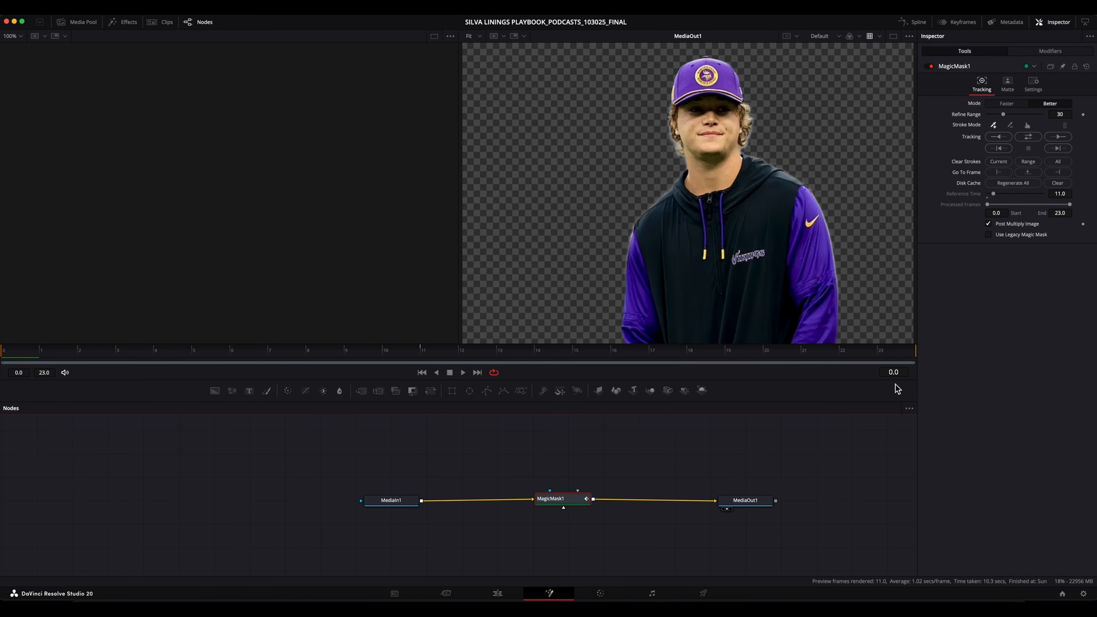
Nudge MediaIn1 slightly and add a Background node above the MediaIn1–MagicMask1 chain.
{"action": "left_click", "coordinate": [557, 502]}
{"action": "left_click", "coordinate": [414, 468]}
{"action": "left_click_drag", "start_coordinate": [404, 502], "coordinate": [404, 501]}
{"action": "left_click_drag", "start_coordinate": [214, 391], "coordinate": [441, 451]}
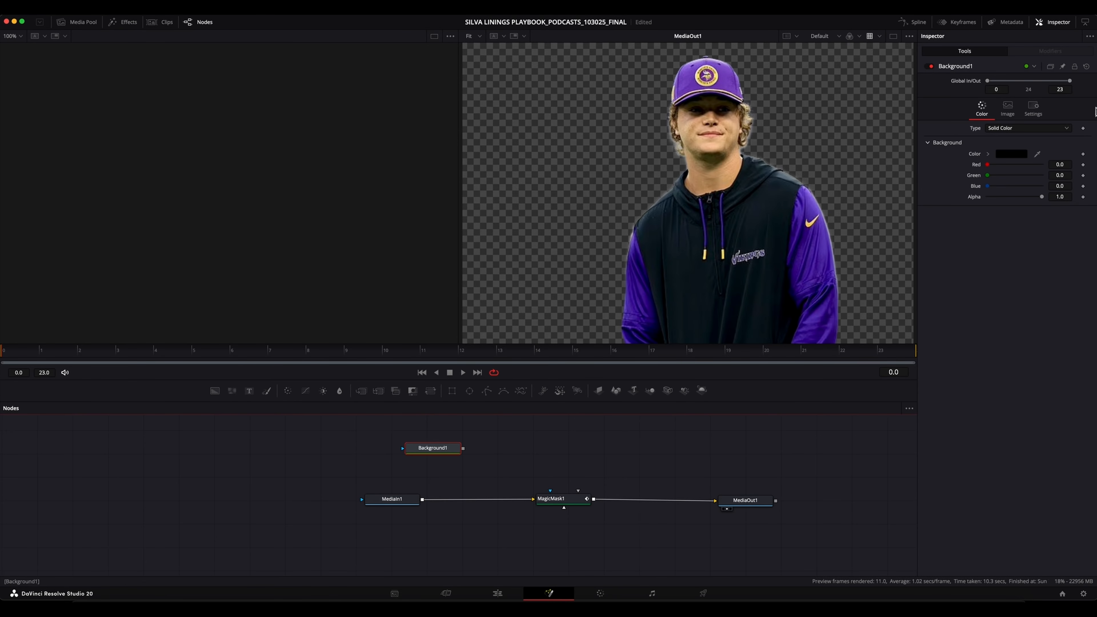
Set Background1's solid colour to Green from the Apple palette, then show it in the empty viewer and nudge the node slightly.
{"action": "left_click", "coordinate": [1011, 154]}
{"action": "left_click", "coordinate": [605, 315]}
{"action": "left_click", "coordinate": [634, 461]}
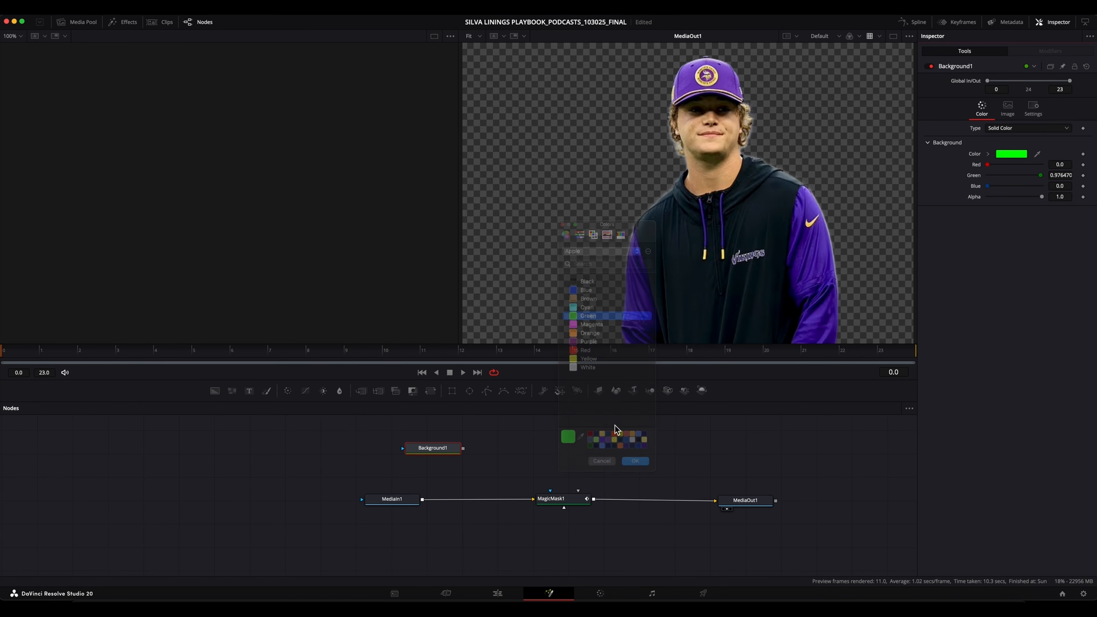
{"action": "left_click_drag", "start_coordinate": [432, 449], "coordinate": [276, 246]}
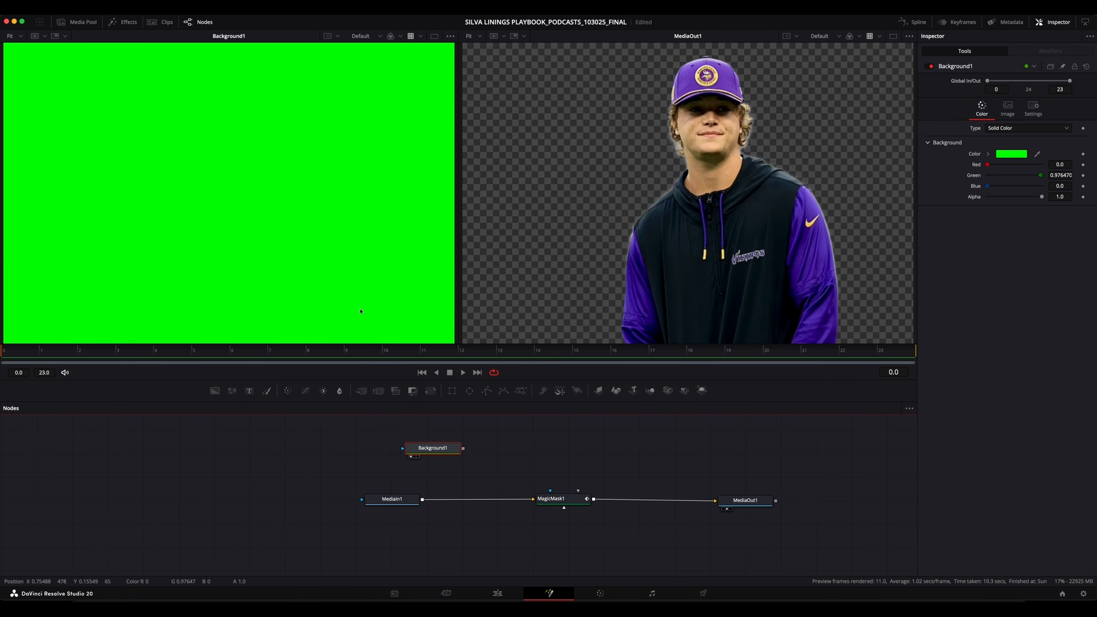
{"action": "left_click_drag", "start_coordinate": [446, 451], "coordinate": [454, 453]}
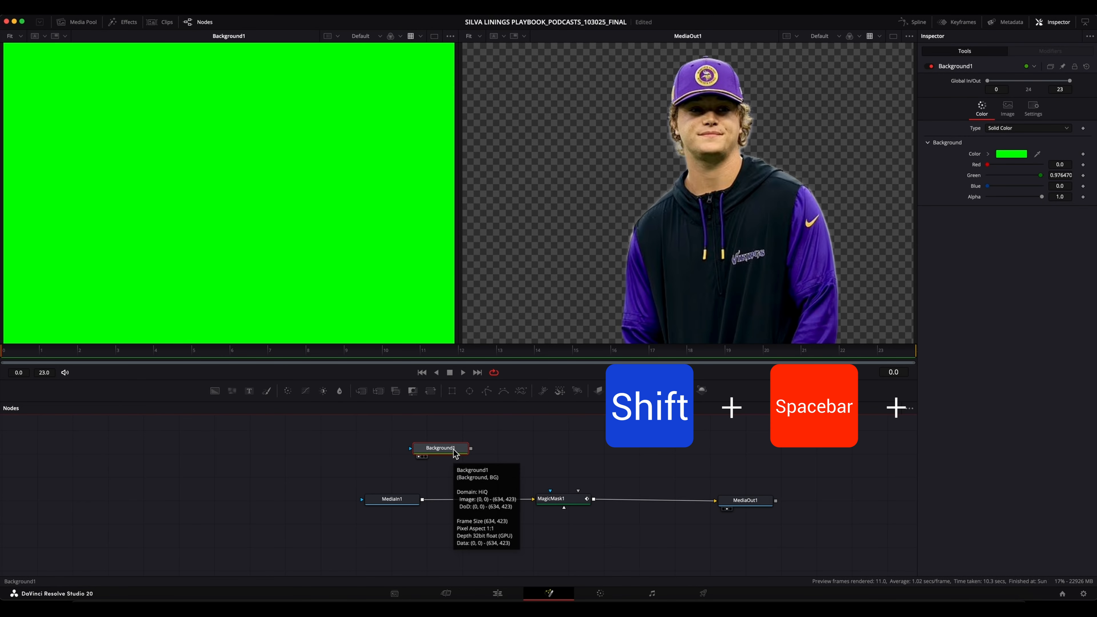
Add a Matte Control node after Background1, space it out, and connect MagicMask1's output to it as the garbage matte.
{"action": "key", "text": "shift+space"}
{"action": "type", "text": "DELTA KEYER"}
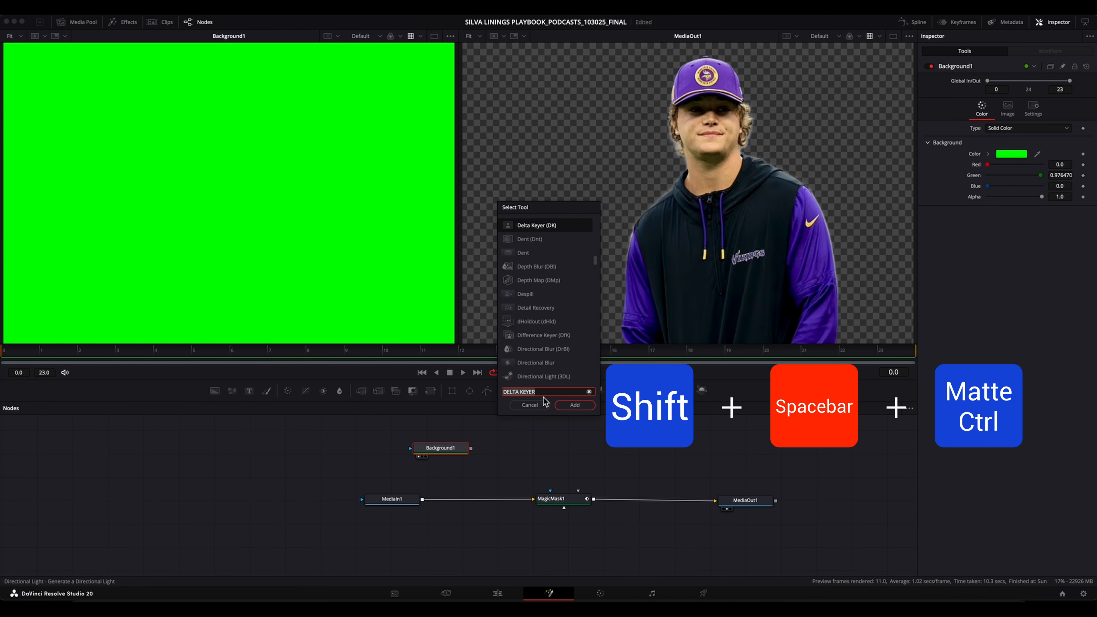
{"action": "type", "text": "MATT"}
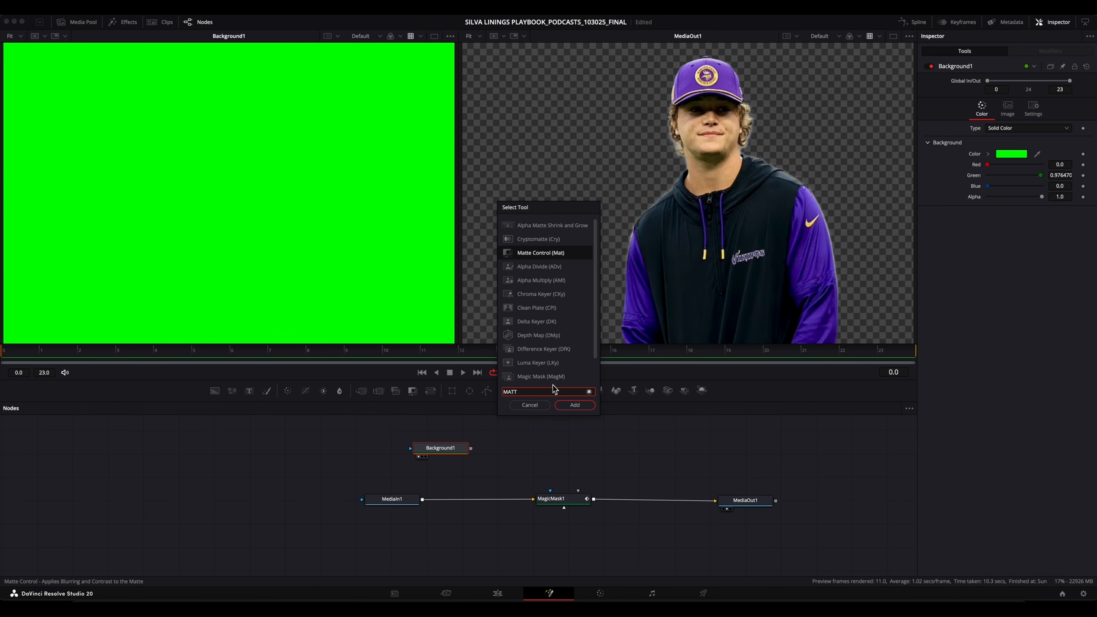
{"action": "left_click", "coordinate": [557, 256]}
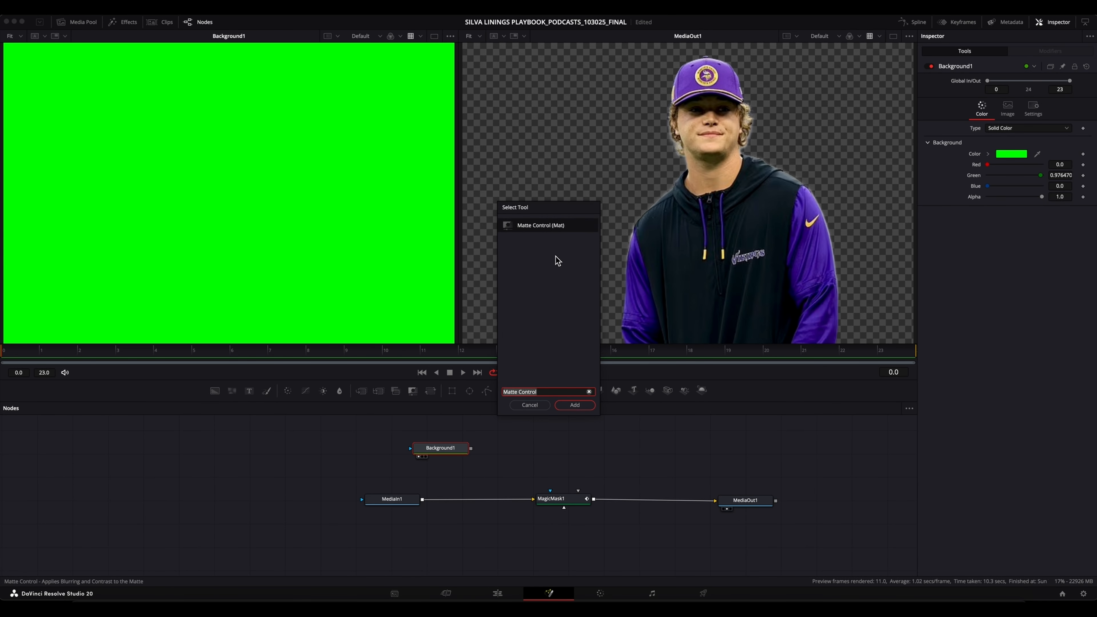
{"action": "left_click", "coordinate": [569, 402]}
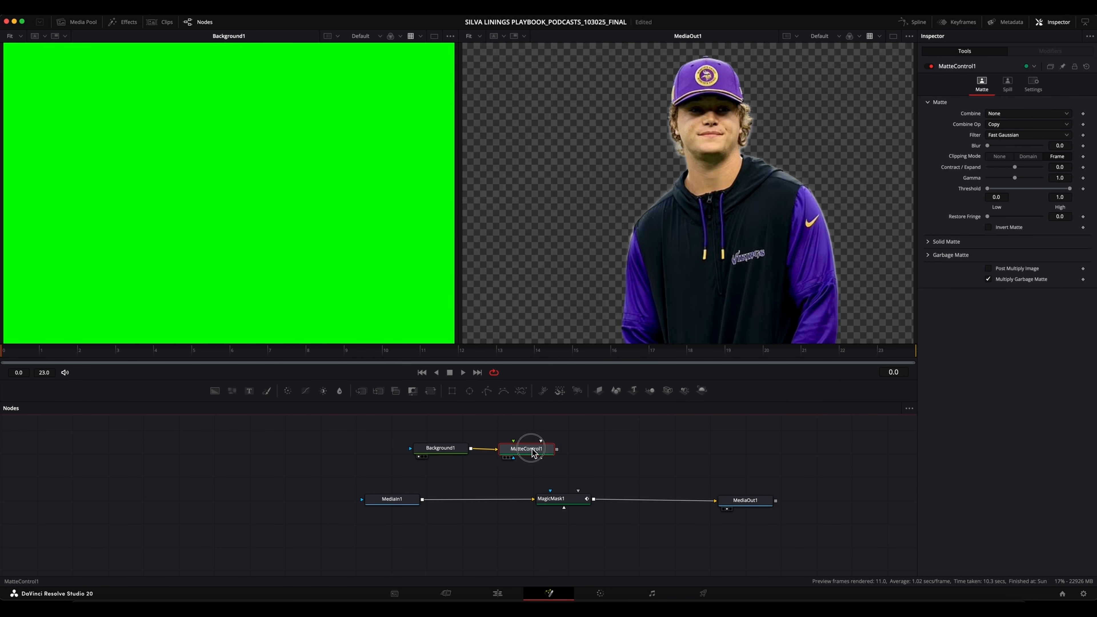
{"action": "left_click_drag", "start_coordinate": [539, 451], "coordinate": [563, 451]}
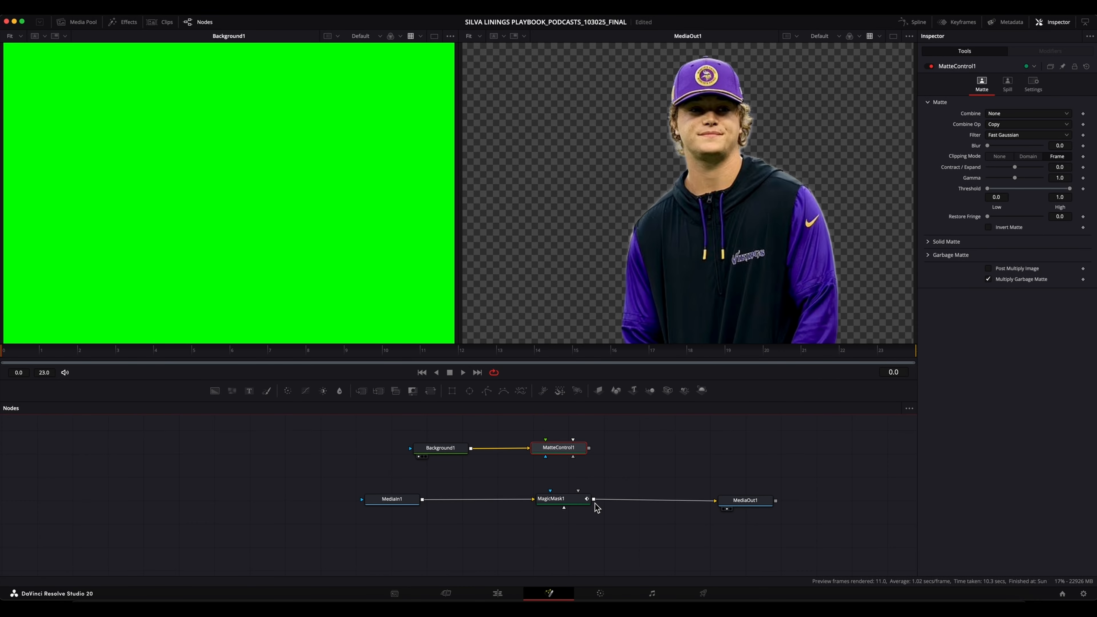
{"action": "left_click_drag", "start_coordinate": [595, 500], "coordinate": [213, 172]}
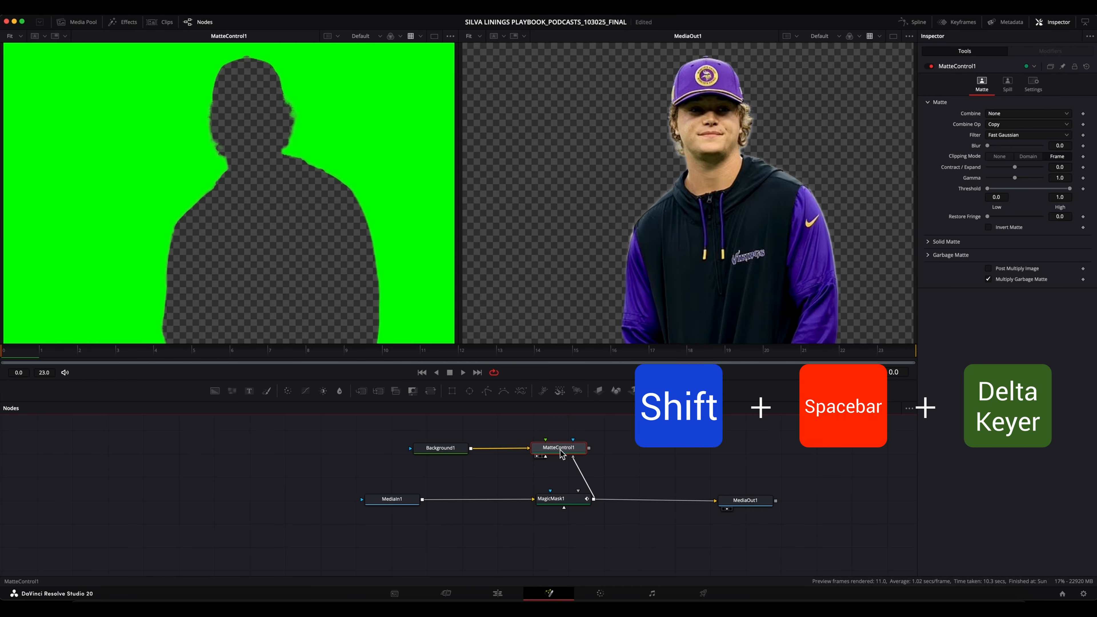
Add a Delta Keyer node after MatteControl1 and space it away from that node.
{"action": "key", "text": "shift+space"}
{"action": "type", "text": "D"}
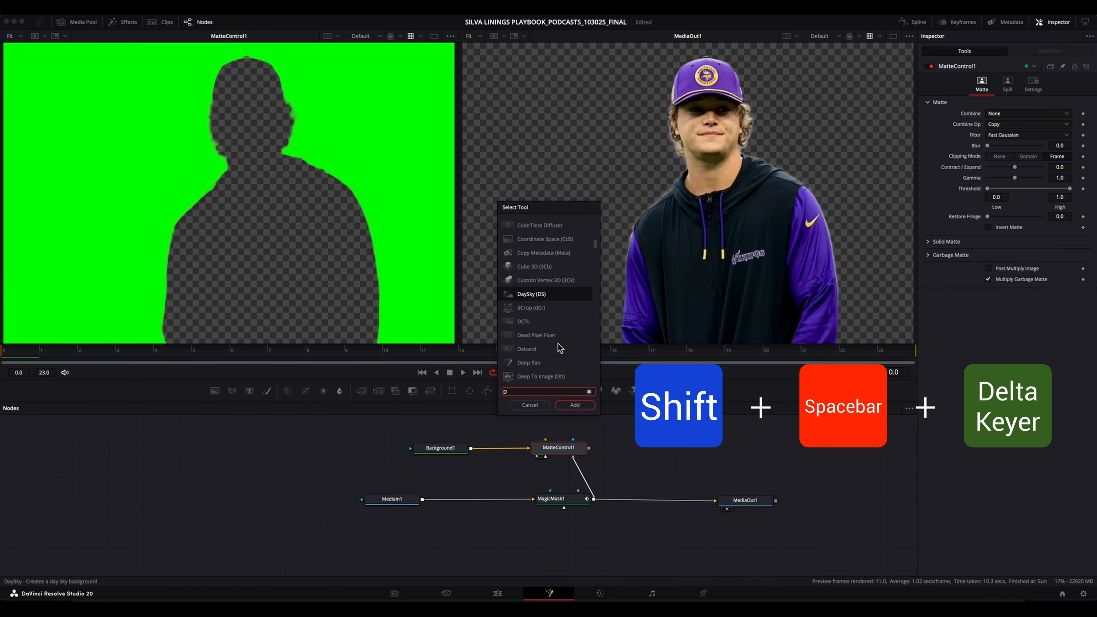
{"action": "type", "text": "ELTA"}
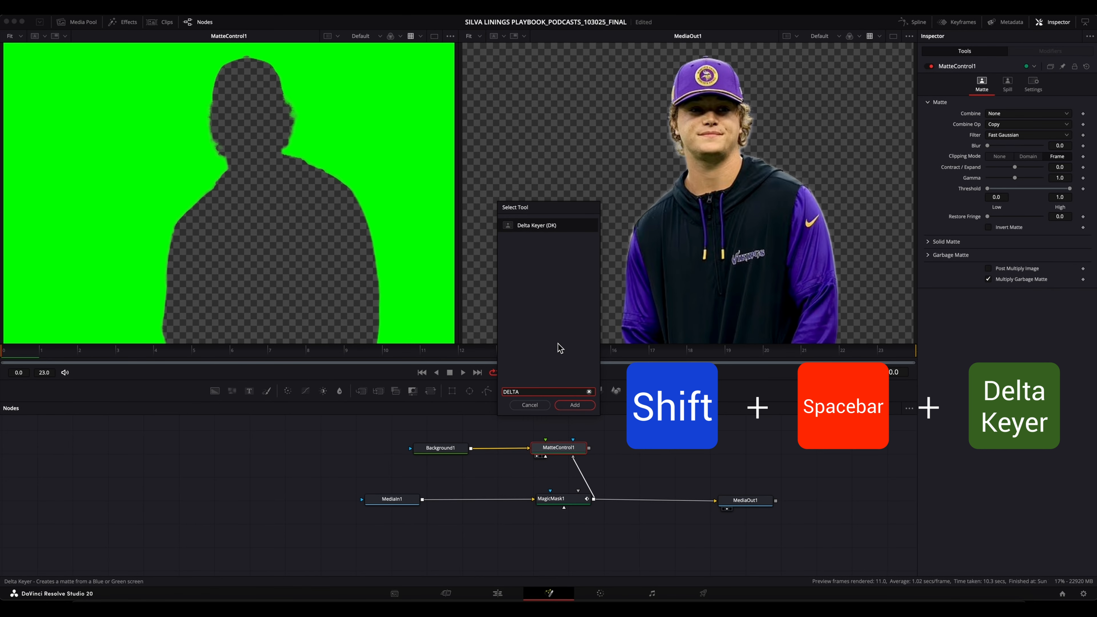
{"action": "left_click", "coordinate": [587, 405]}
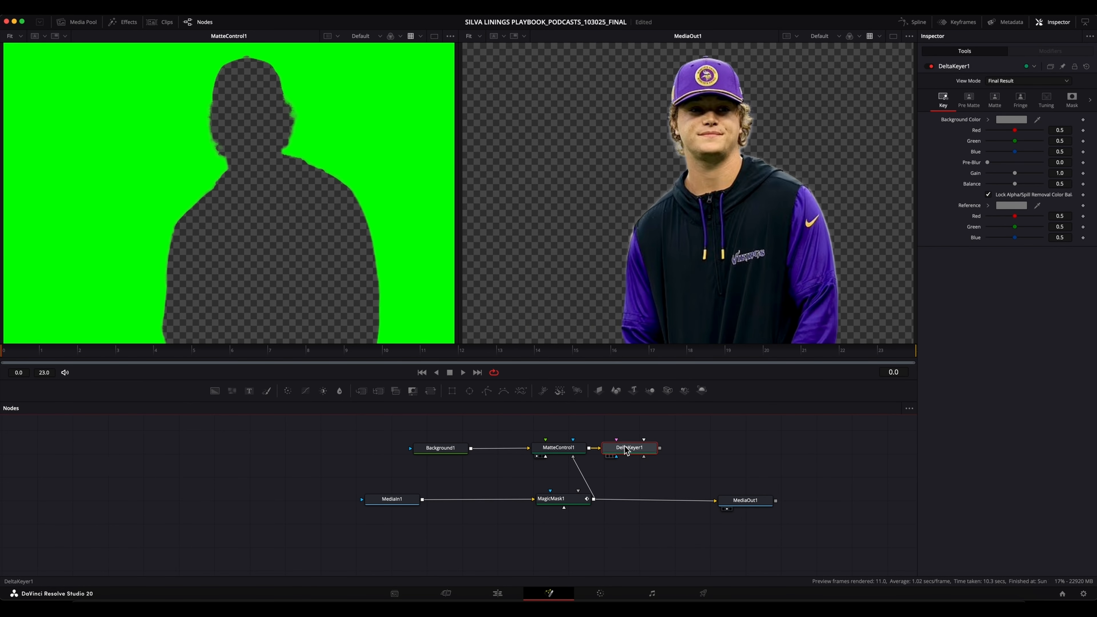
{"action": "left_click", "coordinate": [547, 408]}
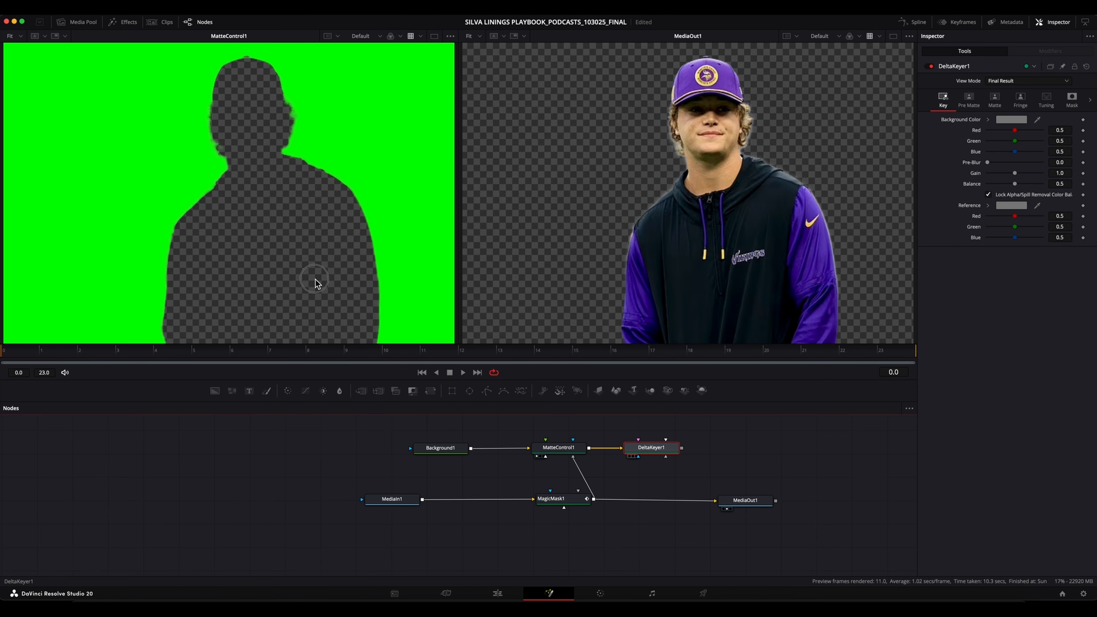
Show DeltaKeyer1 in the first viewer and sample the green backdrop as its Background Color to key it out.
{"action": "key", "text": "1"}
{"action": "left_click_drag", "start_coordinate": [648, 454], "coordinate": [669, 442]}
{"action": "left_click", "coordinate": [665, 447]}
{"action": "left_click", "coordinate": [667, 448]}
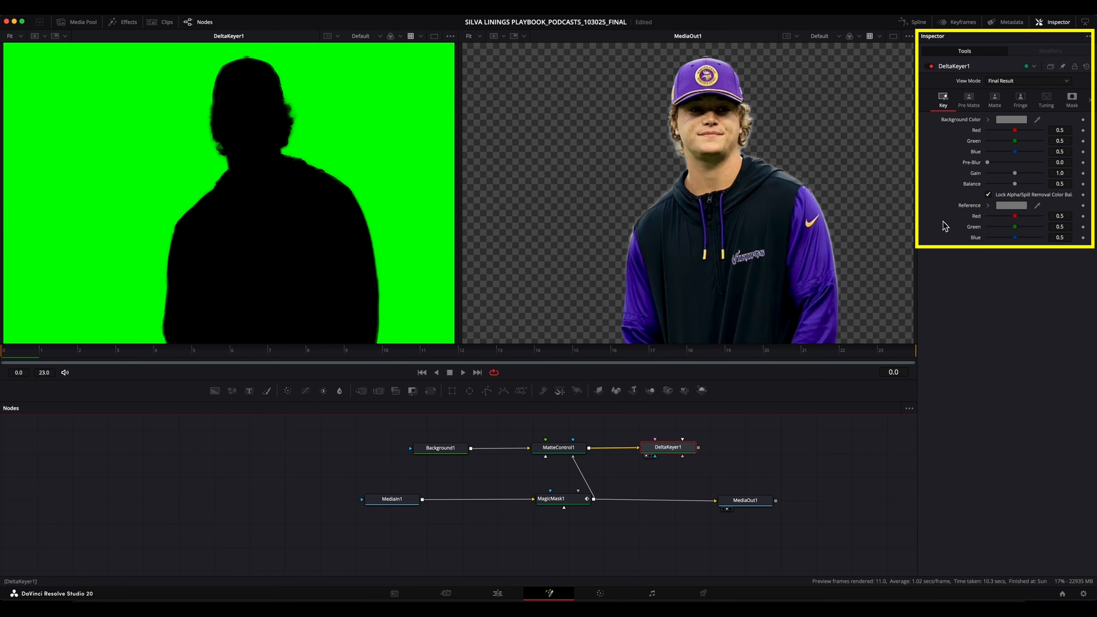
{"action": "left_click_drag", "start_coordinate": [1036, 123], "coordinate": [395, 151]}
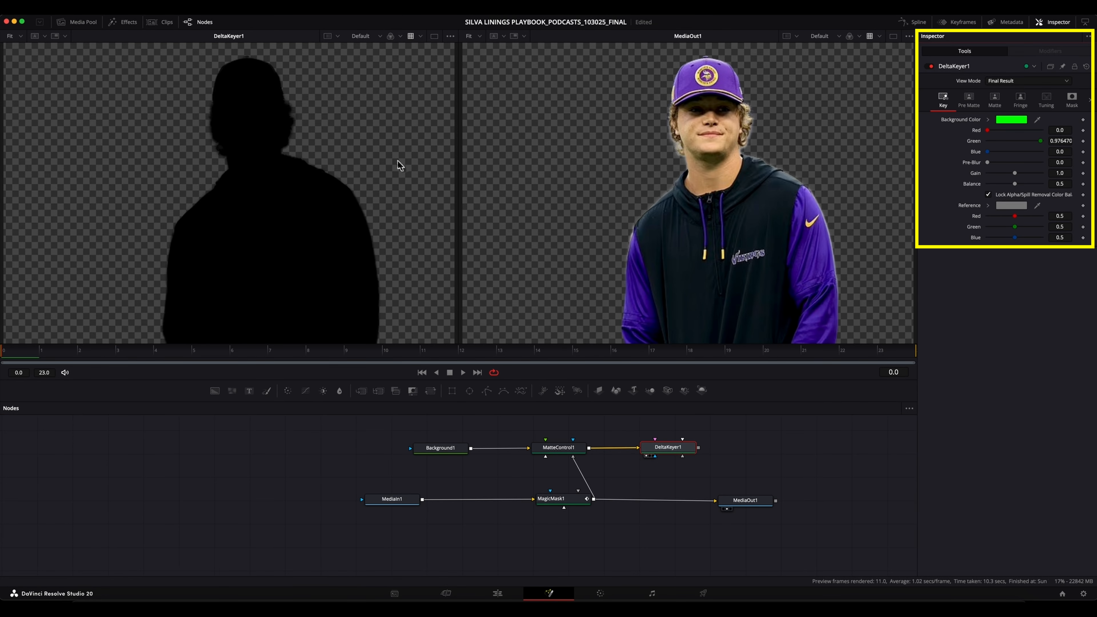
{"action": "left_click", "coordinate": [682, 451]}
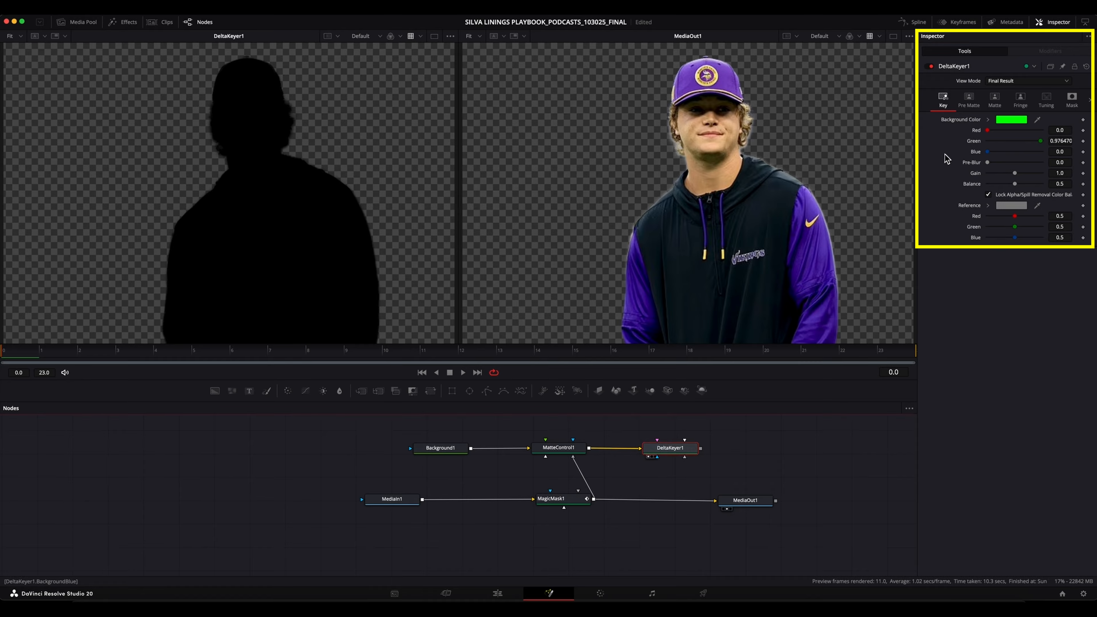
Set the Delta Keyer matte's Erode/Dilate to 0.0075 to spread an edge around the player's silhouette.
{"action": "left_click", "coordinate": [996, 100]}
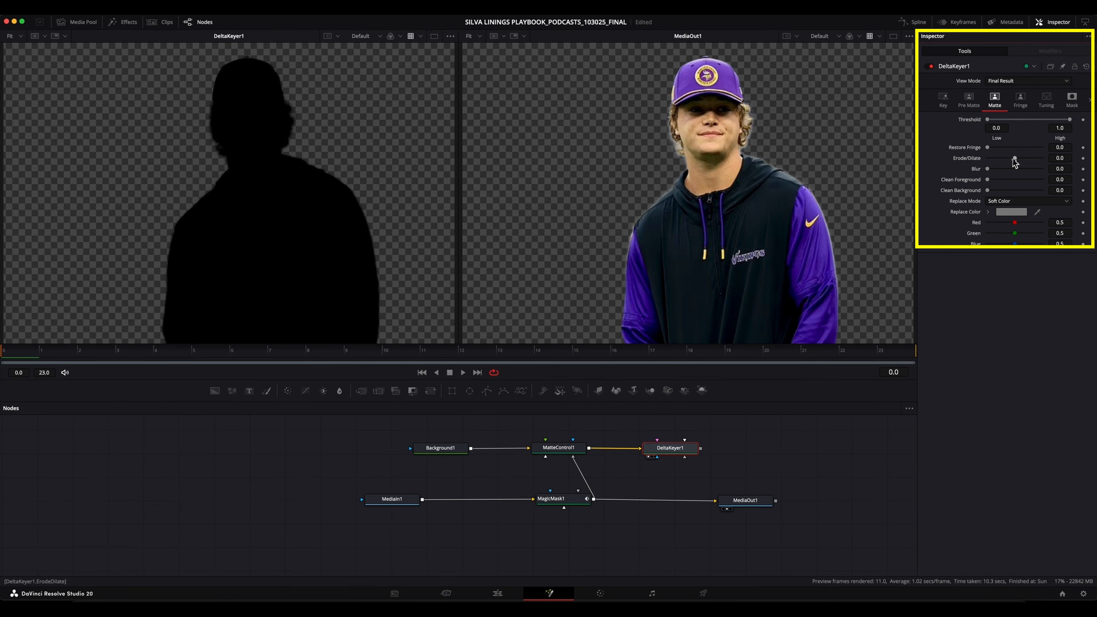
{"action": "left_click_drag", "start_coordinate": [1015, 158], "coordinate": [1046, 161]}
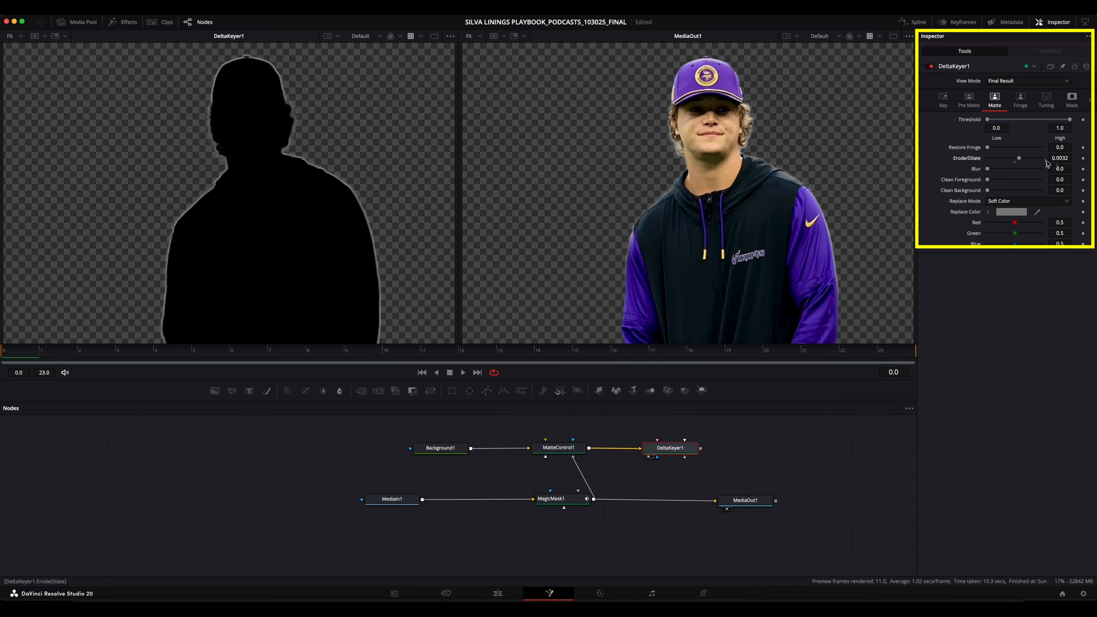
{"action": "left_click", "coordinate": [1072, 158]}
{"action": "key", "text": "BackSpace"}
{"action": "key", "text": "BackSpace"}
{"action": "type", "text": "8"}
{"action": "key", "text": "Return"}
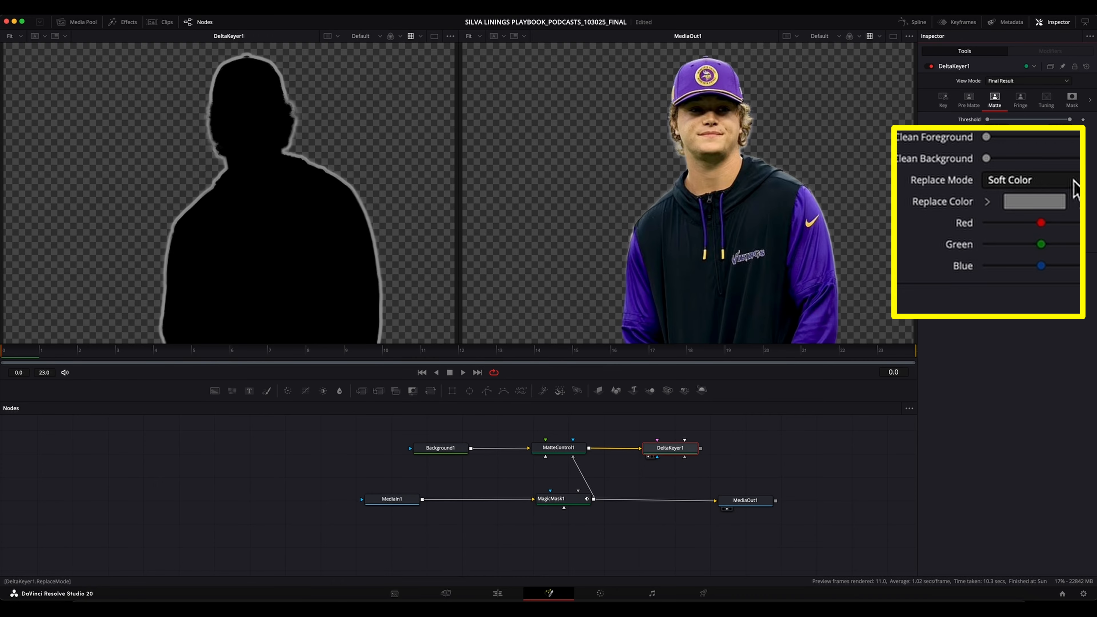
Set the matte's Replace Mode to Hard Color and its Replace Color to Orange from the Apple palette.
{"action": "left_click", "coordinate": [1077, 183]}
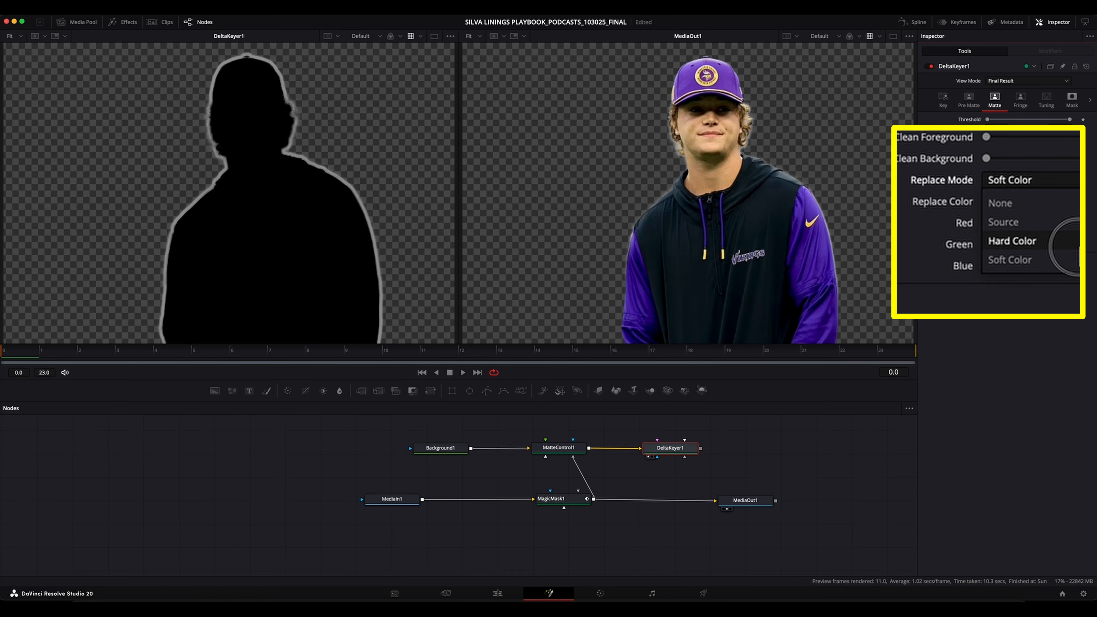
{"action": "left_click", "coordinate": [1057, 242]}
{"action": "left_click", "coordinate": [1042, 200]}
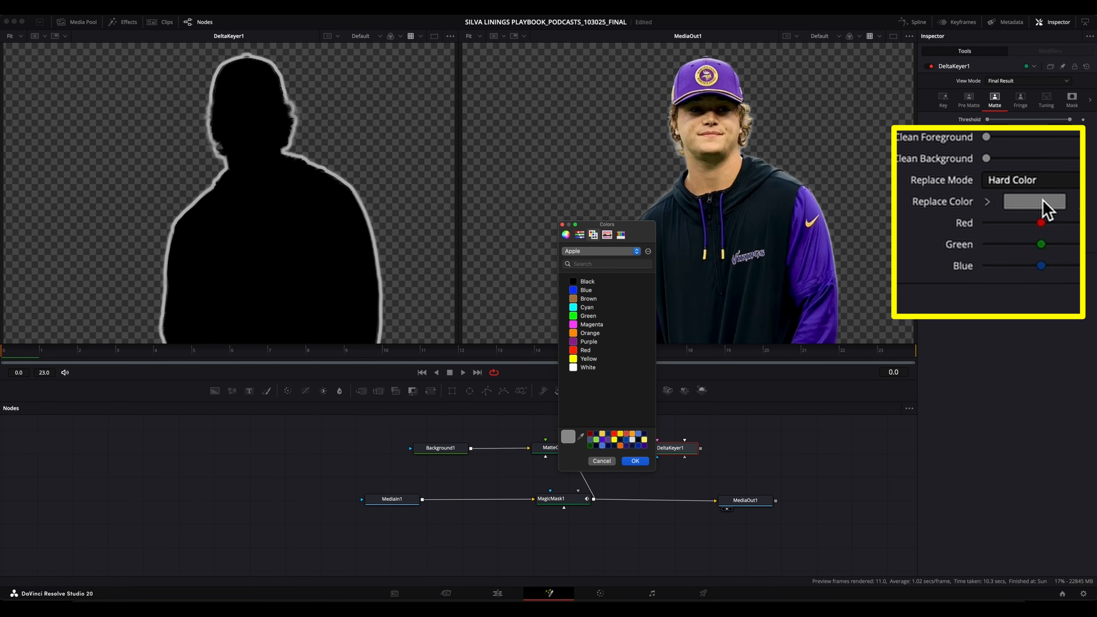
{"action": "left_click", "coordinate": [595, 335]}
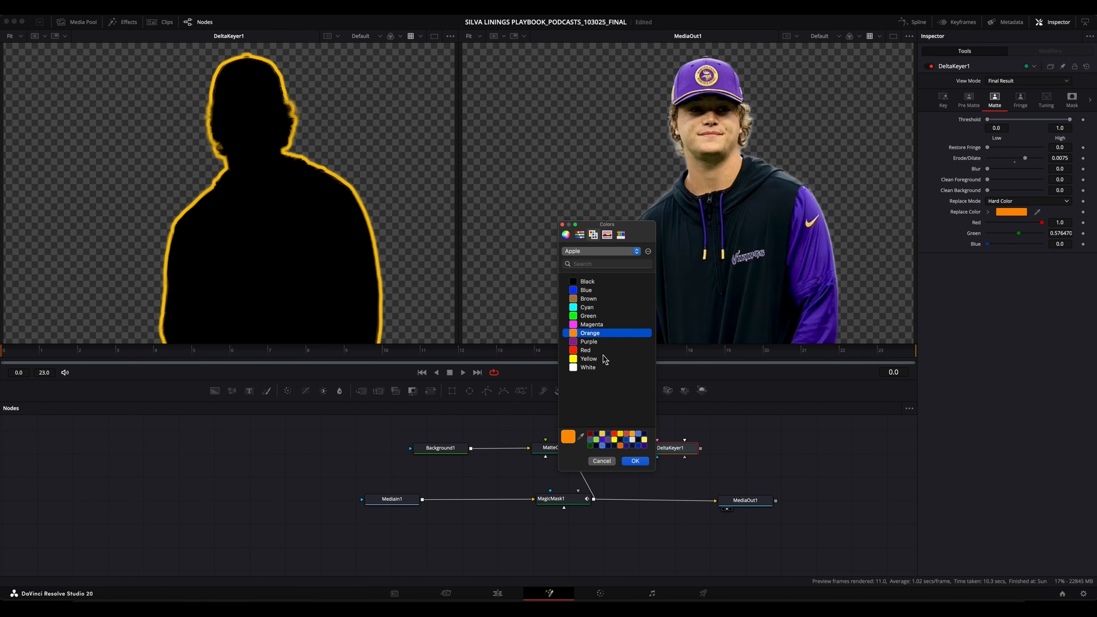
{"action": "left_click", "coordinate": [634, 461]}
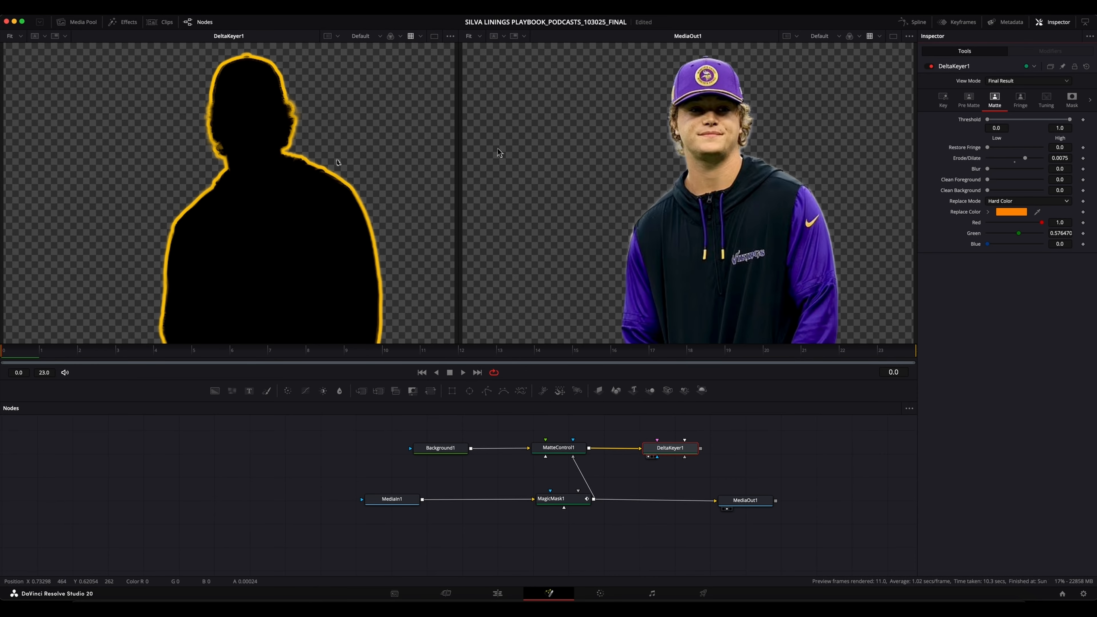
Set DeltaKeyer1's Solid Source Alpha to Subtract, then merge its outline over MagicMask1's output ahead of MediaOut1.
{"action": "left_click", "coordinate": [1072, 98]}
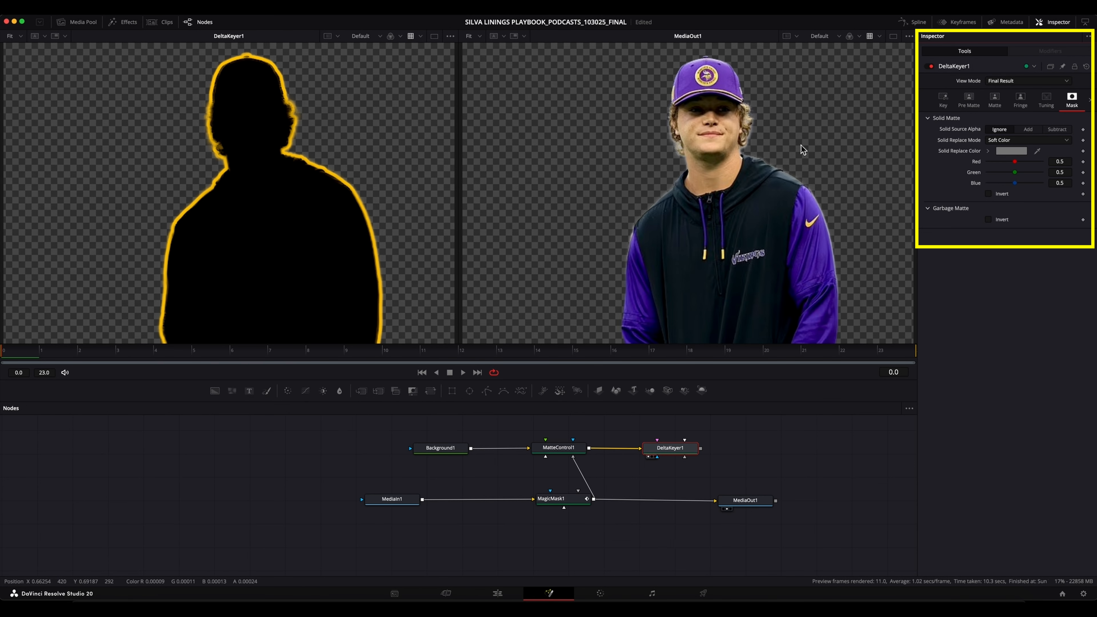
{"action": "left_click", "coordinate": [1060, 130]}
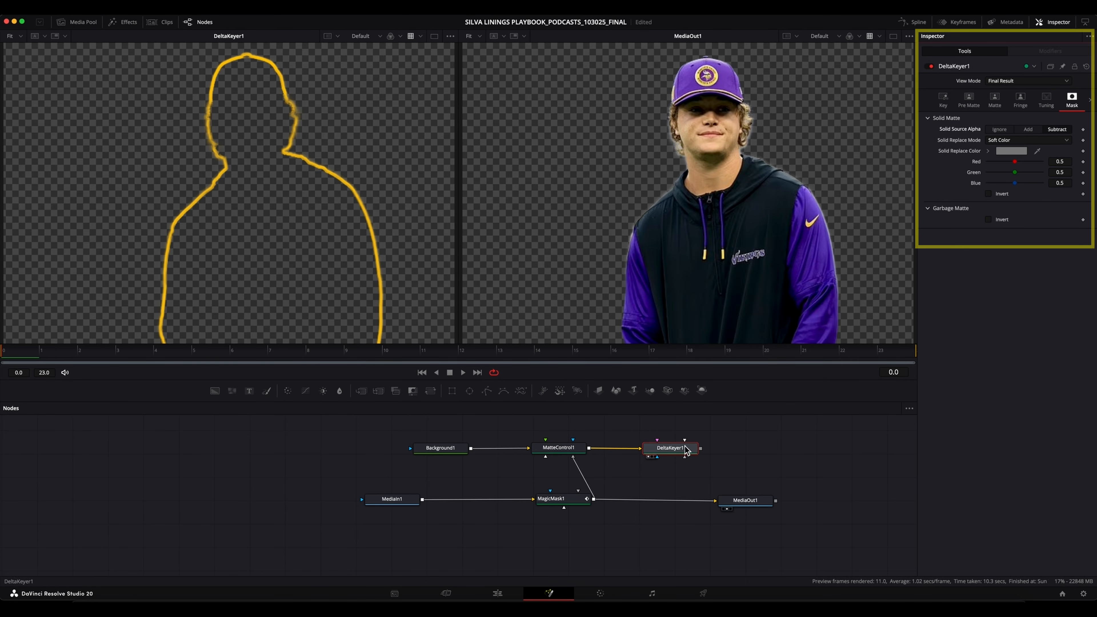
{"action": "left_click_drag", "start_coordinate": [700, 449], "coordinate": [595, 502]}
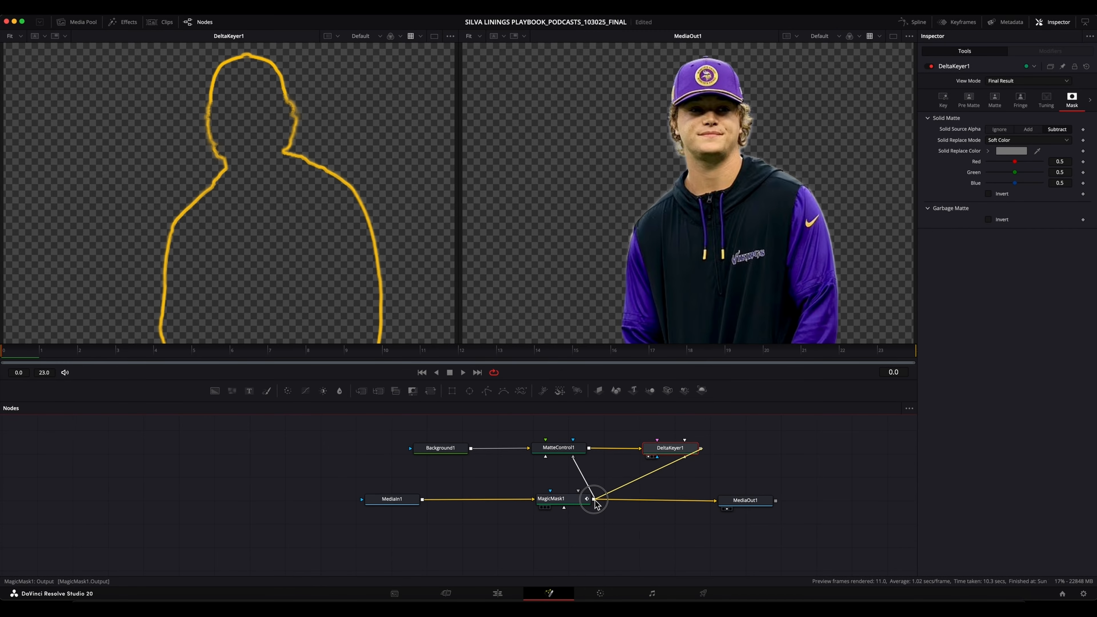
{"action": "left_click_drag", "start_coordinate": [595, 504], "coordinate": [597, 505]}
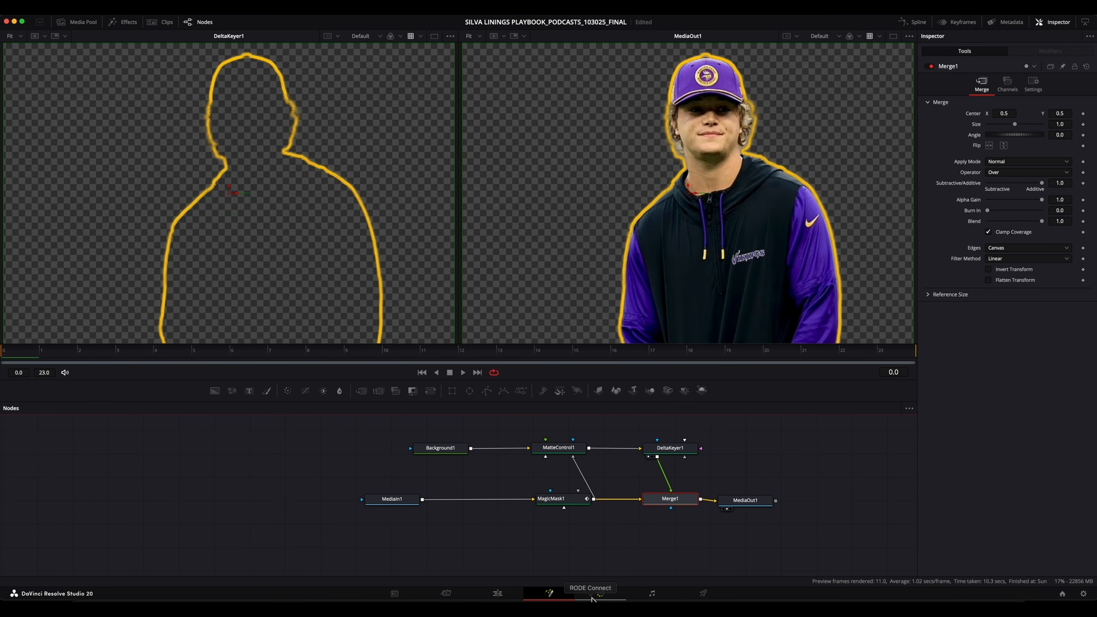
Return to the Edit page and move the spare MrBeastTitle clip to V9 above the Kyler Murray clip, aligned with its start.
{"action": "left_click", "coordinate": [499, 593]}
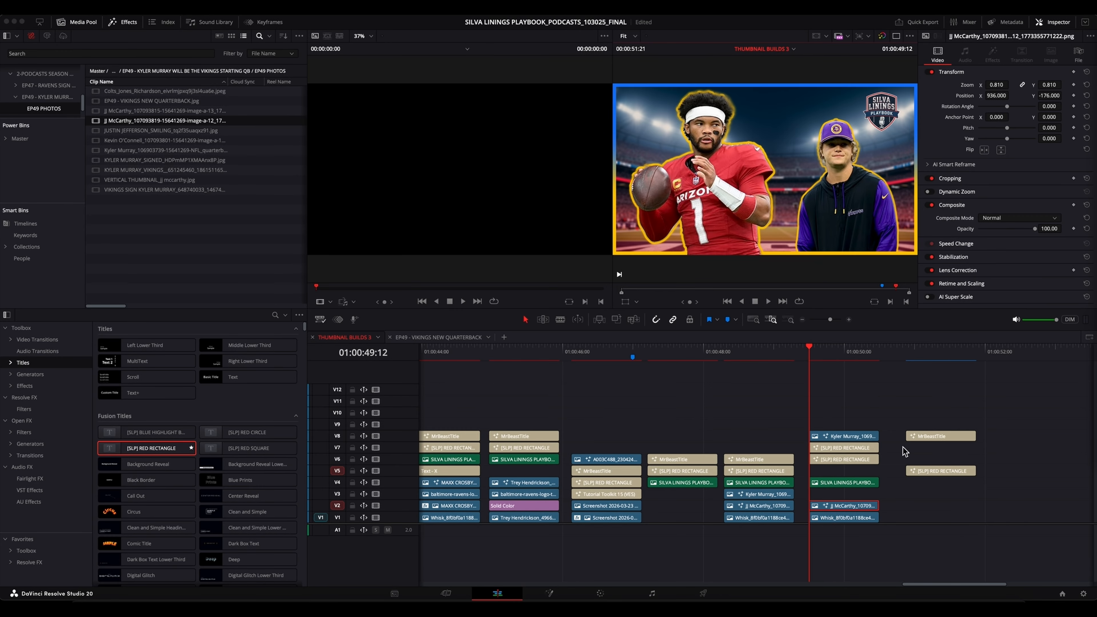
{"action": "left_click_drag", "start_coordinate": [934, 436], "coordinate": [835, 426]}
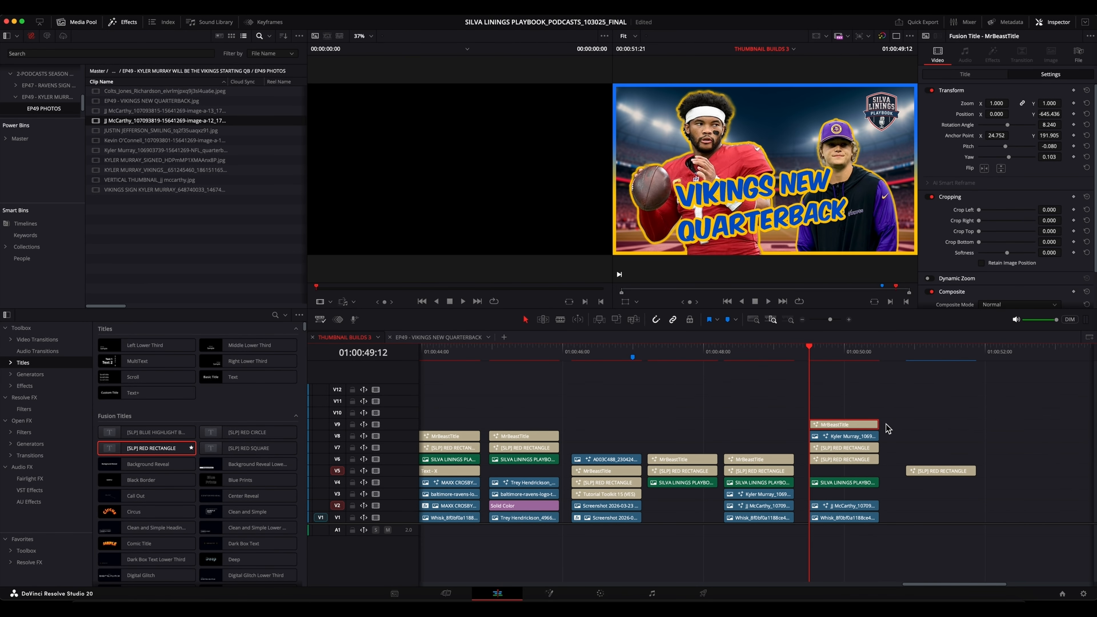
{"action": "left_click", "coordinate": [847, 369]}
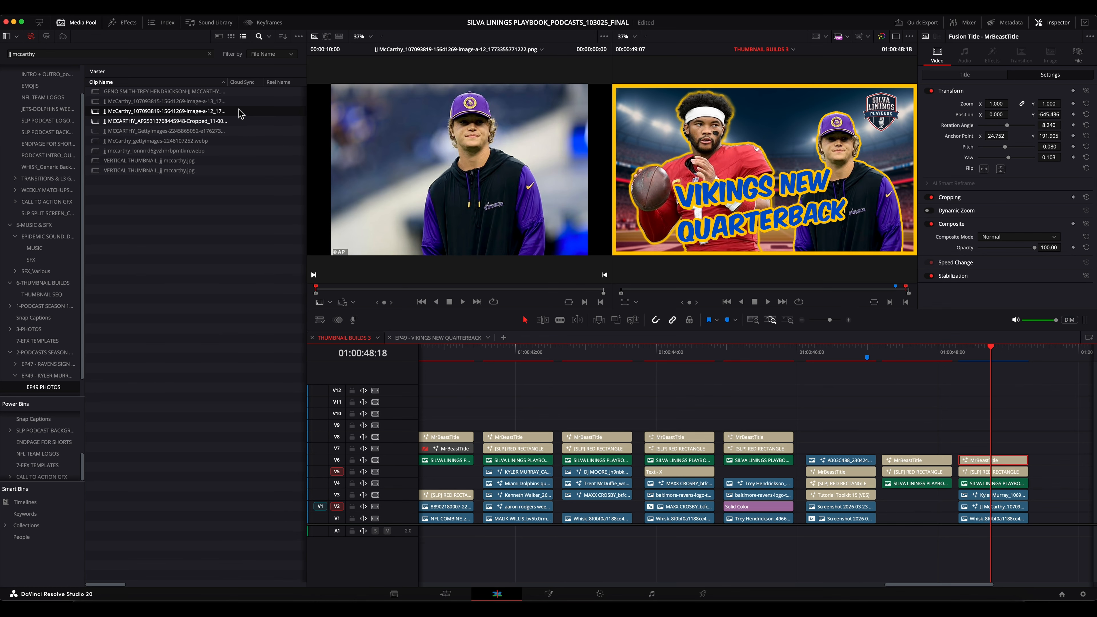
Export the current frame as a JPEG still named EP49 - VIKINGS NEW QUARTERBACK_REV in the EP49_EXPORTS folder.
{"action": "left_click", "coordinate": [82, 16]}
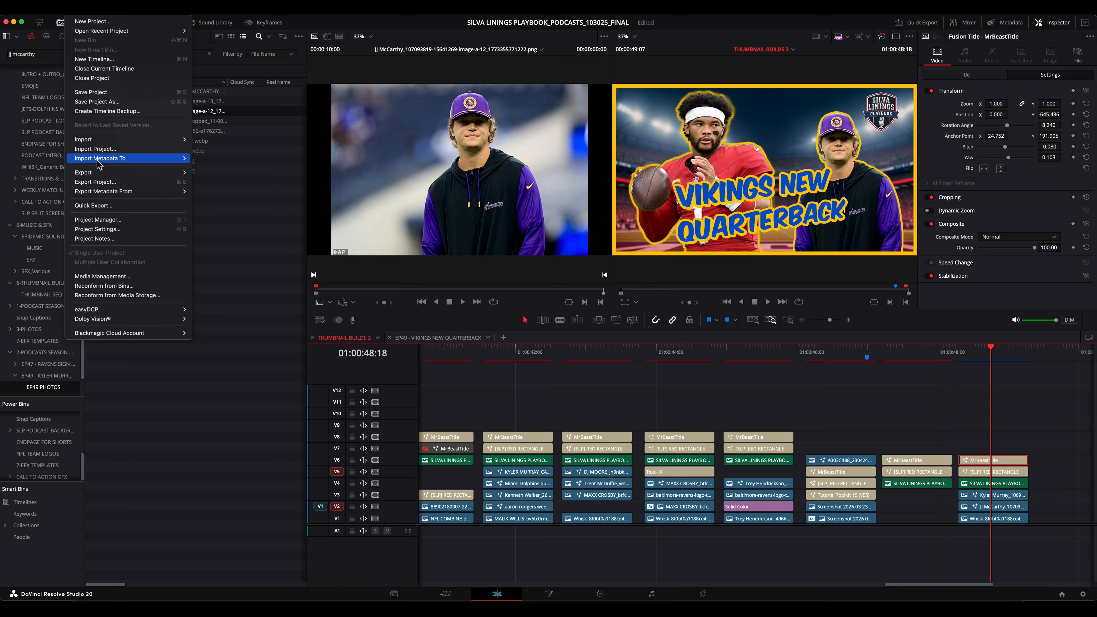
{"action": "mouse_move", "coordinate": [99, 176]}
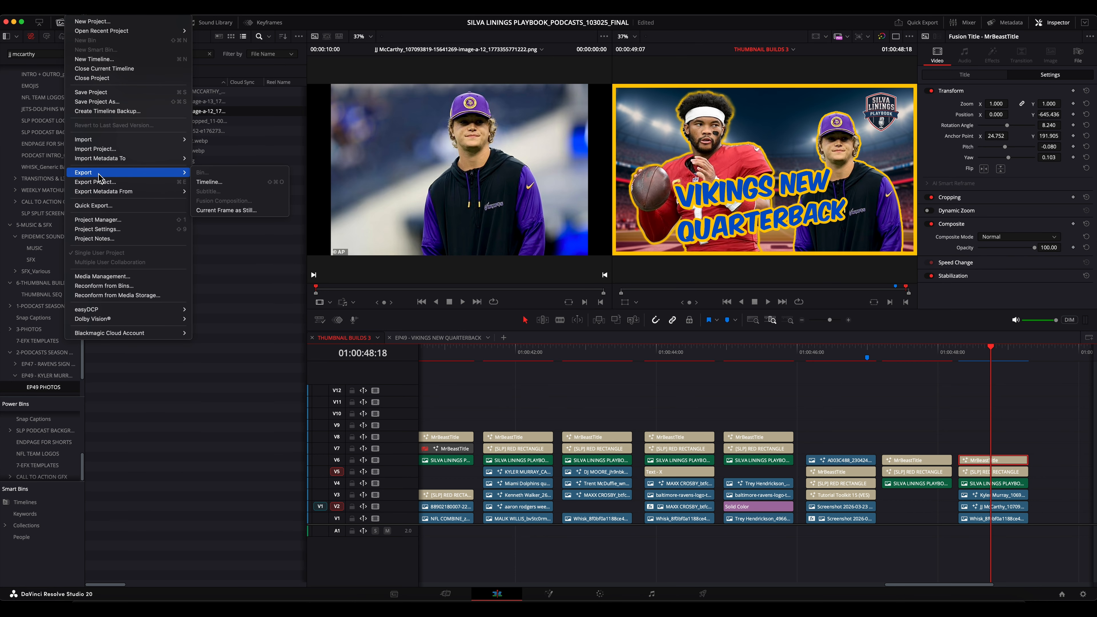
{"action": "left_click", "coordinate": [253, 211]}
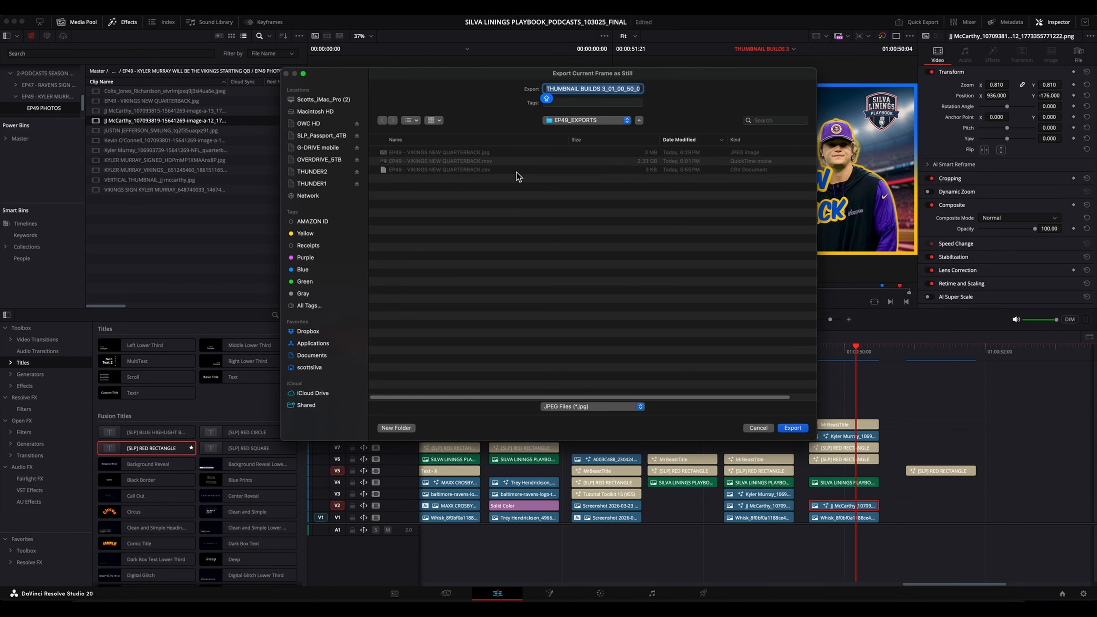
{"action": "left_click", "coordinate": [501, 155]}
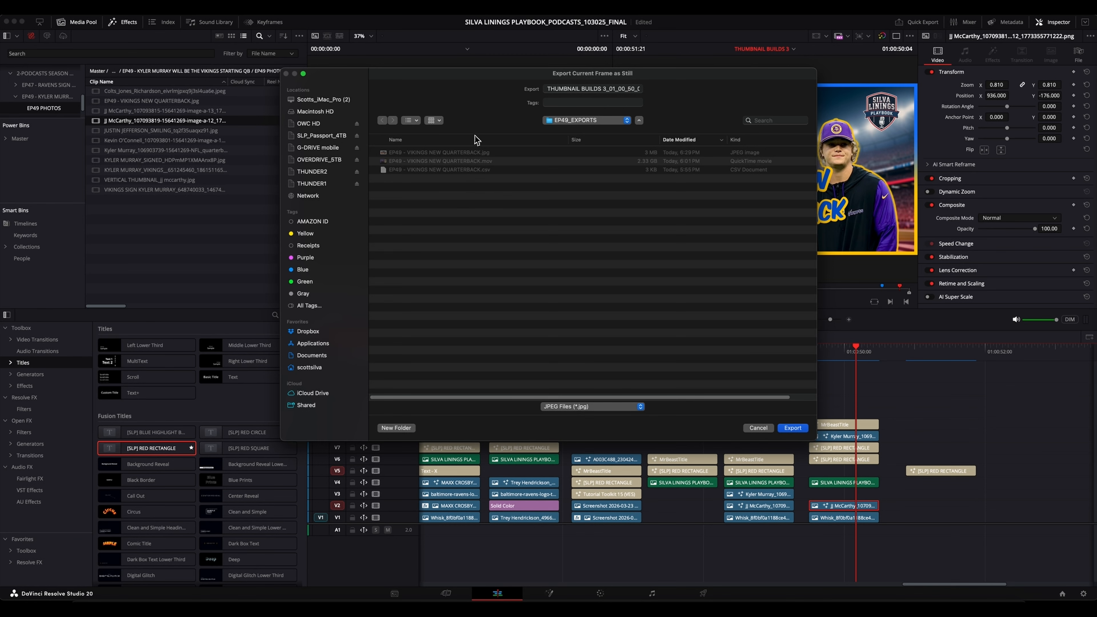
{"action": "left_click", "coordinate": [452, 152]}
{"action": "left_click", "coordinate": [603, 89]}
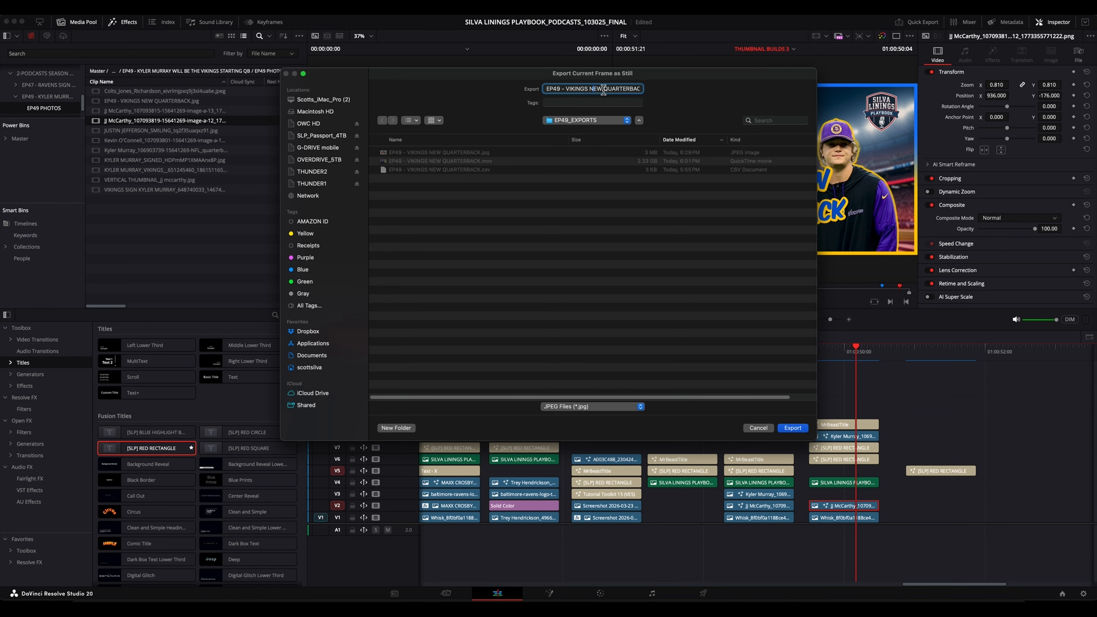
{"action": "left_click_drag", "start_coordinate": [603, 89], "coordinate": [631, 90]}
{"action": "key", "text": "Caps_Lock"}
{"action": "key", "text": "Right"}
{"action": "type", "text": "_REV"}
{"action": "left_click", "coordinate": [792, 429]}
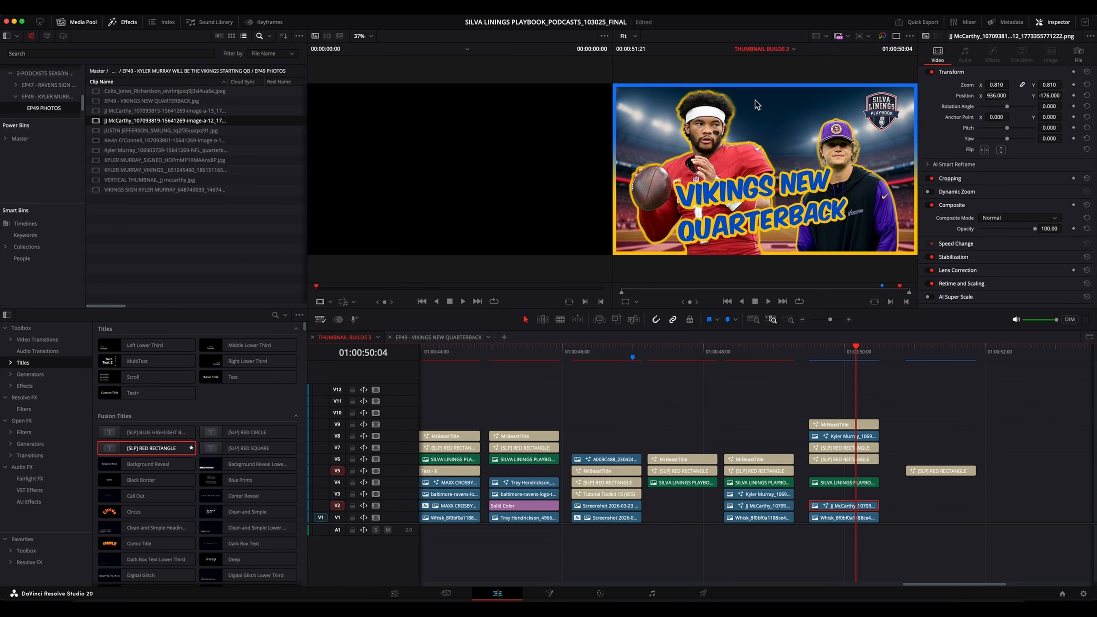
Import EP49 - VIKINGS NEW QUARTERBACK_REV.jpg from EP49_EXPORTS into the EP49 PHOTOS bin.
{"action": "left_click", "coordinate": [817, 400]}
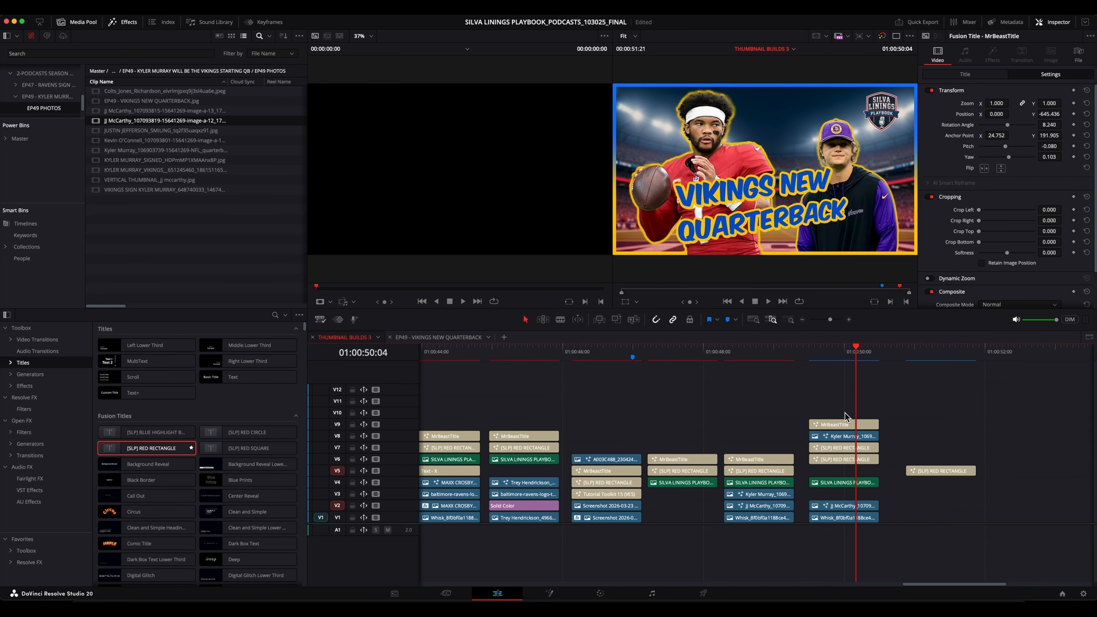
{"action": "right_click", "coordinate": [124, 225]}
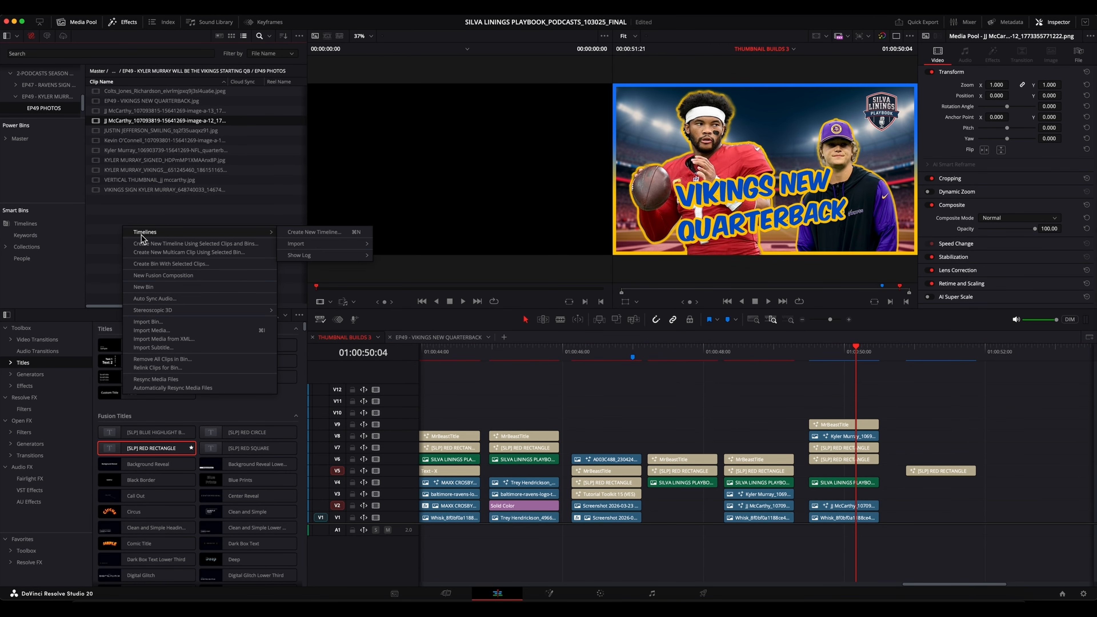
{"action": "left_click", "coordinate": [102, 211]}
{"action": "left_click", "coordinate": [76, 6]}
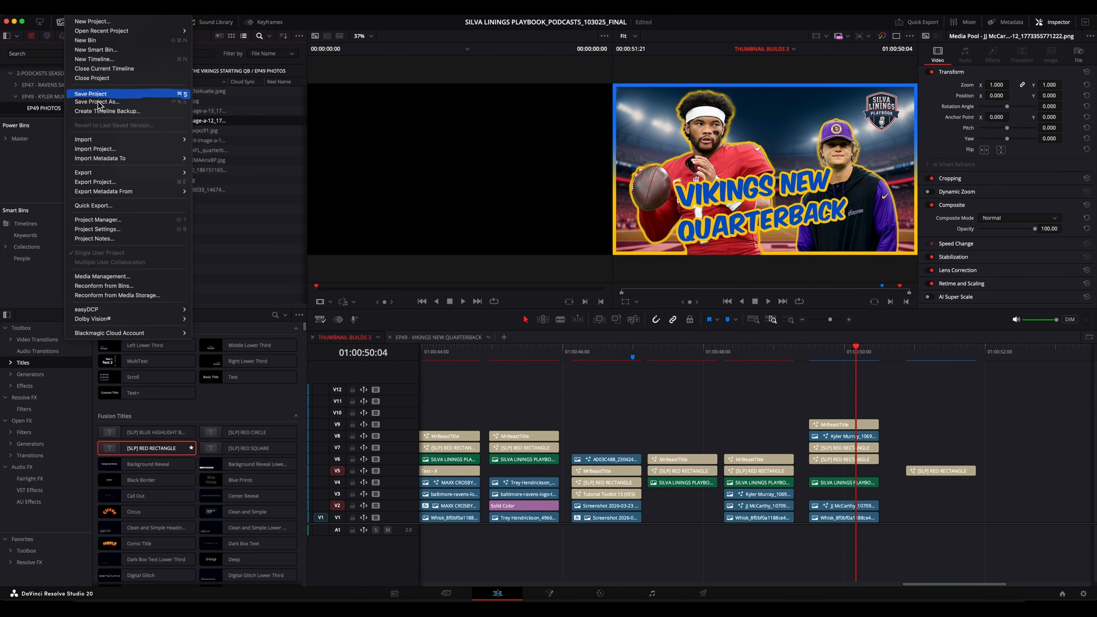
{"action": "mouse_move", "coordinate": [108, 139]}
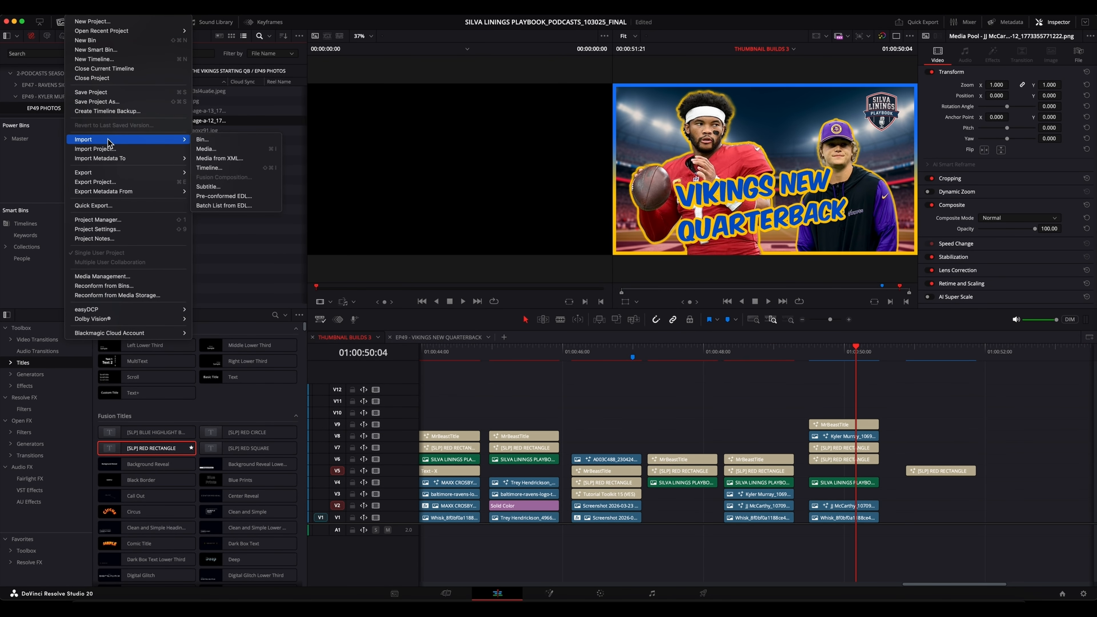
{"action": "left_click", "coordinate": [213, 140]}
{"action": "left_click", "coordinate": [436, 119]}
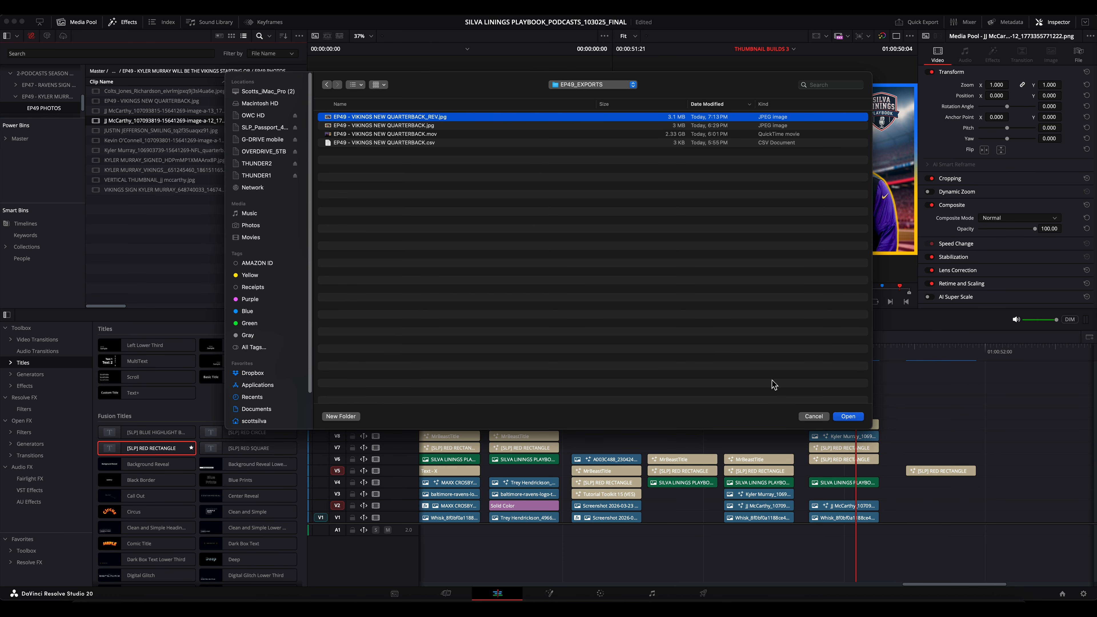
{"action": "left_click", "coordinate": [850, 416]}
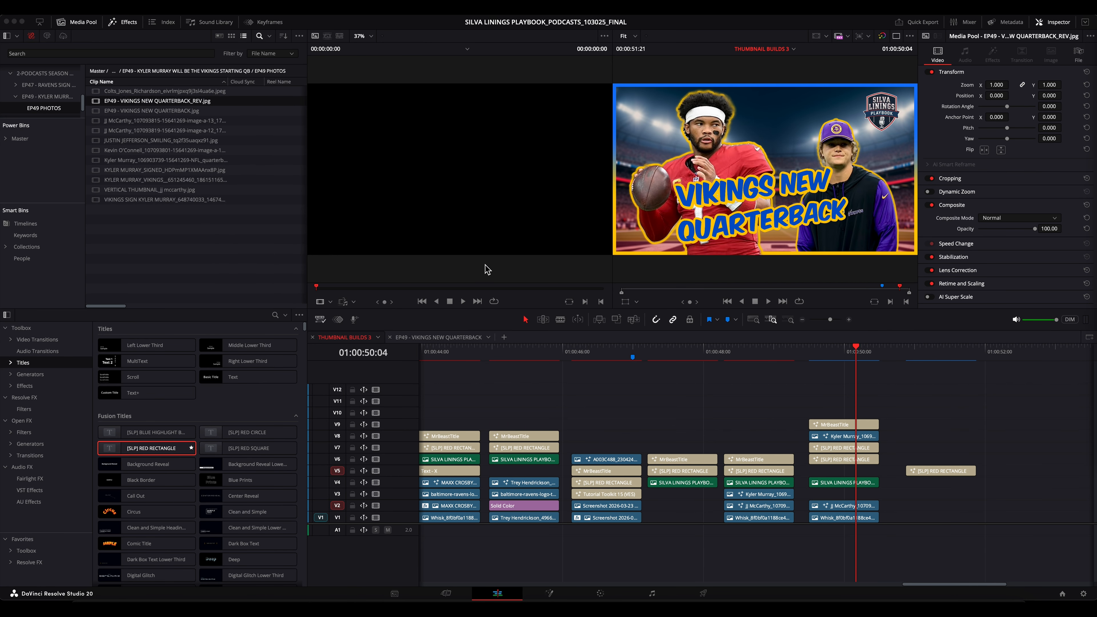